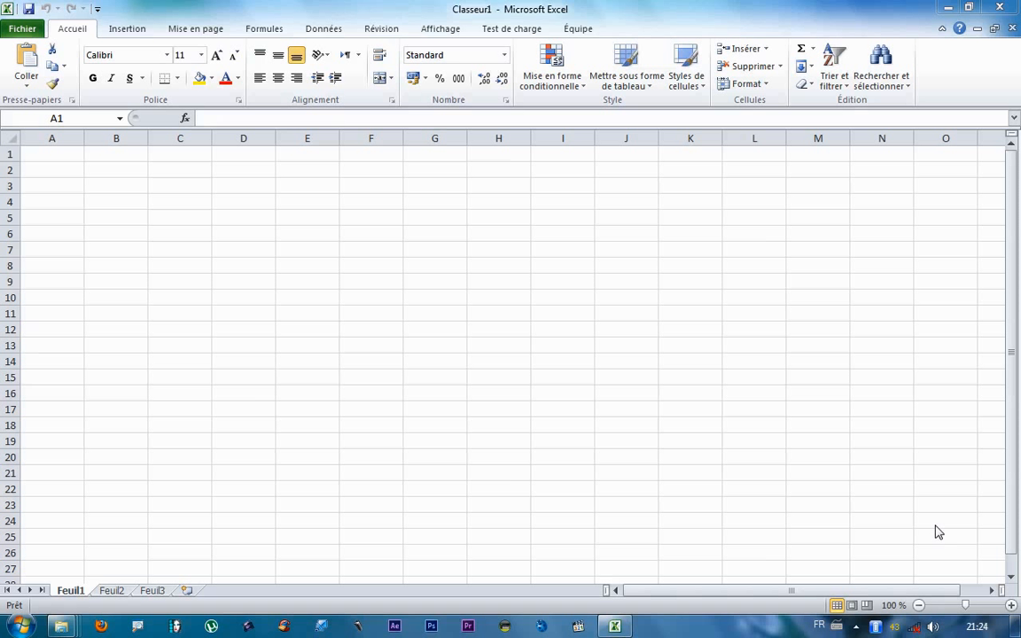
# Step: Select the single cells C5, C7 and C6 one after another
pyautogui.click(158, 217)
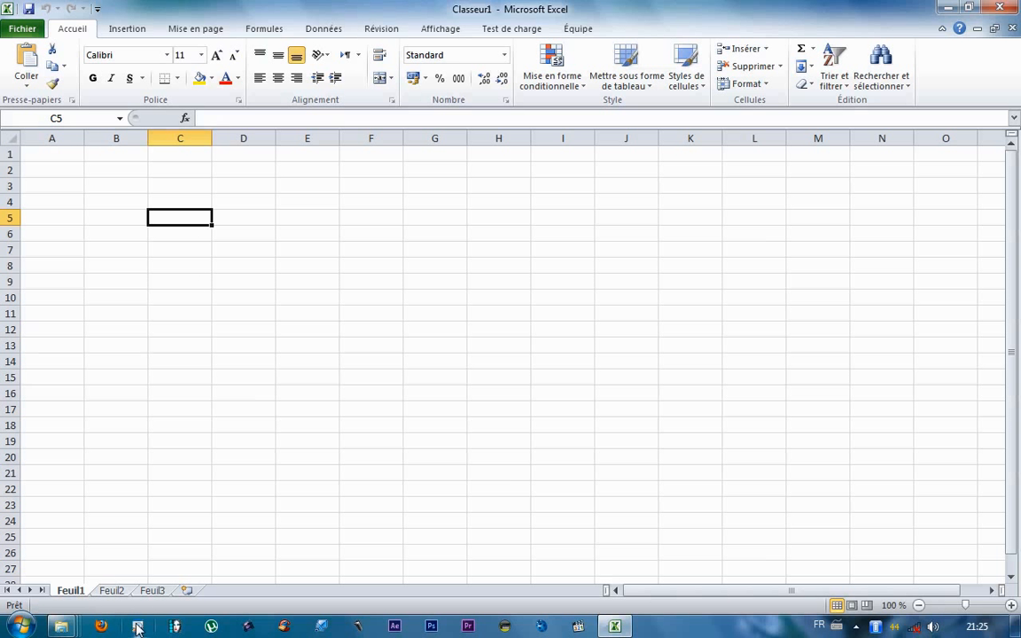
pyautogui.click(179, 249)
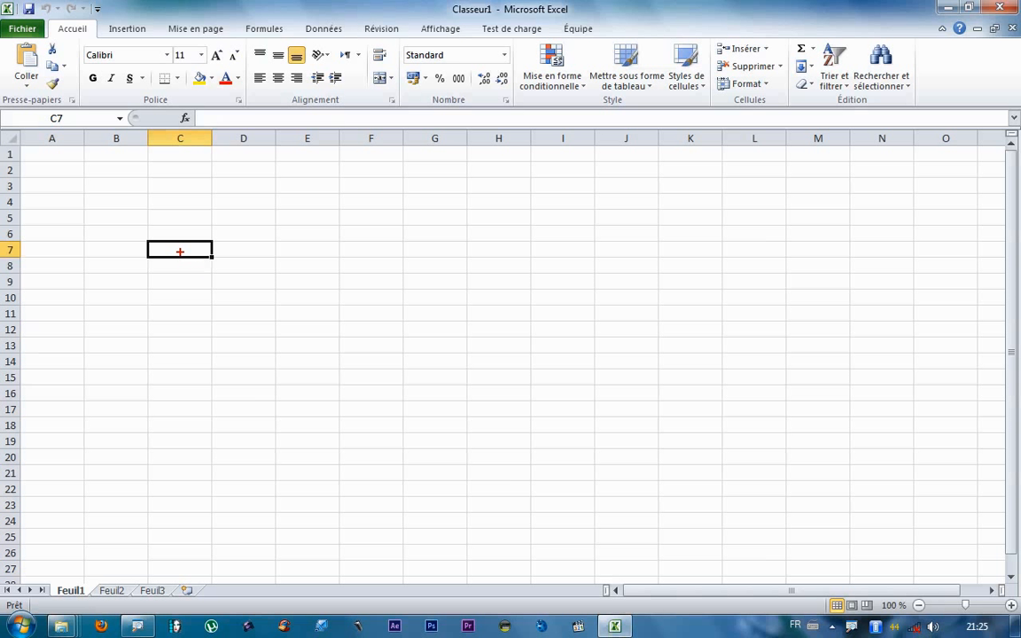
pyautogui.moveTo(178, 250); pyautogui.dragTo(97, 126)
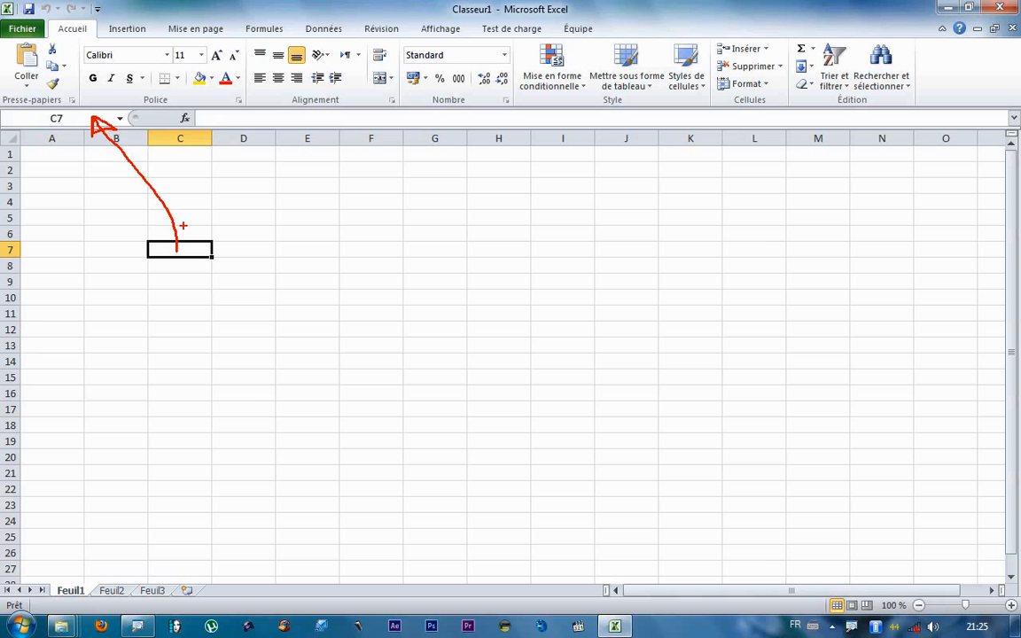
pyautogui.press('Escape')
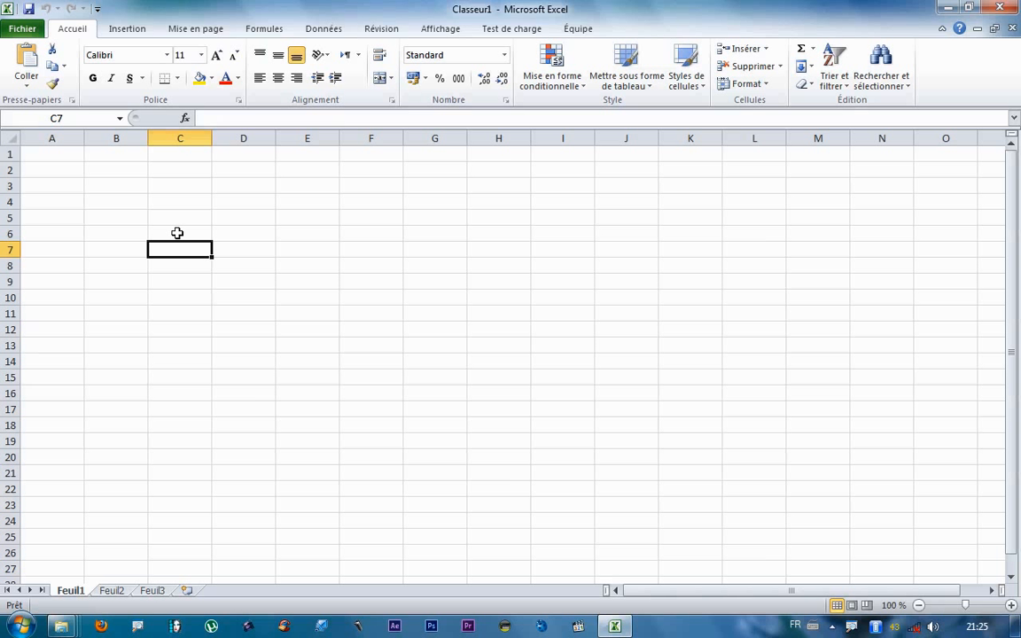
pyautogui.click(178, 233)
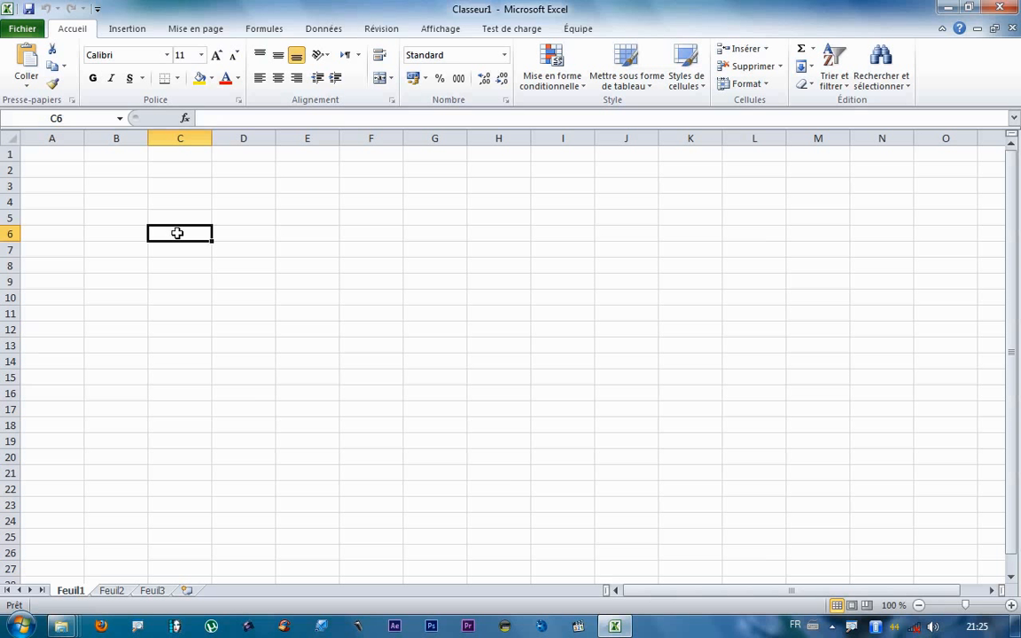
# Step: Select separate cell blocks one at a time, including C6:E15, H6:L15 and finally I7:K17
pyautogui.moveTo(177, 233); pyautogui.dragTo(330, 381)
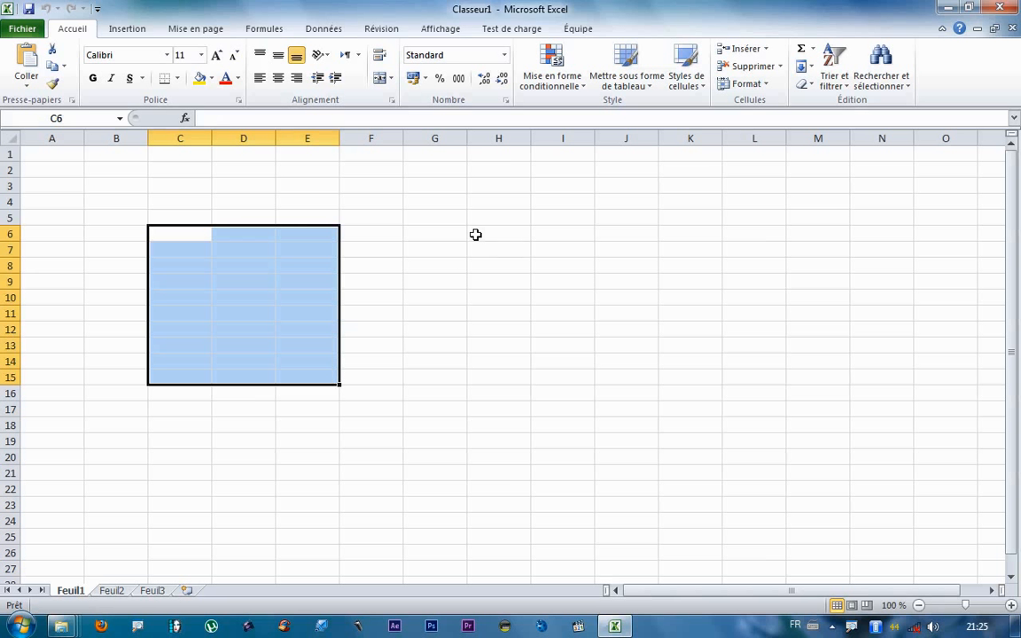
pyautogui.moveTo(493, 233); pyautogui.dragTo(735, 379)
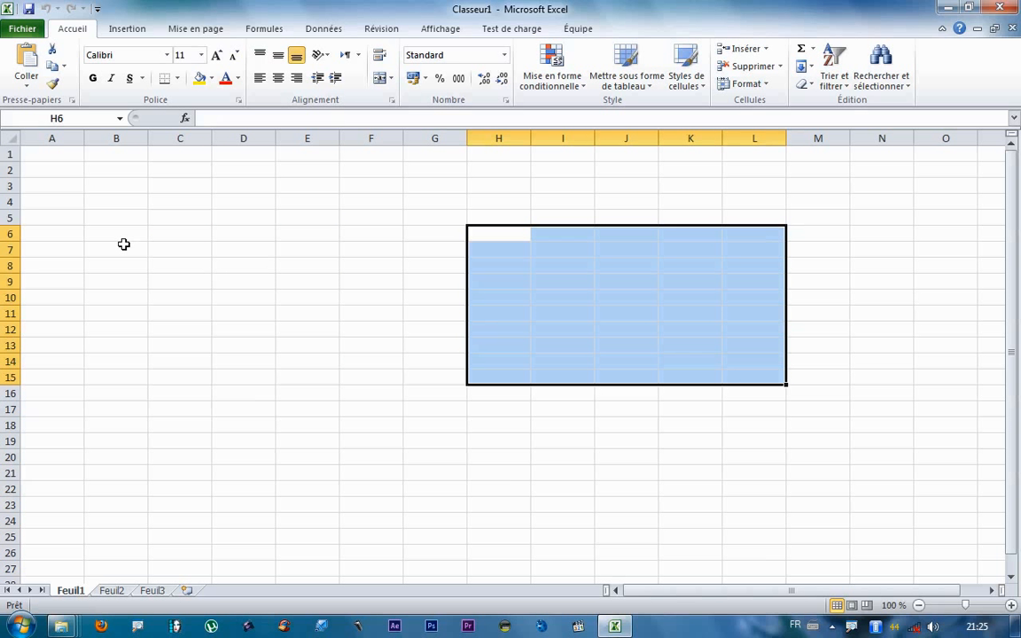
pyautogui.moveTo(123, 244); pyautogui.dragTo(324, 394)
pyautogui.moveTo(558, 249); pyautogui.dragTo(709, 388)
pyautogui.moveTo(133, 249); pyautogui.dragTo(292, 399)
pyautogui.moveTo(563, 249); pyautogui.dragTo(692, 409)
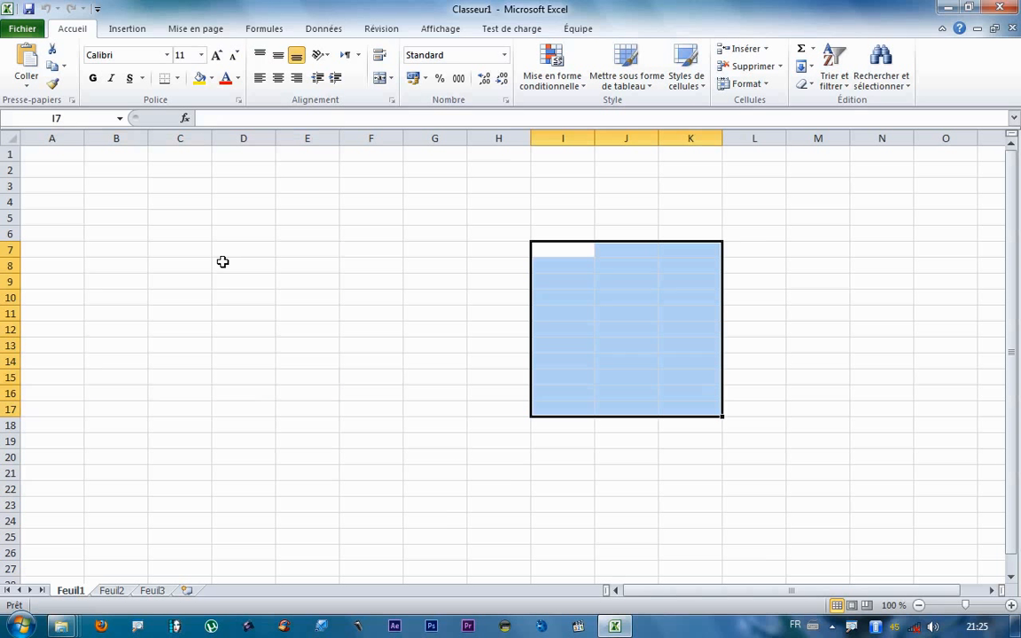
# Step: Select the two non-adjacent ranges B7:E17 and I7:L17 together, then clear the selection by selecting cell H15
pyautogui.moveTo(120, 250); pyautogui.dragTo(297, 404)
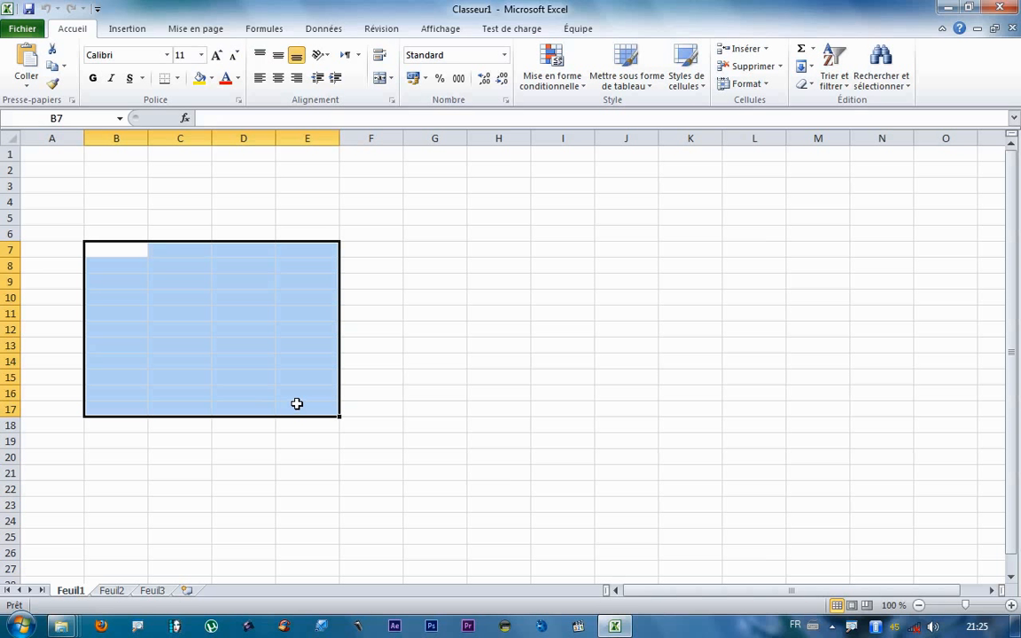
pyautogui.press('ctrl')
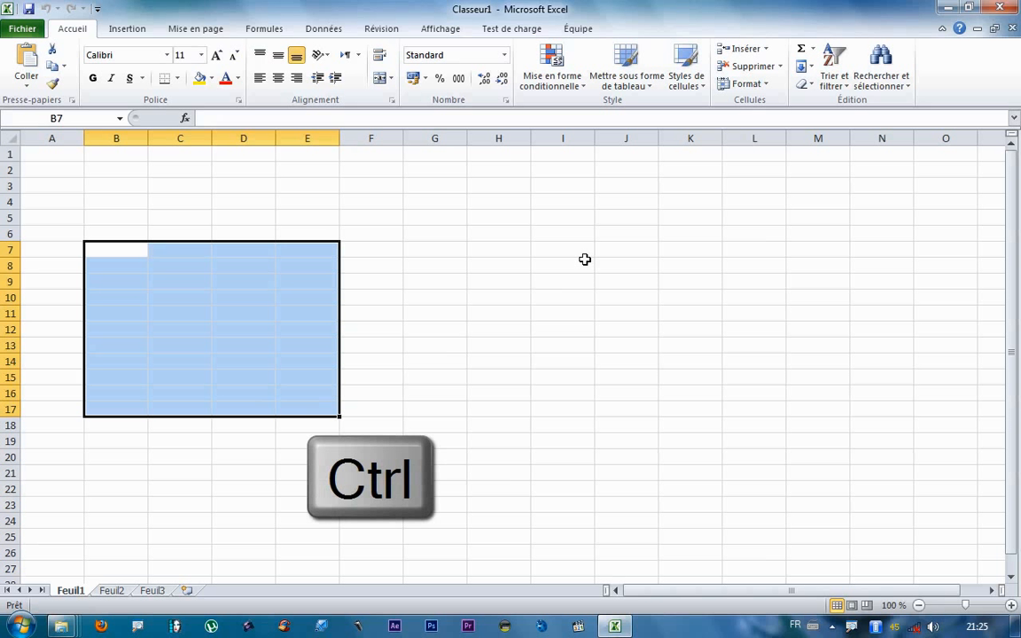
pyautogui.moveTo(582, 247); pyautogui.dragTo(749, 414)
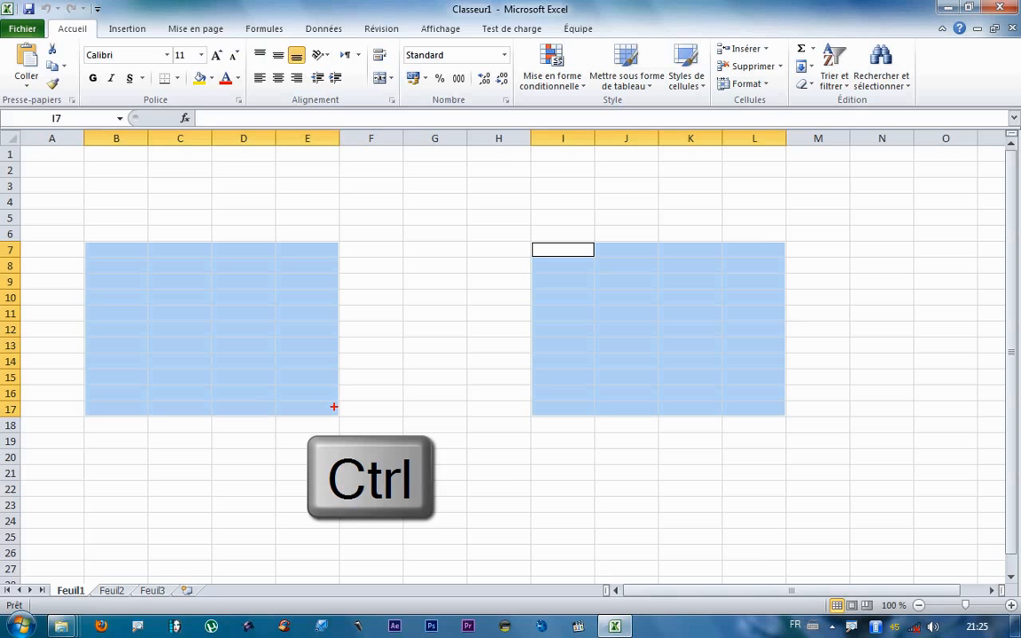
pyautogui.moveTo(244, 294)
pyautogui.mouseDown()
pyautogui.moveTo(247, 360)
pyautogui.moveTo(230, 292)
pyautogui.mouseUp()
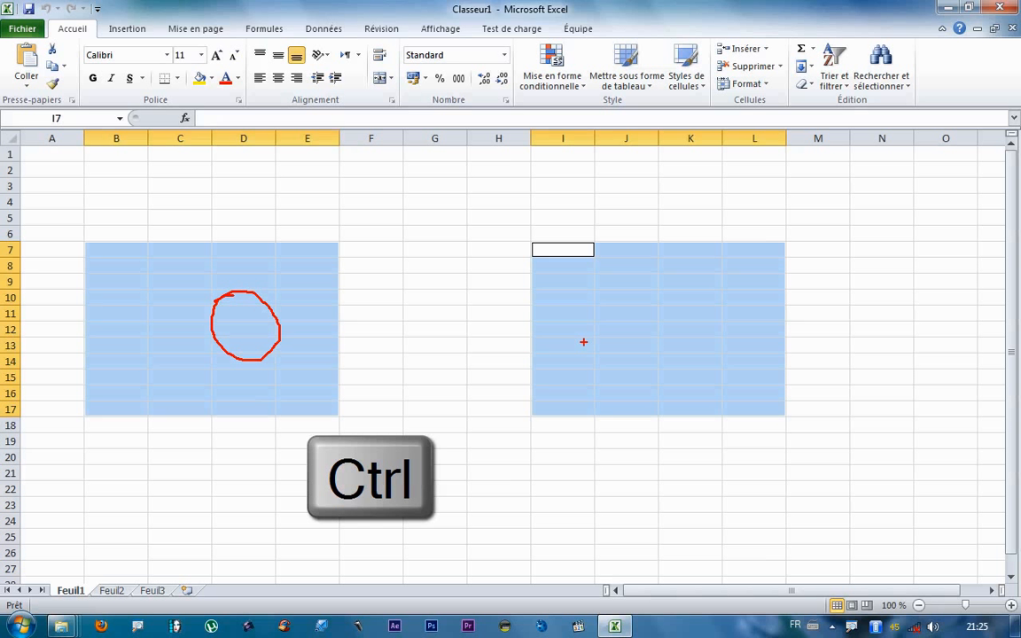
pyautogui.moveTo(681, 306)
pyautogui.mouseDown()
pyautogui.moveTo(660, 360)
pyautogui.moveTo(666, 301)
pyautogui.mouseUp()
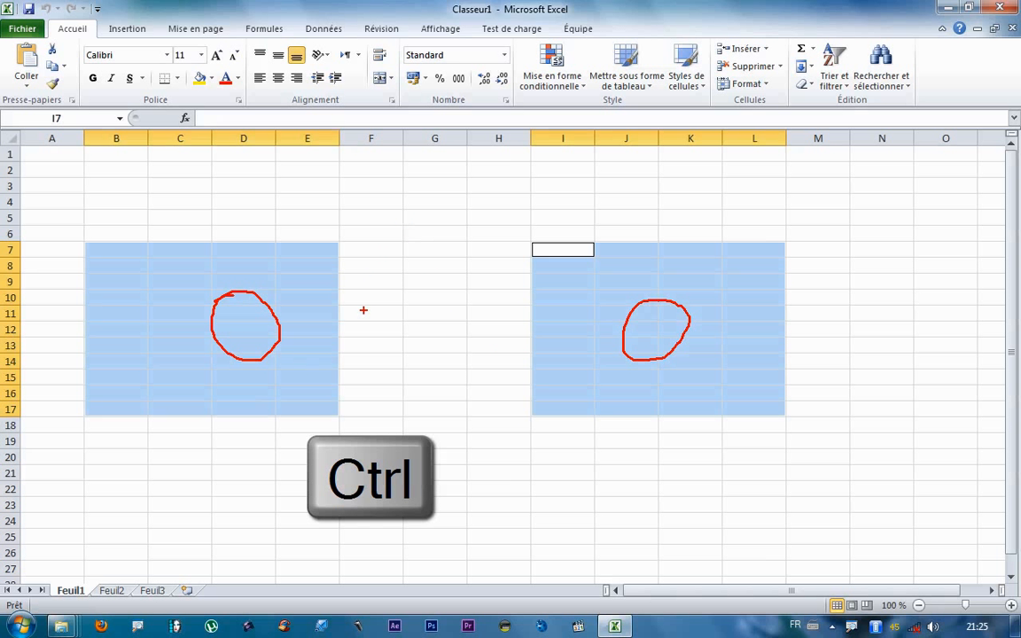
pyautogui.moveTo(377, 311); pyautogui.dragTo(474, 320)
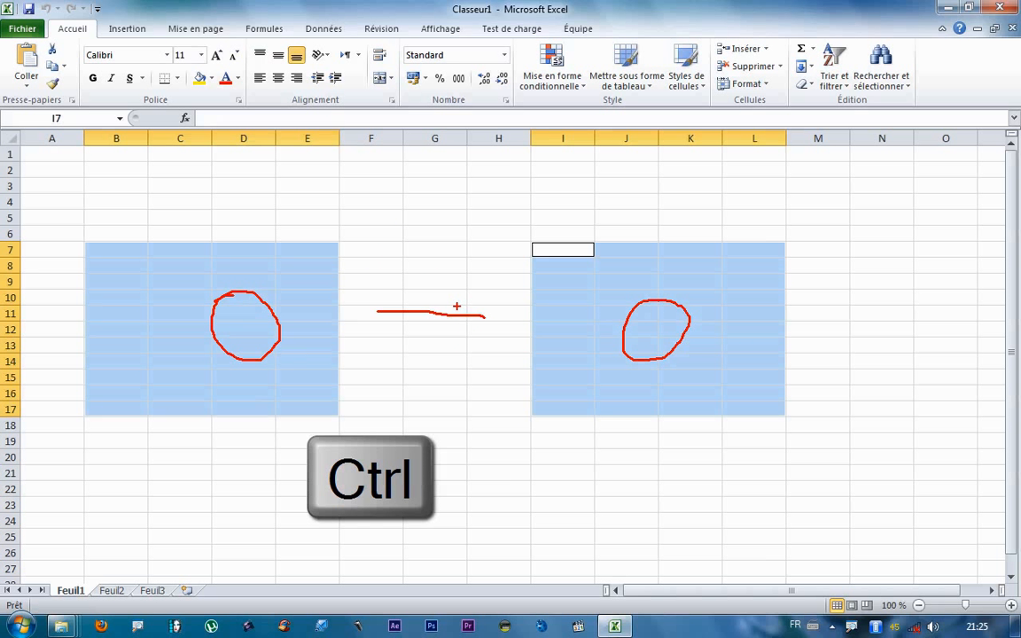
pyautogui.click(505, 375)
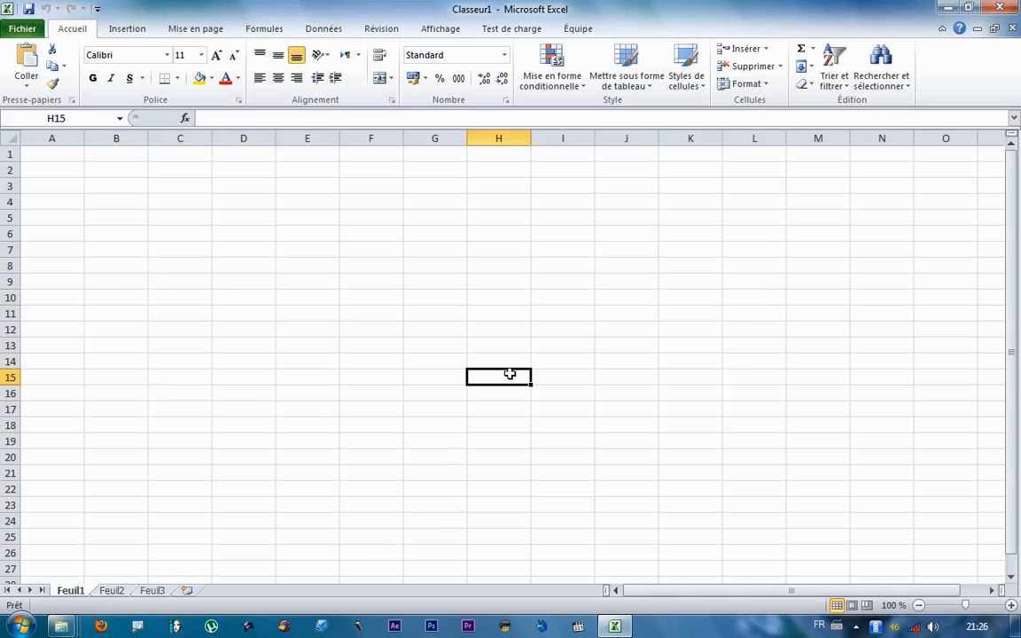
# Step: Select the whole of column F, then the adjacent columns F through I, and deselect them
pyautogui.click(369, 136)
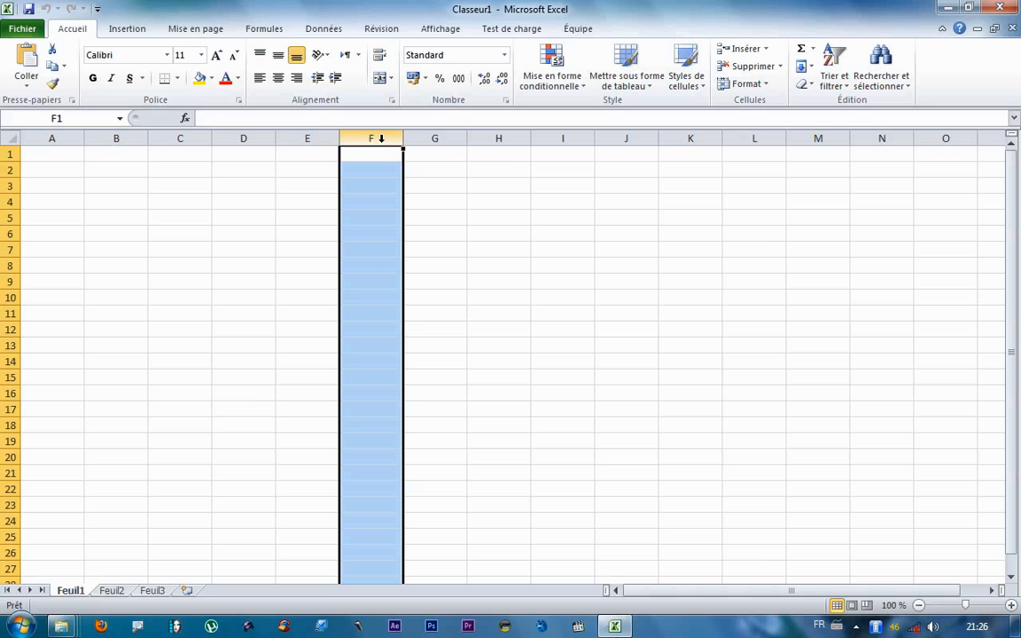
pyautogui.moveTo(381, 138); pyautogui.dragTo(549, 139)
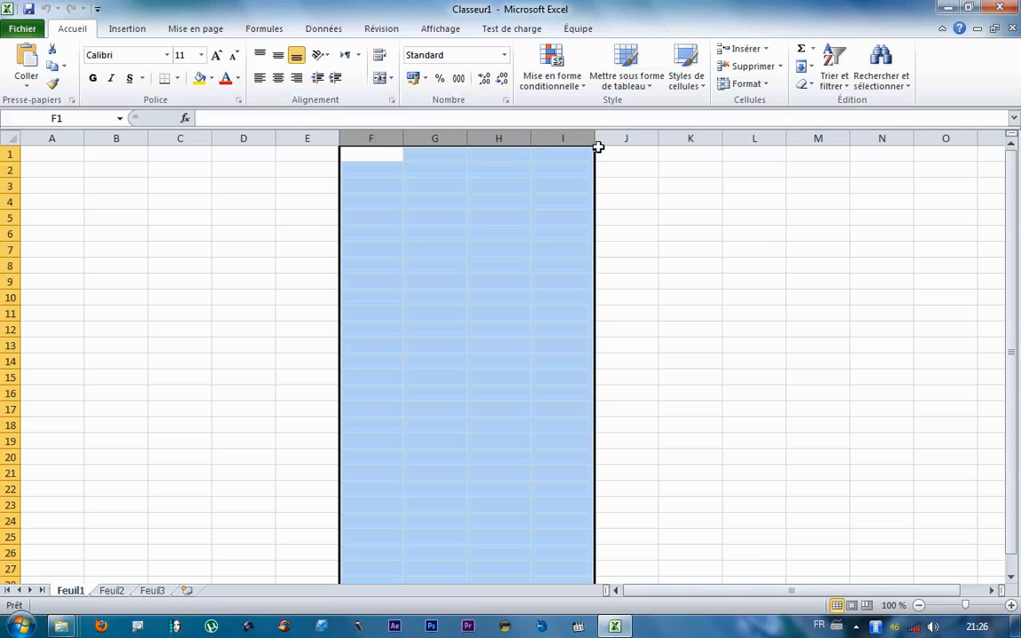
pyautogui.click(297, 227)
# Step: Select the non-adjacent column groups D:F and I:L together, then deselect them by selecting cell C12
pyautogui.moveTo(249, 136); pyautogui.dragTo(367, 135)
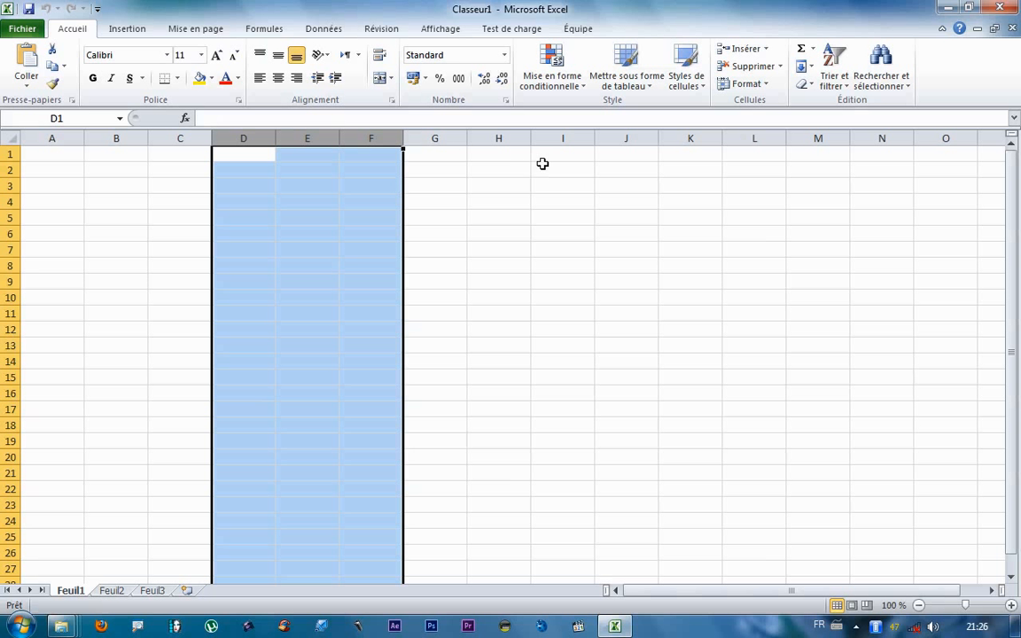
pyautogui.moveTo(563, 137); pyautogui.dragTo(730, 140)
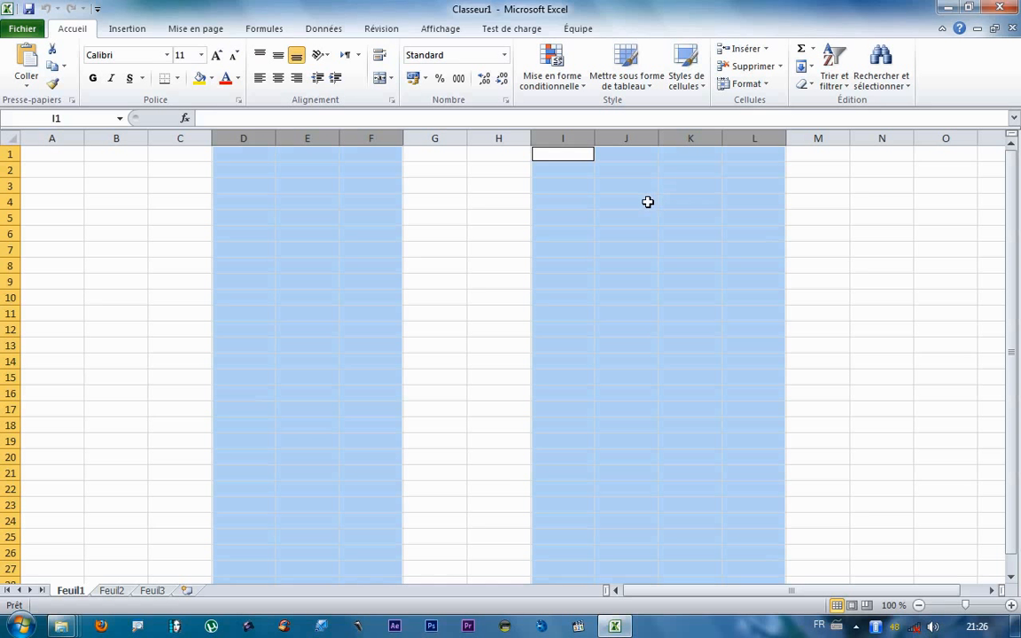
pyautogui.click(159, 330)
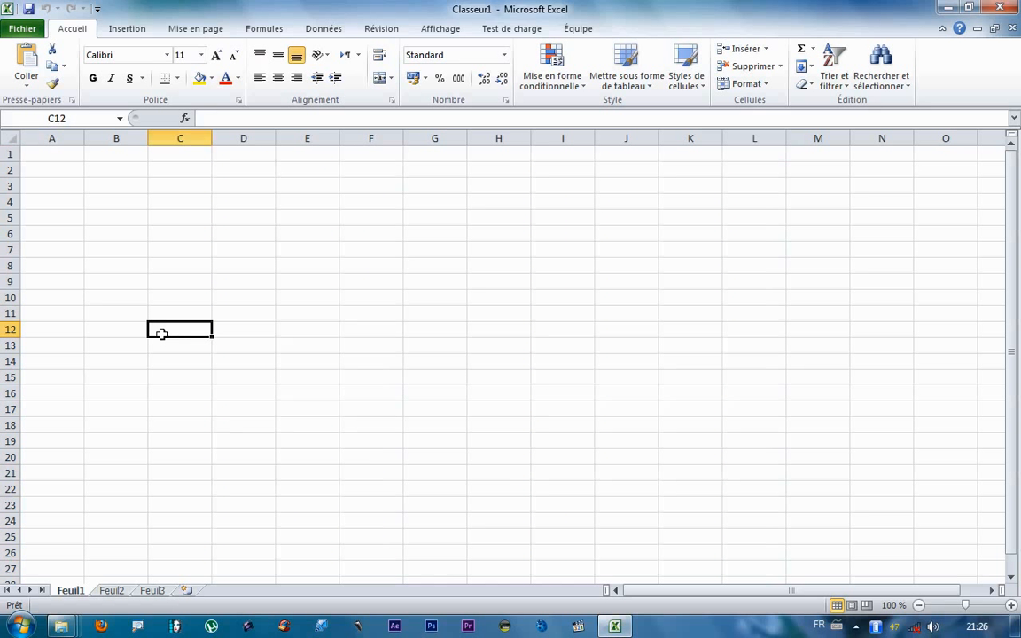
# Step: Select single entire rows one at a time: row 12, row 20 and row 10
pyautogui.click(9, 329)
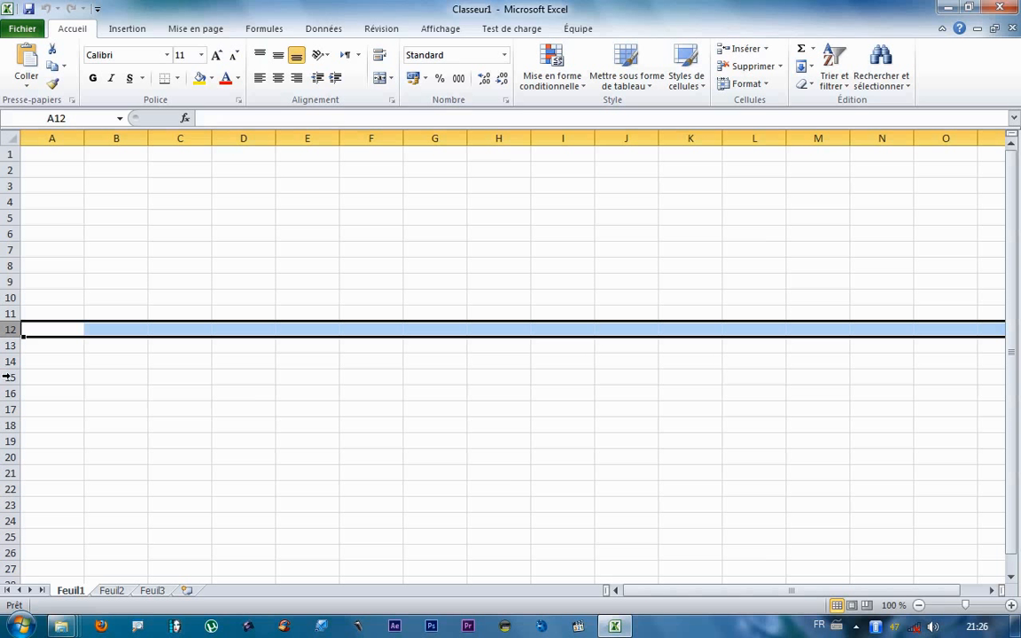
pyautogui.moveTo(12, 393); pyautogui.dragTo(8, 457)
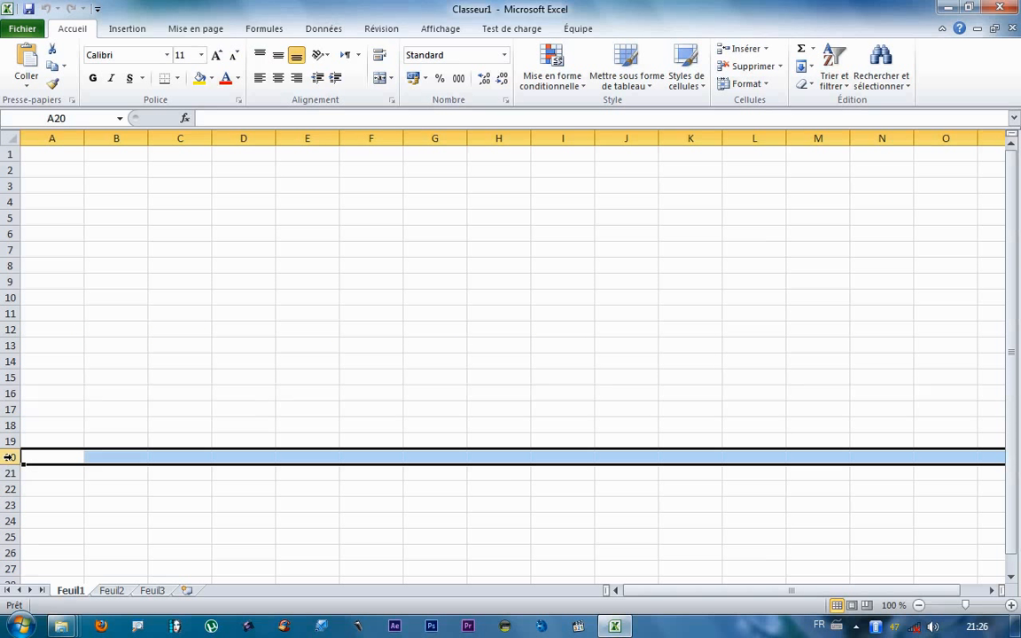
pyautogui.click(8, 298)
# Step: Select rows 10 to 15 together with the non-adjacent rows 19 to 23, then deselect them by selecting cell D9
pyautogui.moveTo(10, 298); pyautogui.dragTo(13, 378)
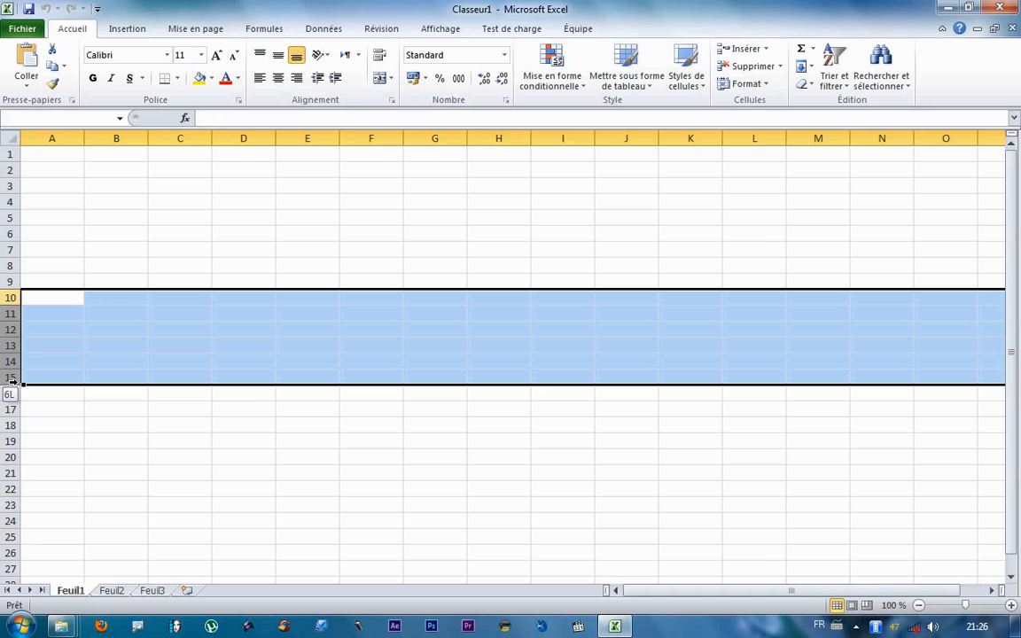
pyautogui.moveTo(13, 379); pyautogui.dragTo(19, 388)
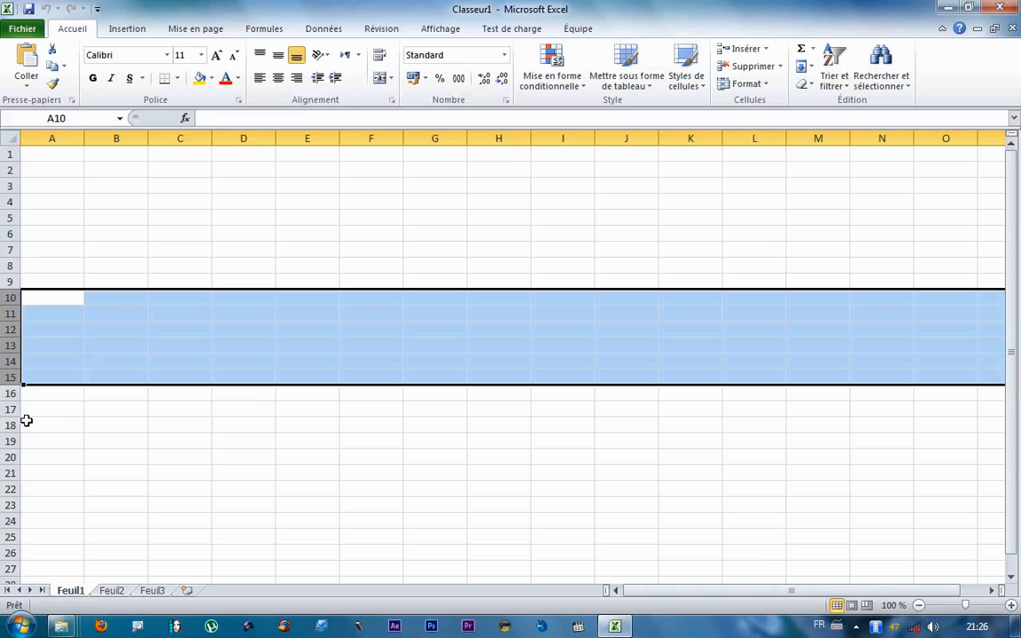
pyautogui.moveTo(10, 440); pyautogui.dragTo(18, 504)
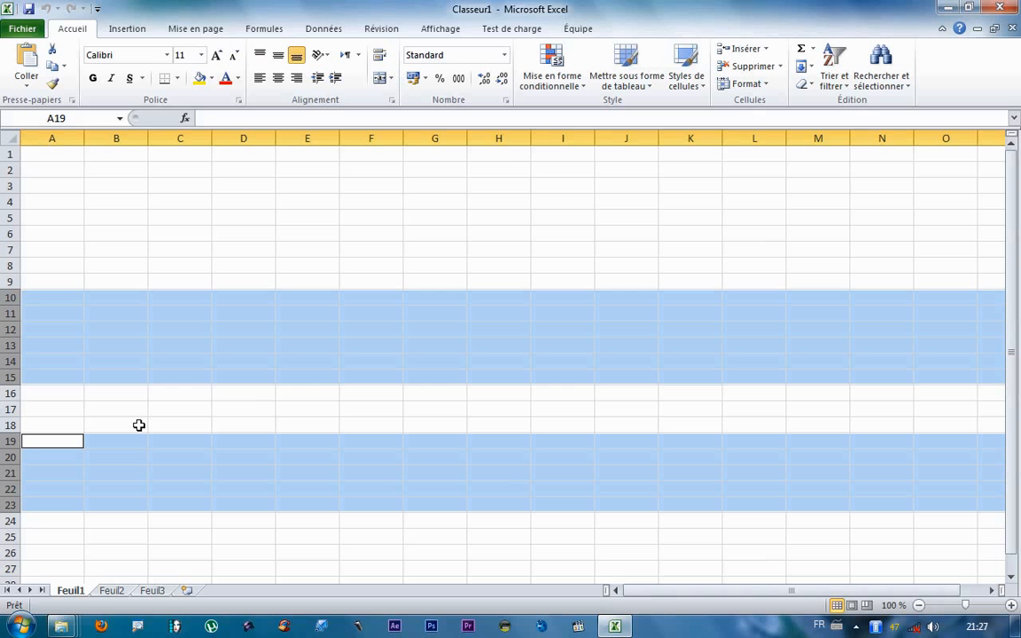
pyautogui.click(217, 278)
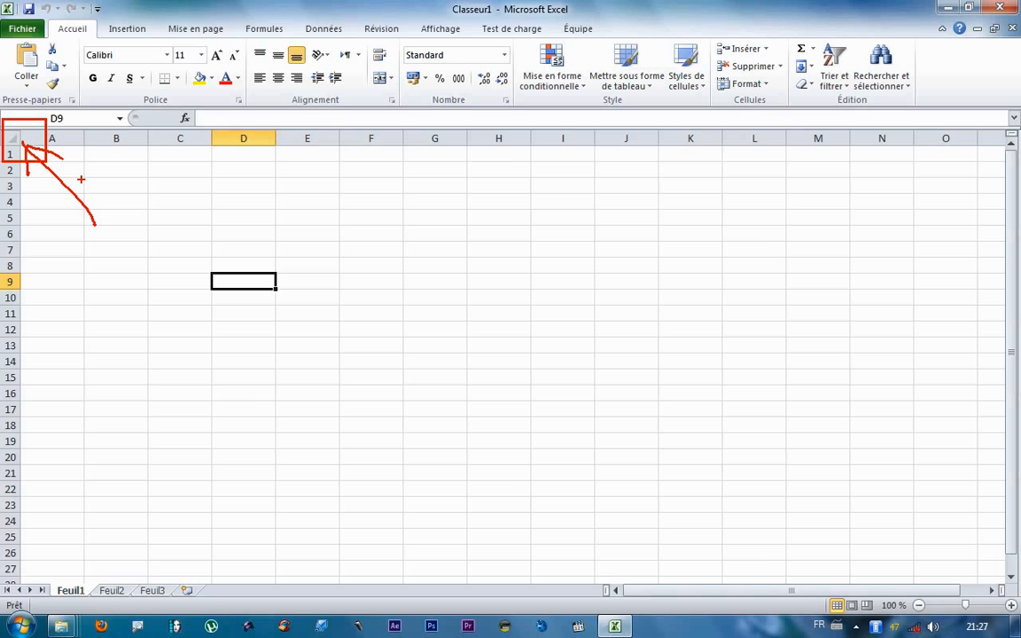
# Step: Select every cell of the worksheet at once, then return to single-cell selections at D5 and C9
pyautogui.click(12, 141)
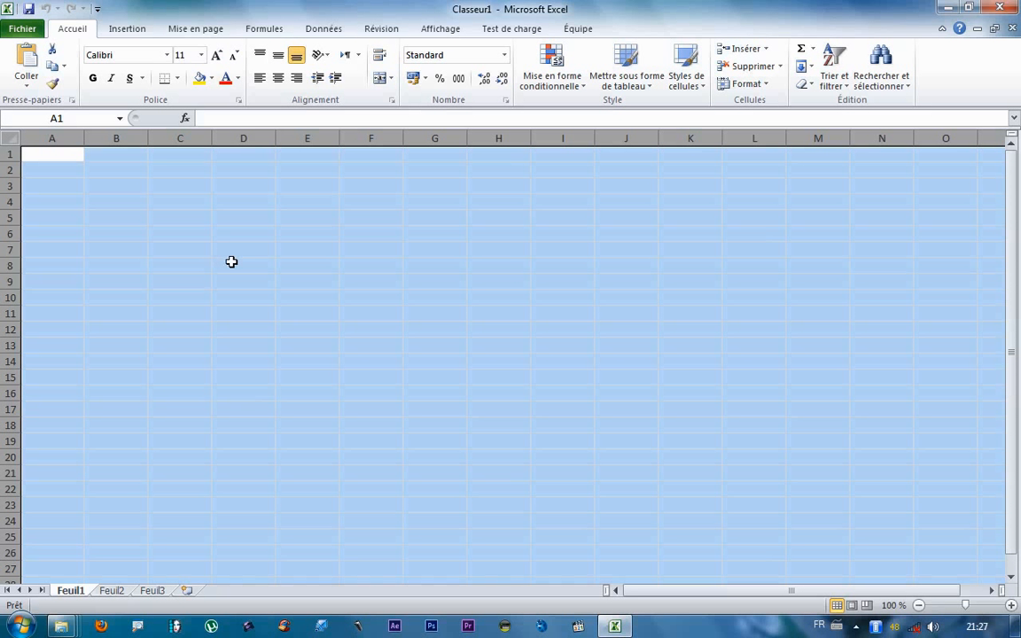
pyautogui.click(460, 295)
pyautogui.click(219, 217)
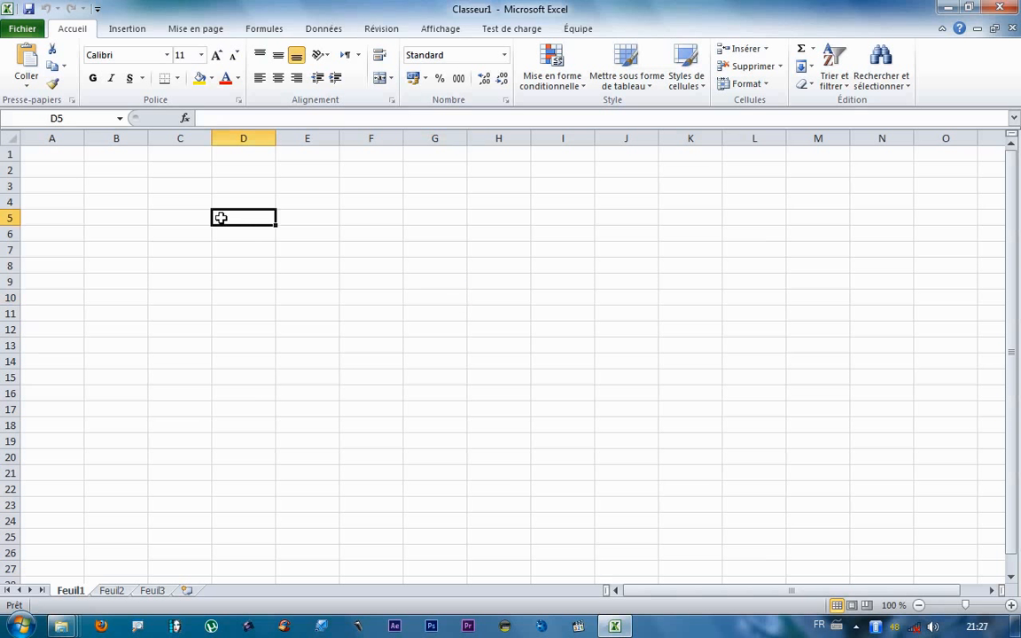
pyautogui.click(180, 278)
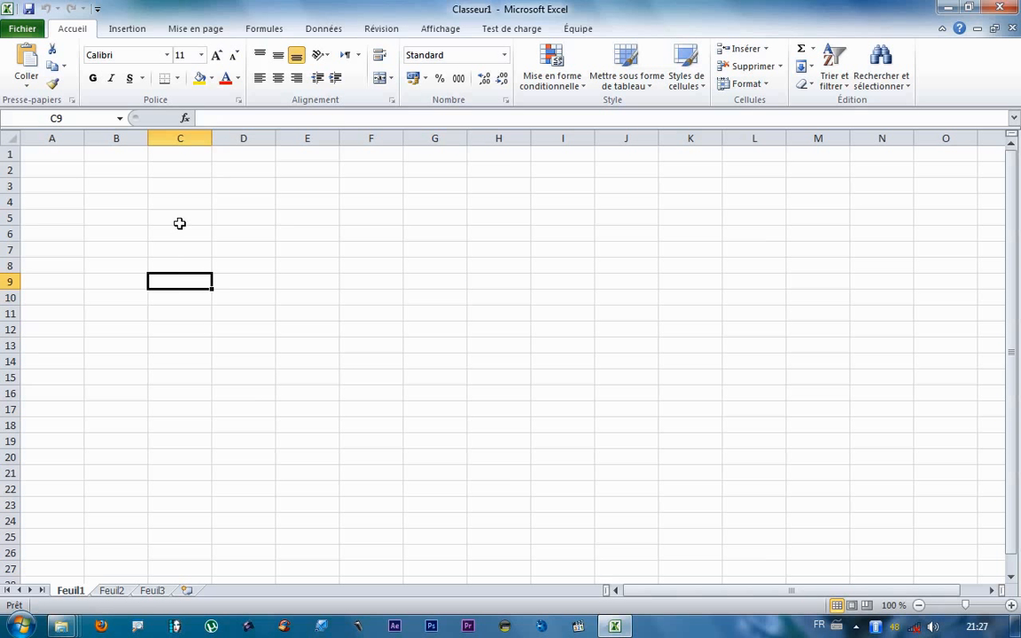
# Step: Fill the range C6:F17 with a light olive green theme colour and deselect it
pyautogui.moveTo(180, 234); pyautogui.dragTo(365, 414)
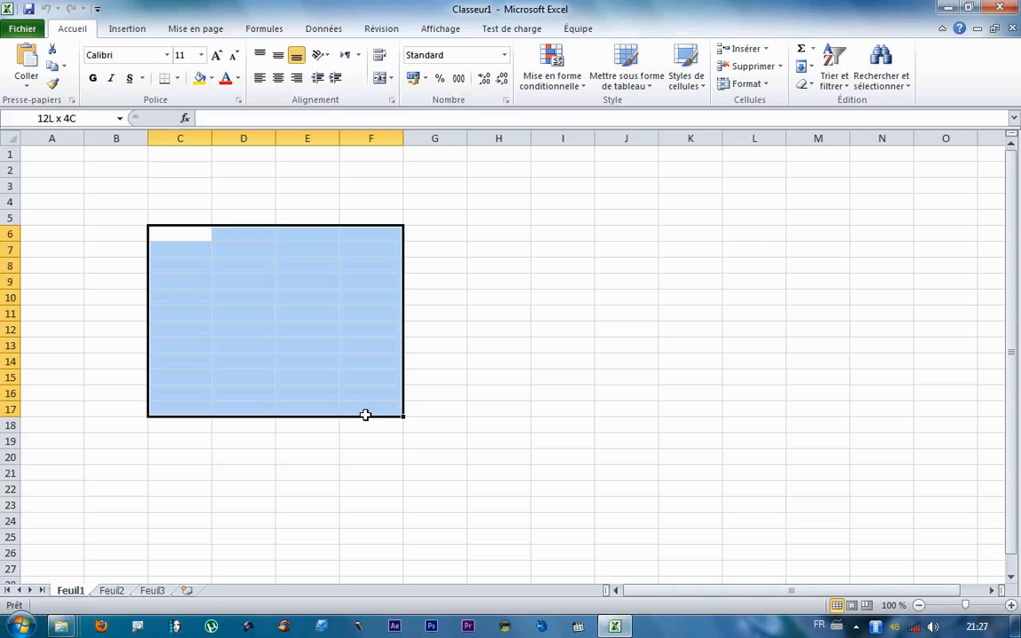
pyautogui.moveTo(365, 415); pyautogui.dragTo(365, 413)
pyautogui.moveTo(139, 217)
pyautogui.mouseDown()
pyautogui.moveTo(236, 330)
pyautogui.moveTo(374, 415)
pyautogui.moveTo(417, 425)
pyautogui.mouseUp()
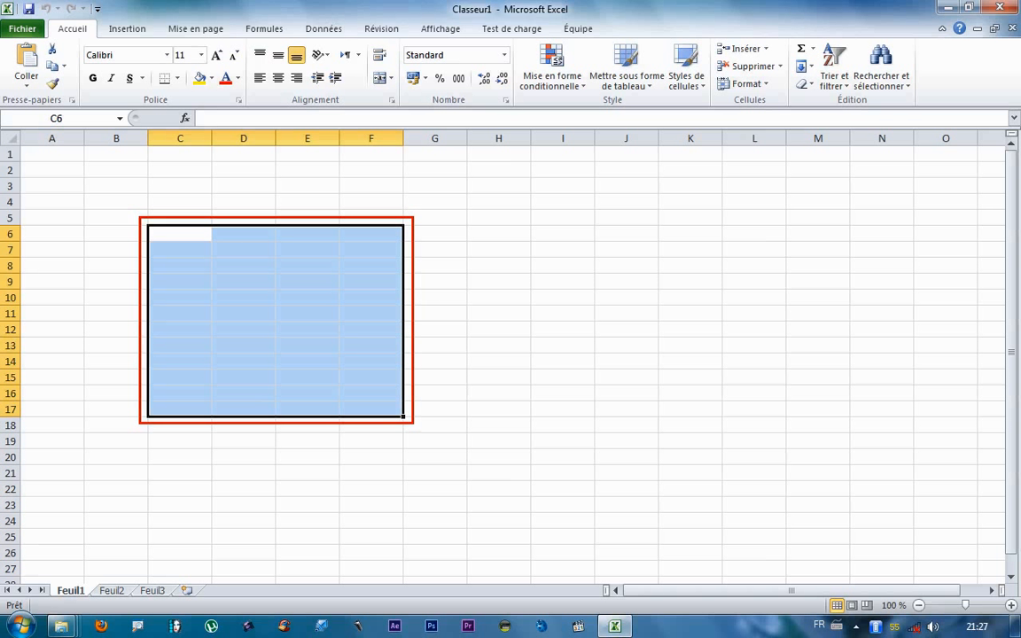
pyautogui.press('Escape')
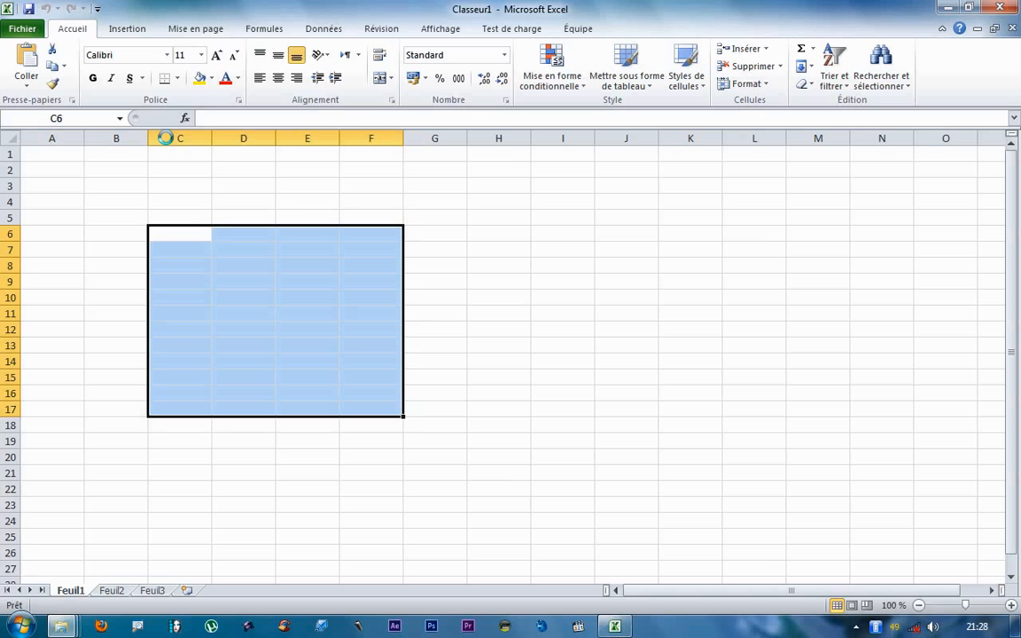
pyautogui.click(211, 79)
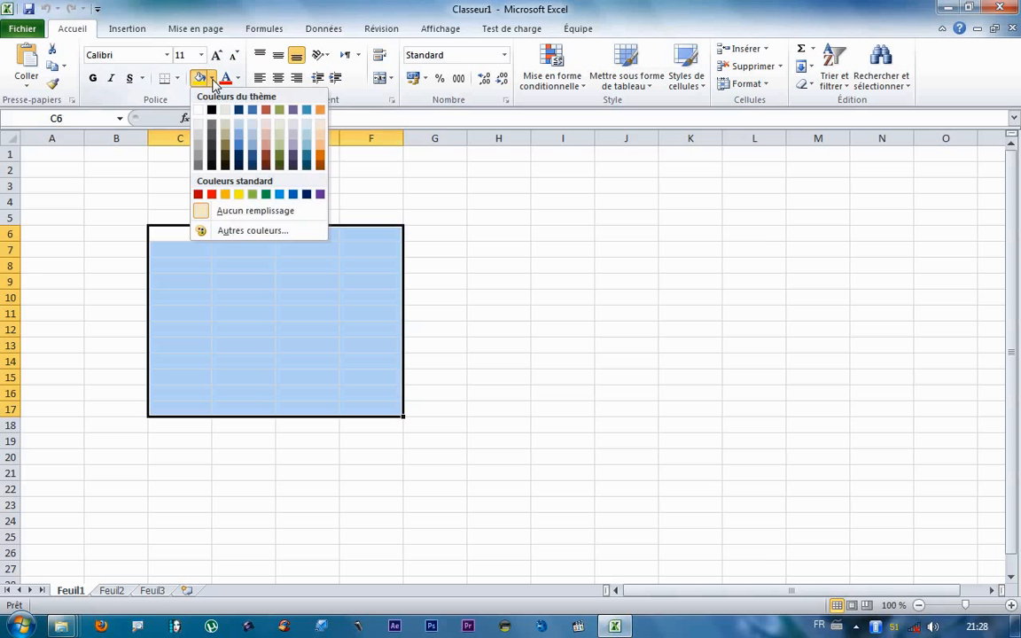
pyautogui.click(278, 139)
pyautogui.click(296, 292)
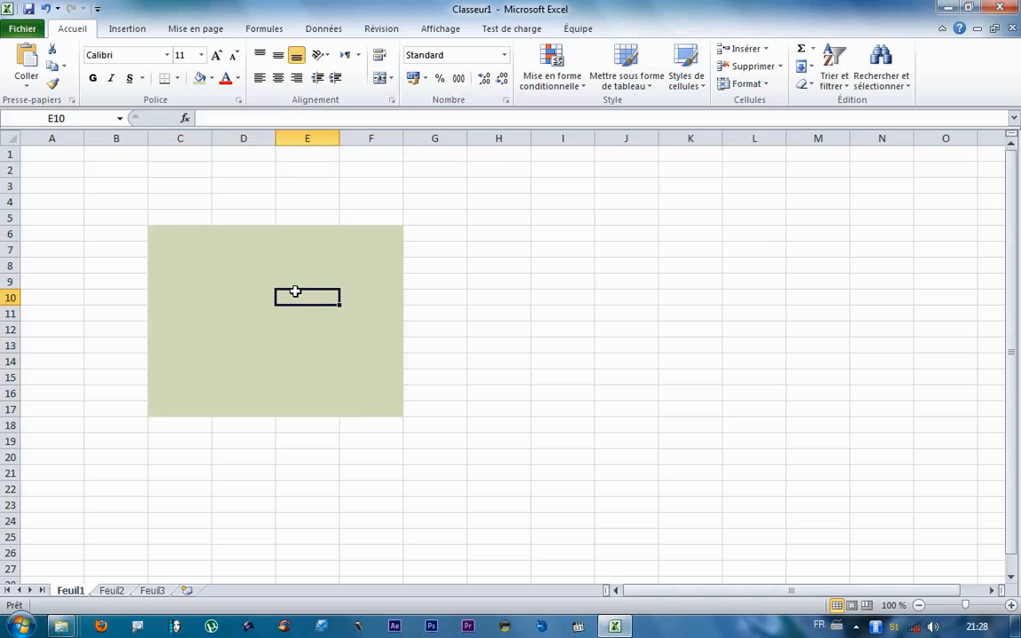
# Step: Remove the fill colour from the range C6:F17 and deselect it by selecting cell D8
pyautogui.moveTo(174, 229); pyautogui.dragTo(368, 413)
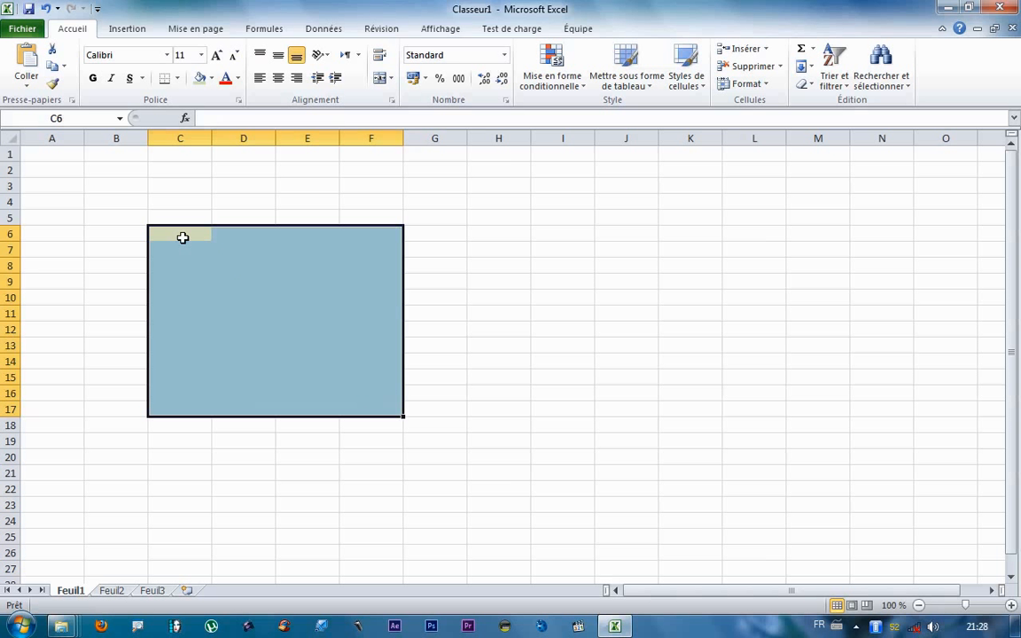
pyautogui.click(212, 78)
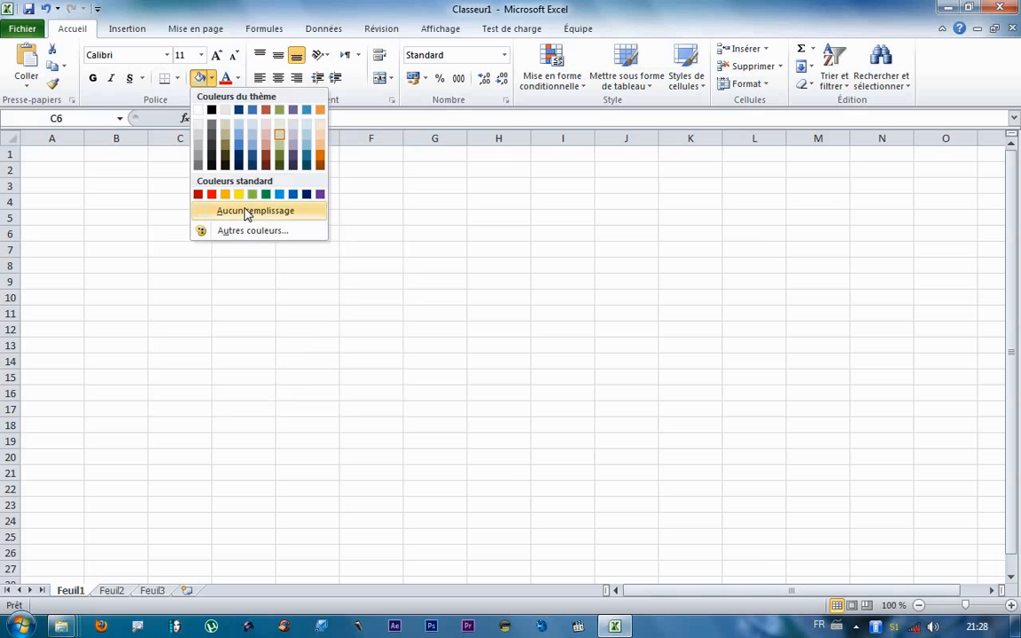
pyautogui.click(247, 214)
pyautogui.click(257, 264)
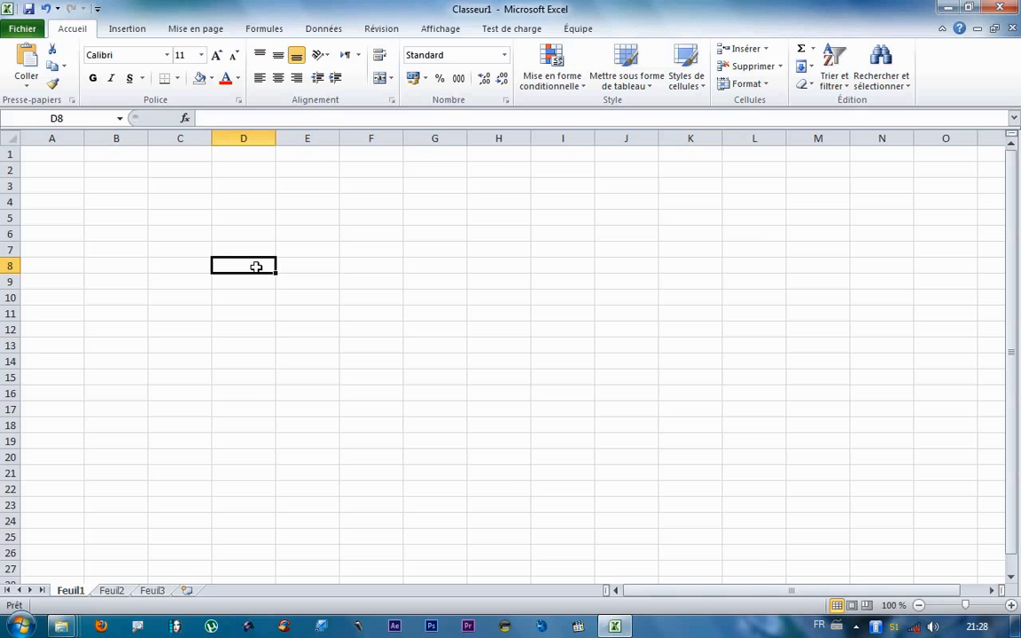
# Step: Enter the value 12 into every cell of the range C6:F17 at once
pyautogui.click(202, 236)
pyautogui.moveTo(199, 232); pyautogui.dragTo(401, 412)
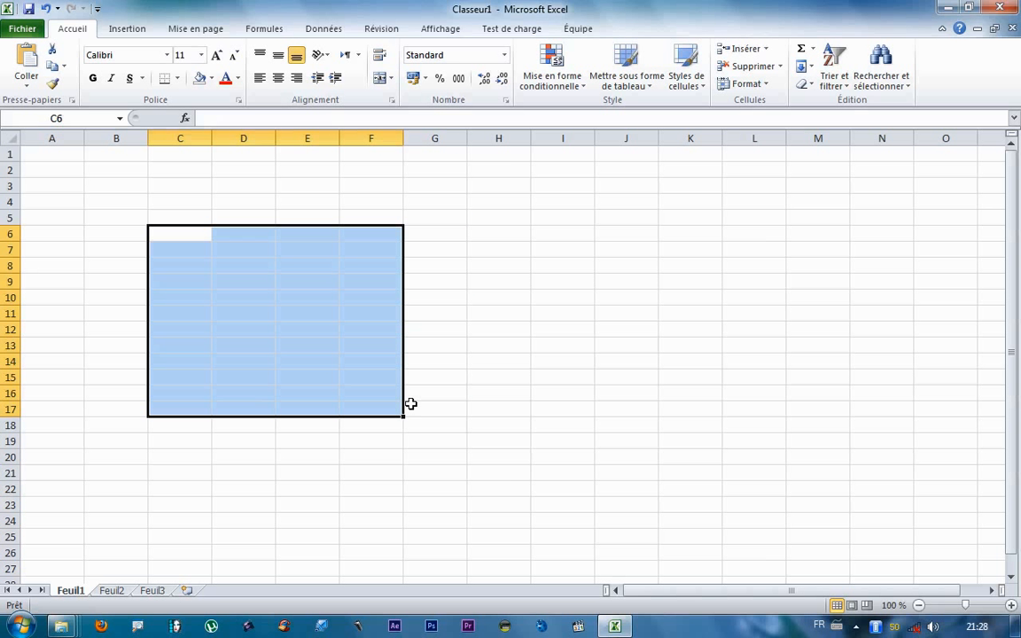
pyautogui.write('12')
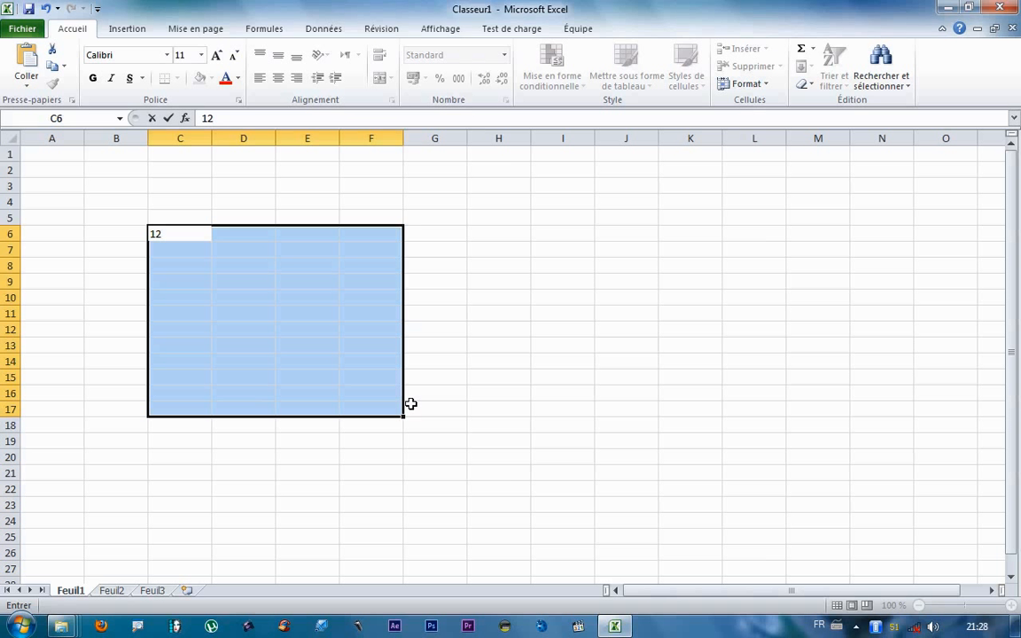
pyautogui.hotkey('ctrl', 'Return')
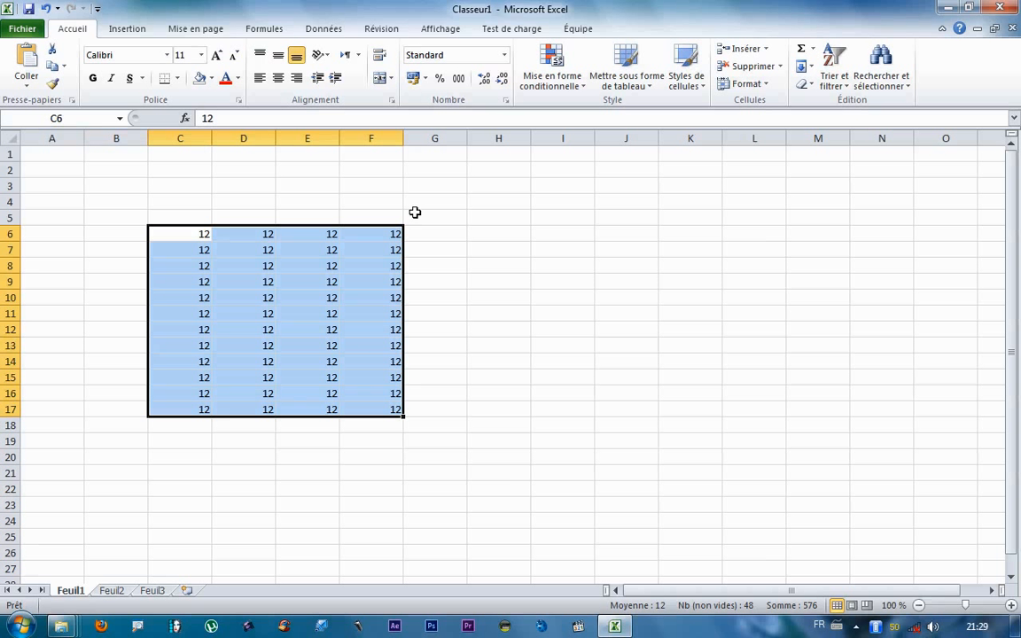
# Step: Clear the contents of the range C6:F17 and deselect it by selecting cell G10
pyautogui.click(510, 282)
pyautogui.moveTo(193, 232); pyautogui.dragTo(376, 403)
pyautogui.press('Delete')
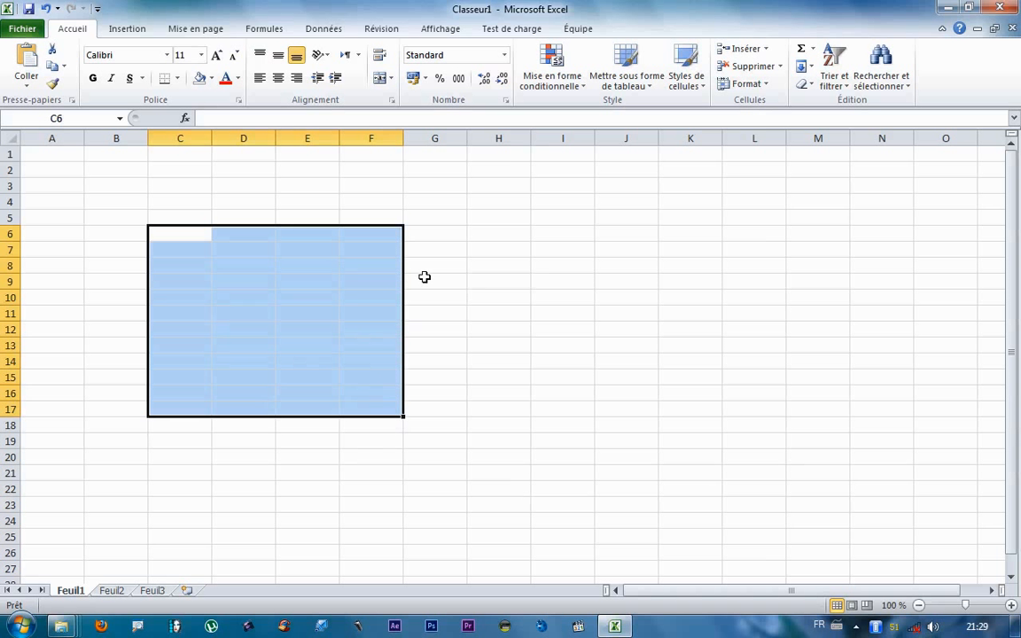
pyautogui.click(450, 295)
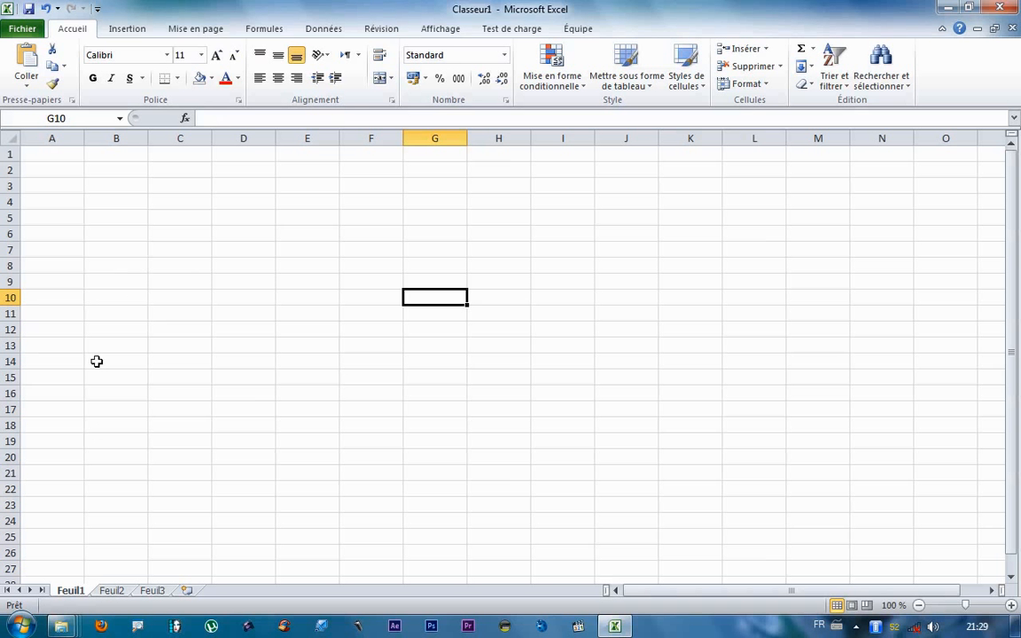
# Step: Open the sheets Feuil2 and Feuil3 in turn, then return to Feuil1 and group it with the non-adjacent Feuil3
pyautogui.click(114, 591)
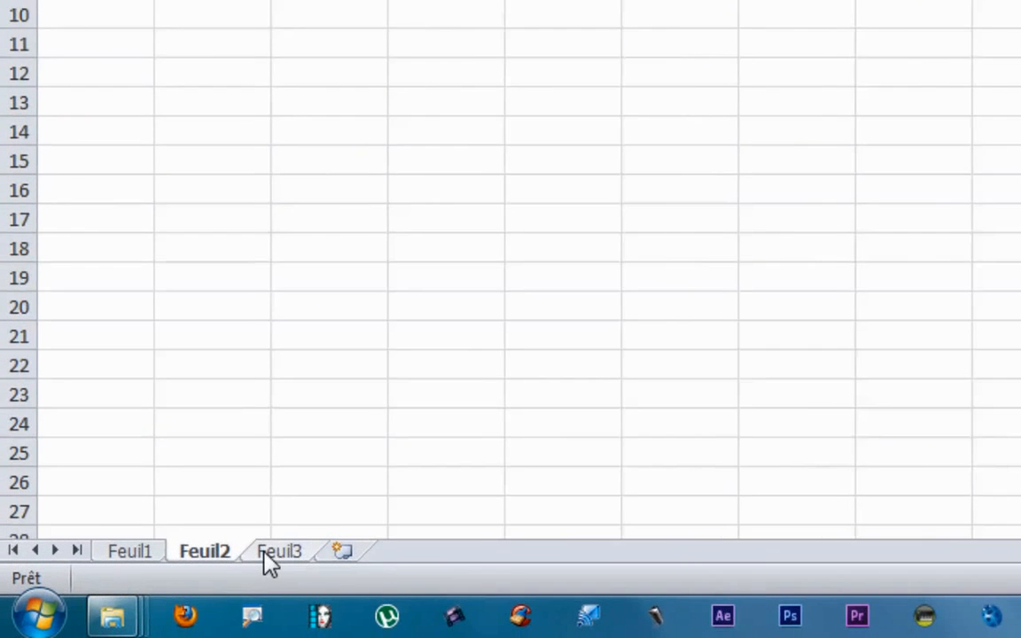
pyautogui.click(191, 578)
pyautogui.click(99, 575)
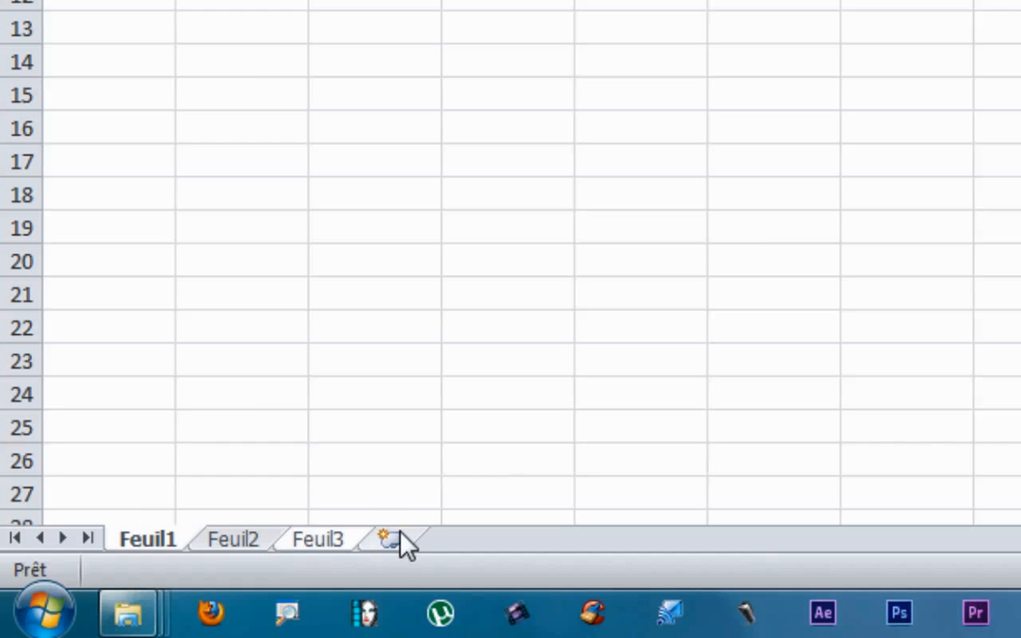
# Step: Set the tab colour of the grouped sheets Feuil1 and Feuil3 to standard red
pyautogui.rightClick(326, 540)
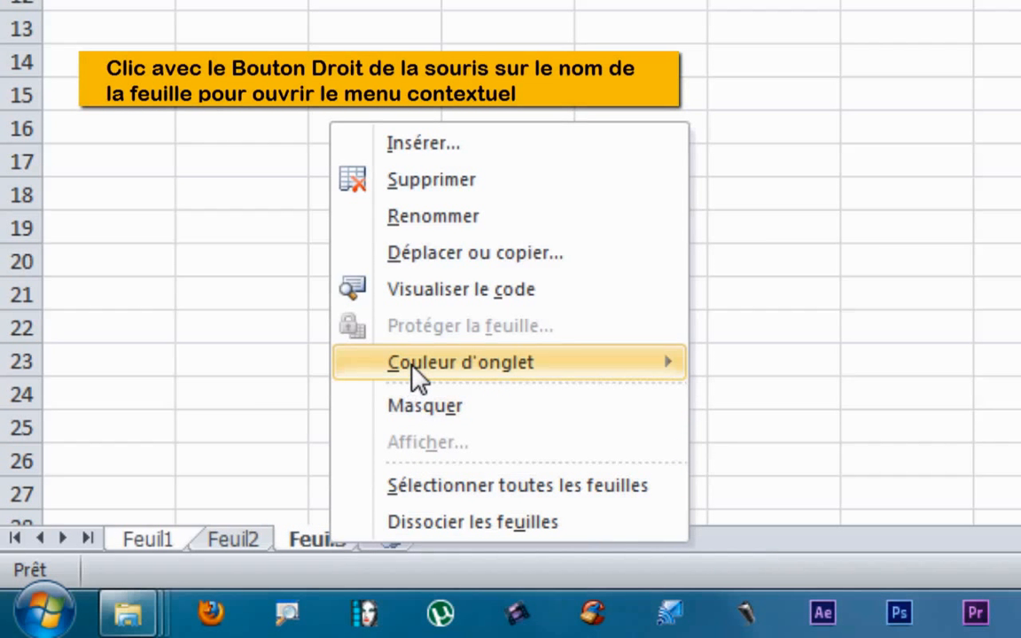
pyautogui.moveTo(412, 368)
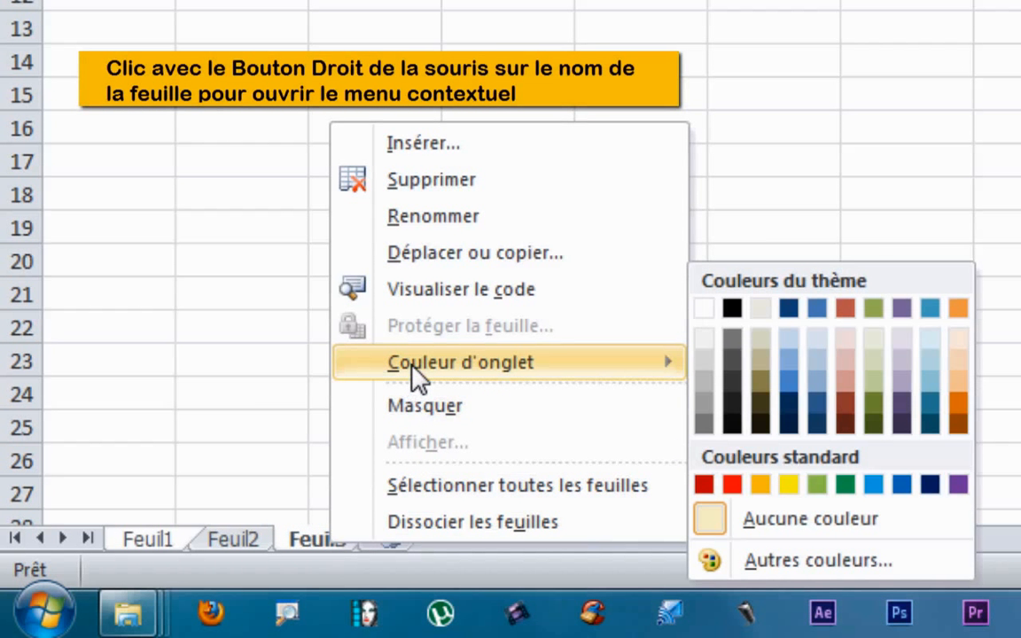
pyautogui.click(731, 485)
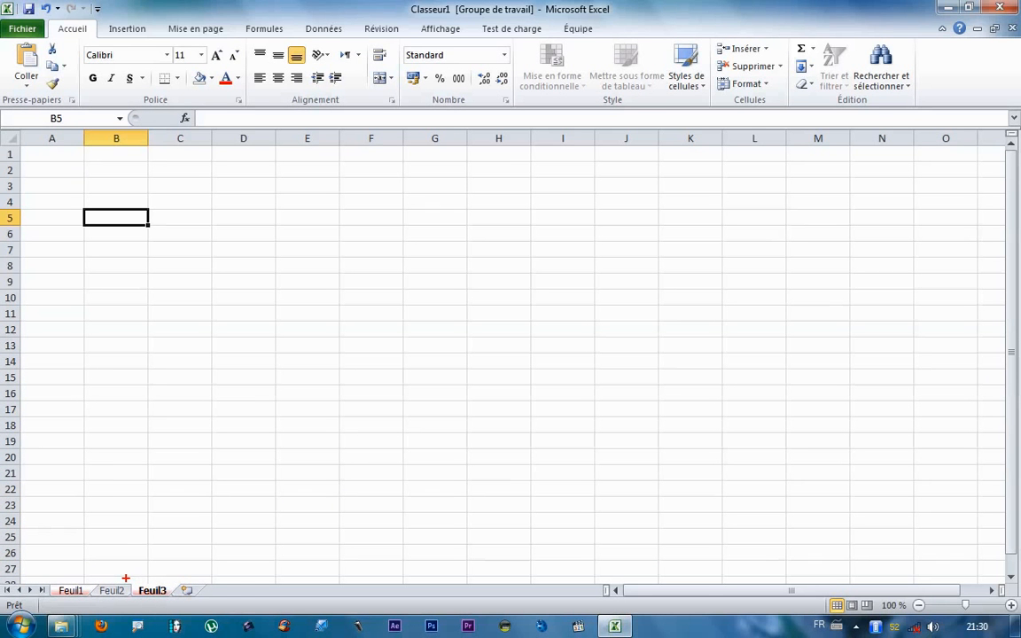
pyautogui.moveTo(126, 578); pyautogui.dragTo(179, 600)
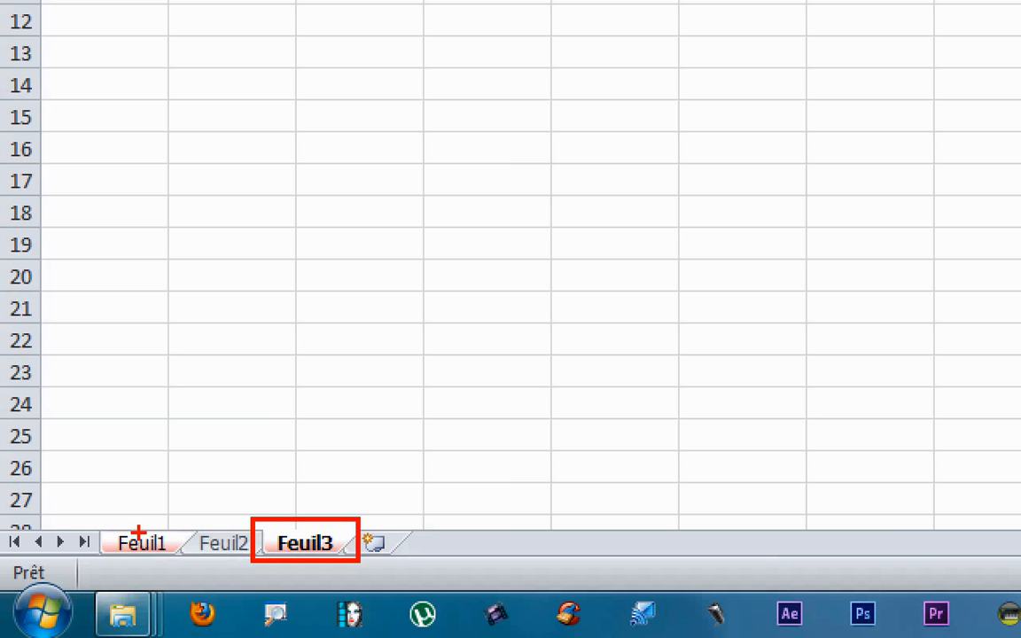
pyautogui.moveTo(115, 532); pyautogui.dragTo(254, 536)
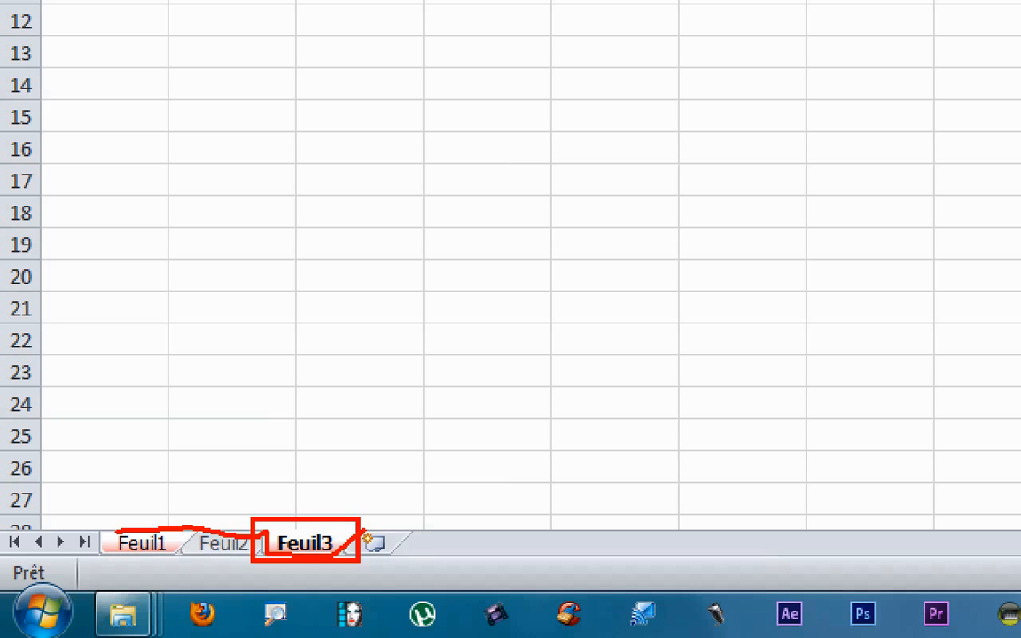
pyautogui.moveTo(363, 532); pyautogui.dragTo(574, 528)
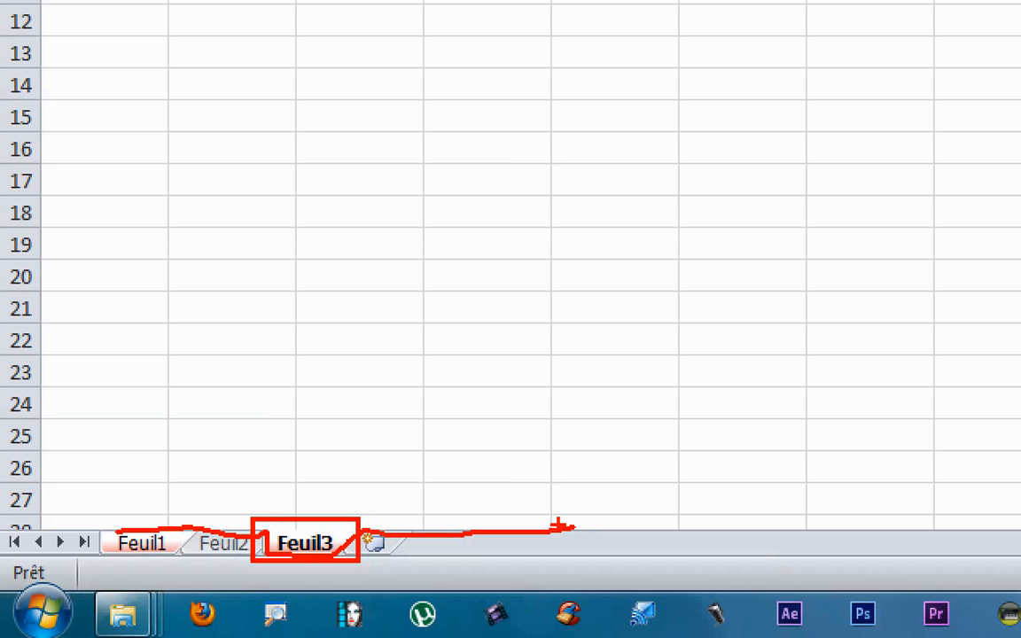
pyautogui.moveTo(300, 533); pyautogui.dragTo(301, 410)
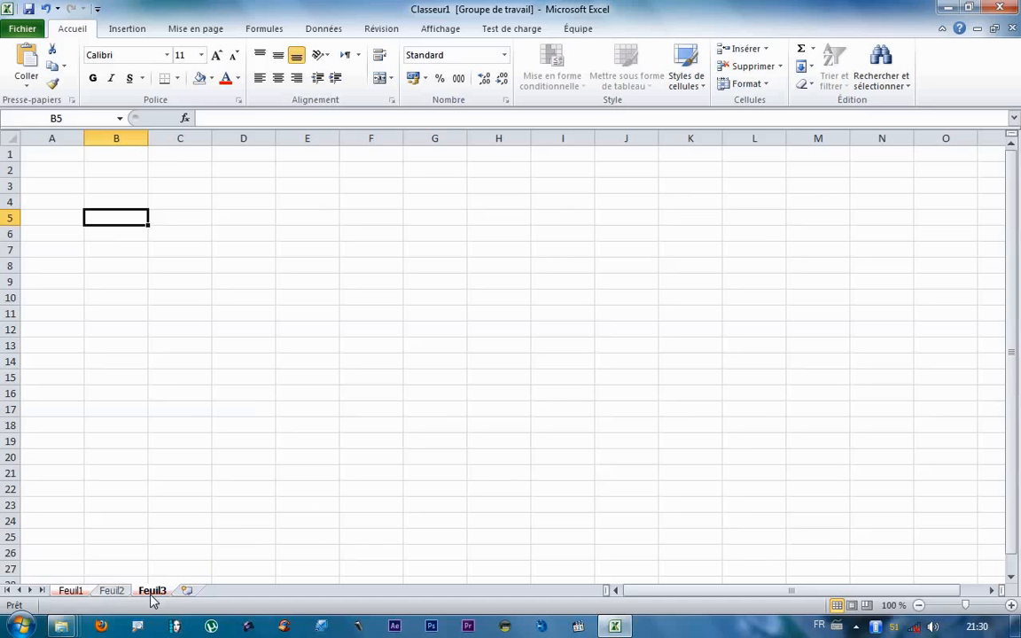
# Step: With Feuil1 active in the sheet group, enter 12 in cell B5 and nom in cell B6
pyautogui.click(154, 546)
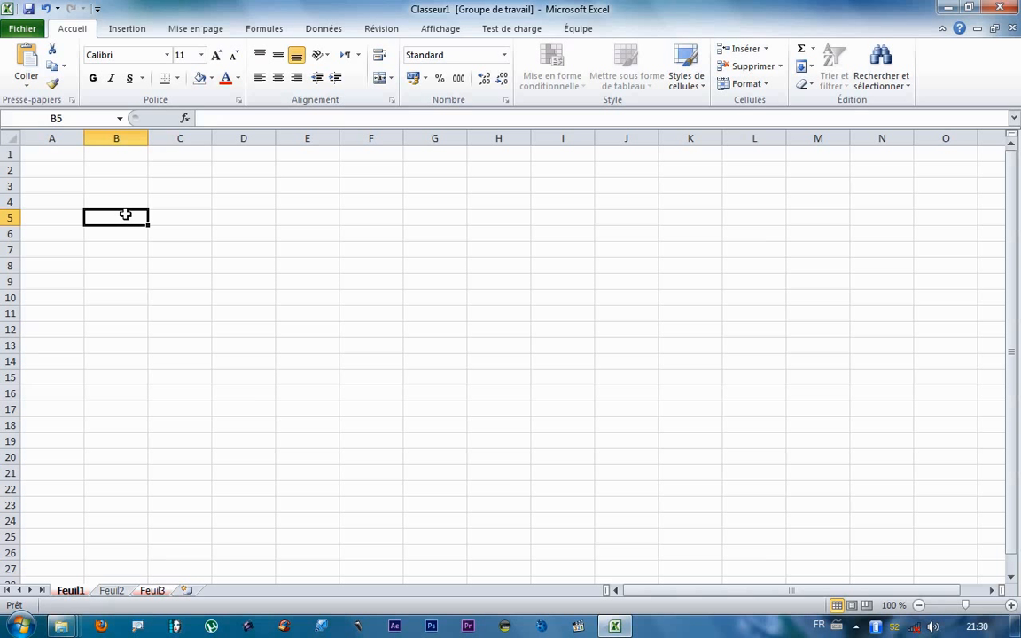
pyautogui.write('12')
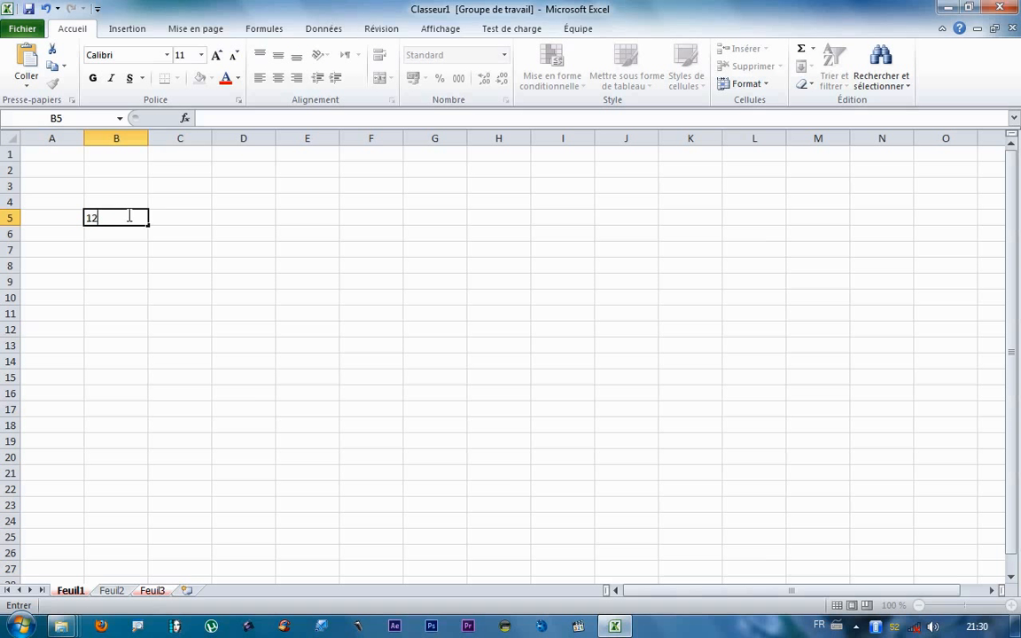
pyautogui.press('Return')
pyautogui.write('nom')
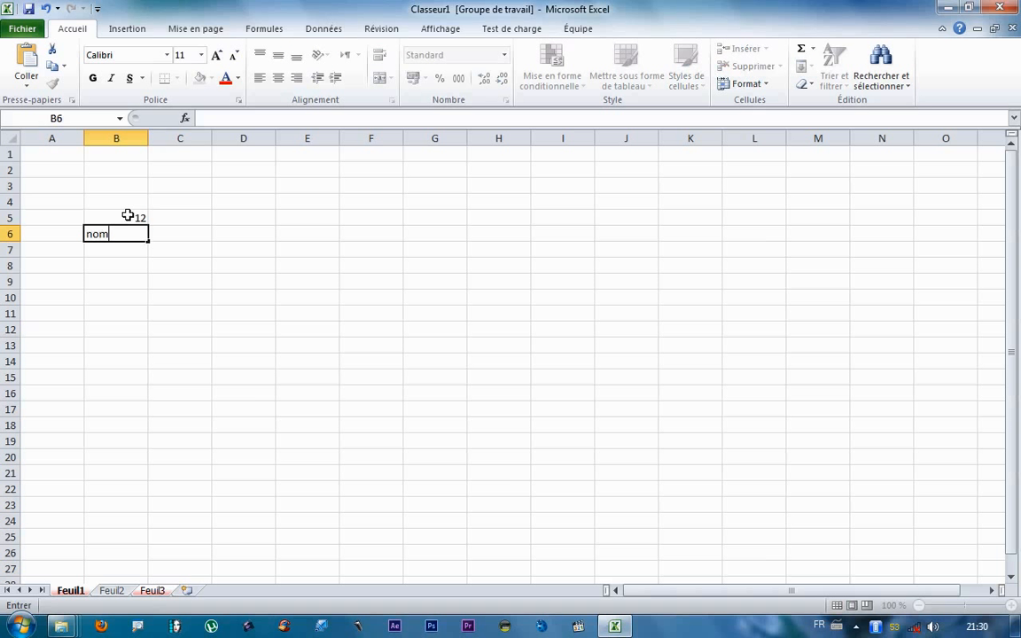
pyautogui.press('Return')
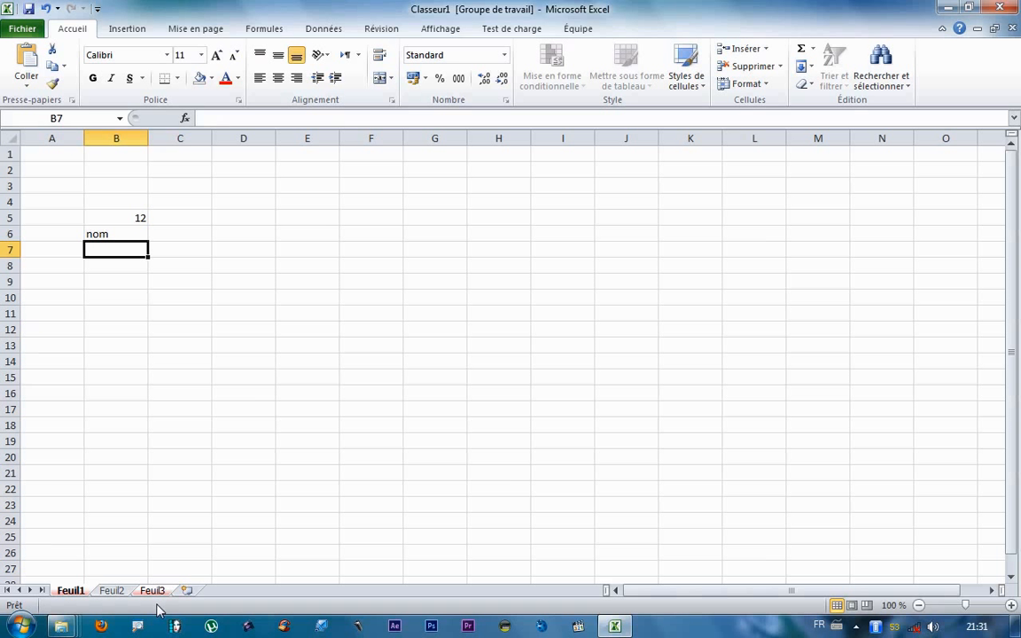
# Step: Ungroup the sheets by opening Feuil2, then inspect cells B5 and B6 on Feuil1
pyautogui.click(112, 591)
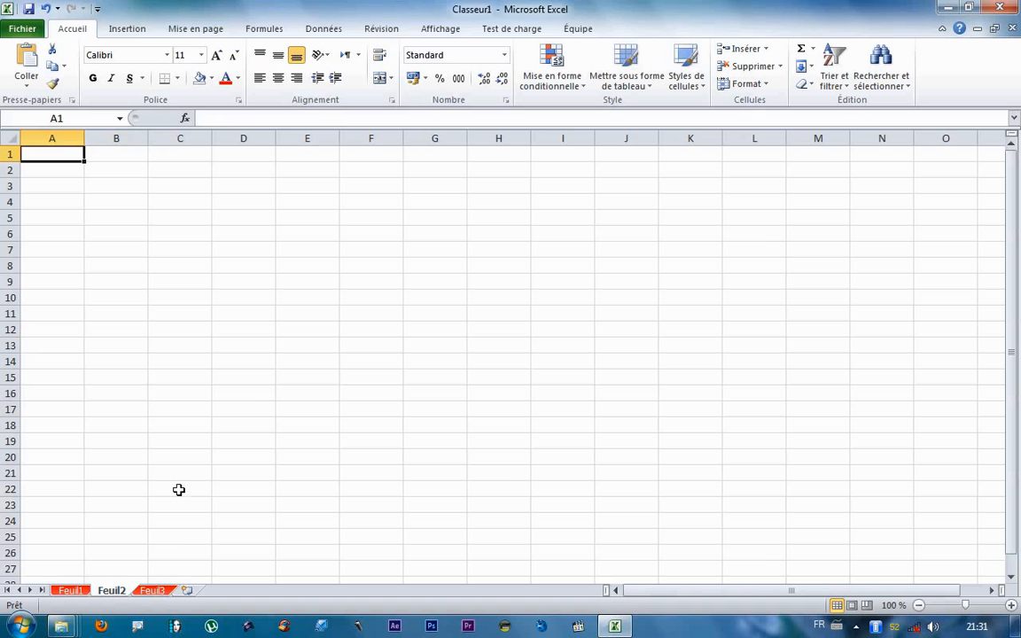
pyautogui.click(70, 590)
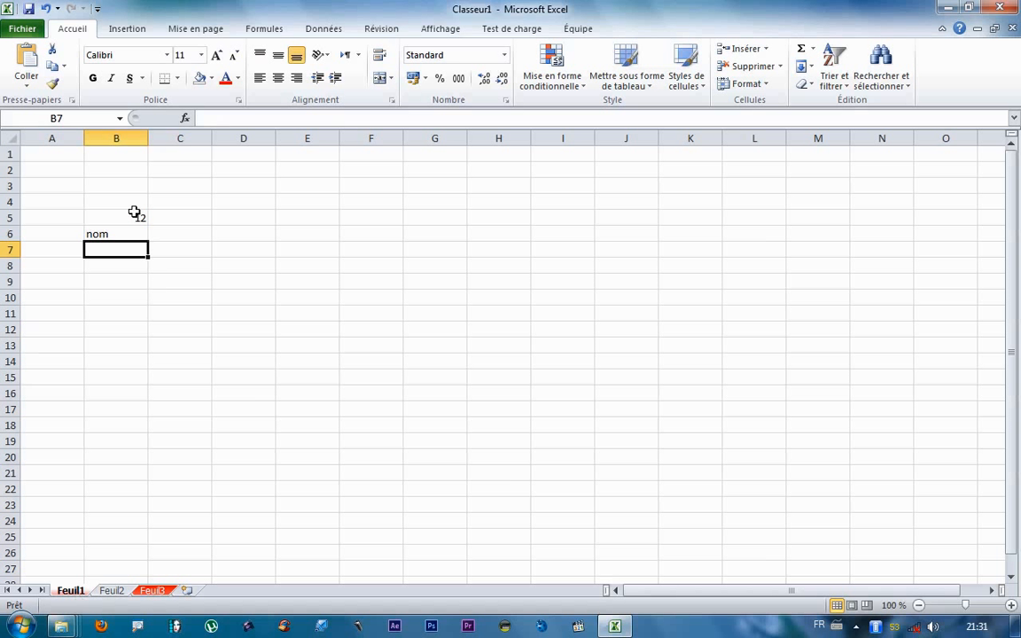
pyautogui.moveTo(125, 220); pyautogui.dragTo(124, 234)
pyautogui.click(133, 295)
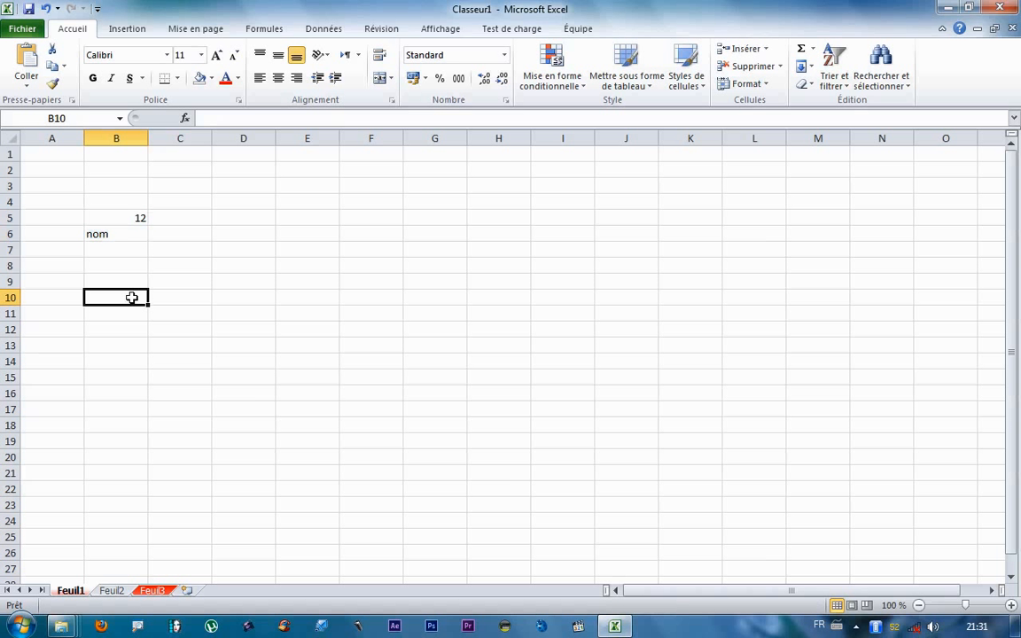
pyautogui.click(135, 217)
pyautogui.click(118, 232)
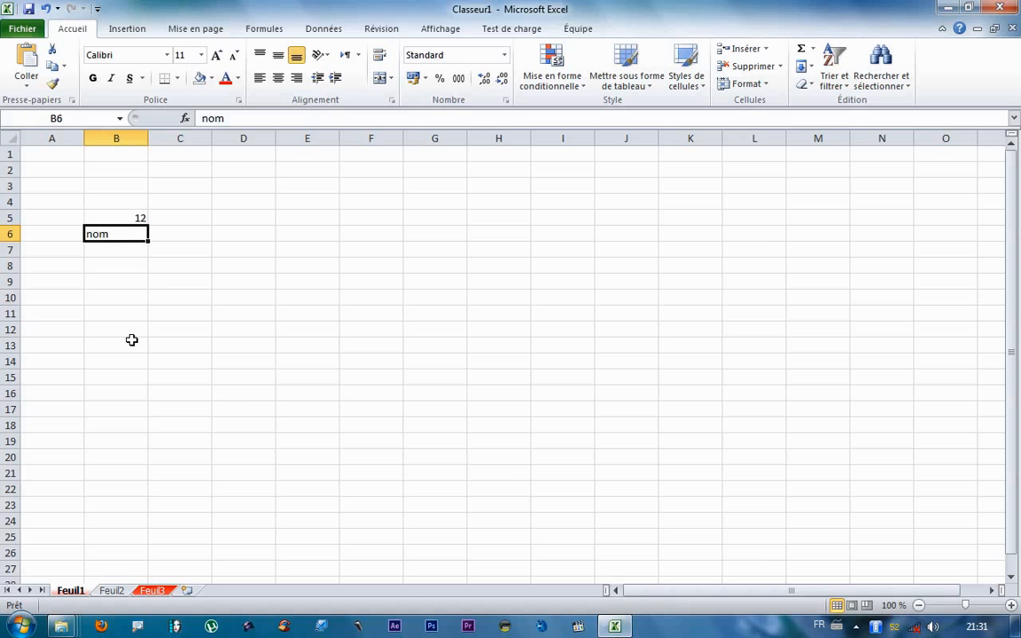
# Step: Inspect cell B5 on Feuil3 for the grouped entry, then return to Feuil1
pyautogui.click(151, 591)
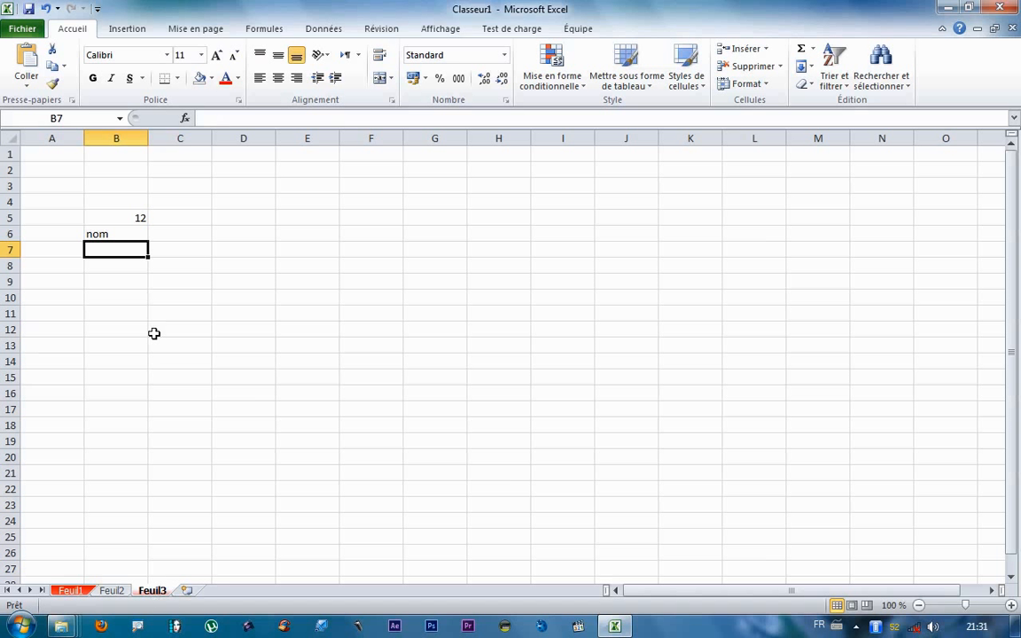
pyautogui.click(129, 374)
pyautogui.click(127, 218)
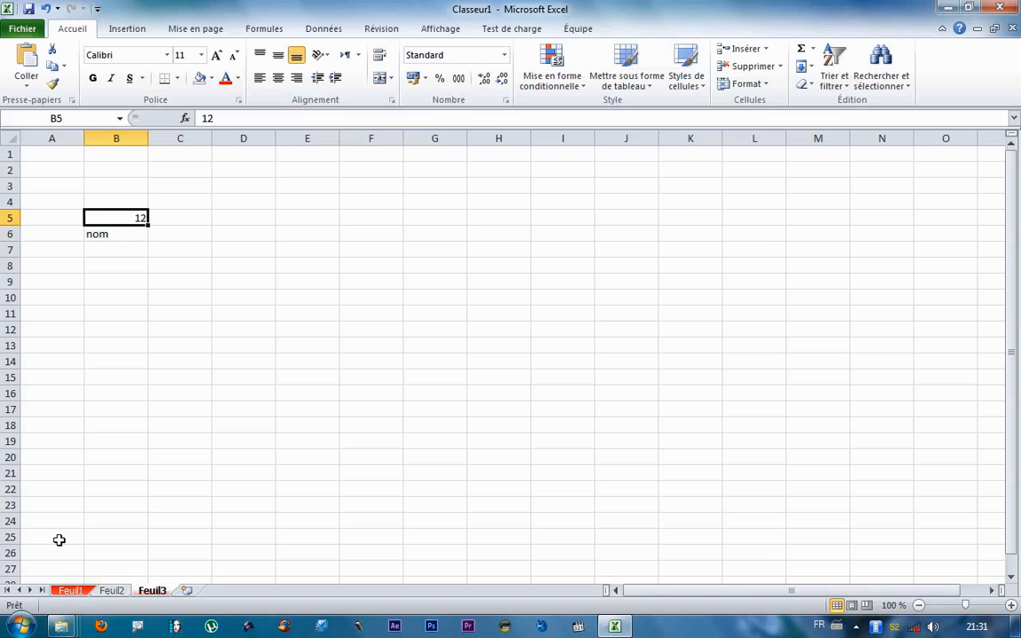
pyautogui.click(67, 580)
pyautogui.click(66, 592)
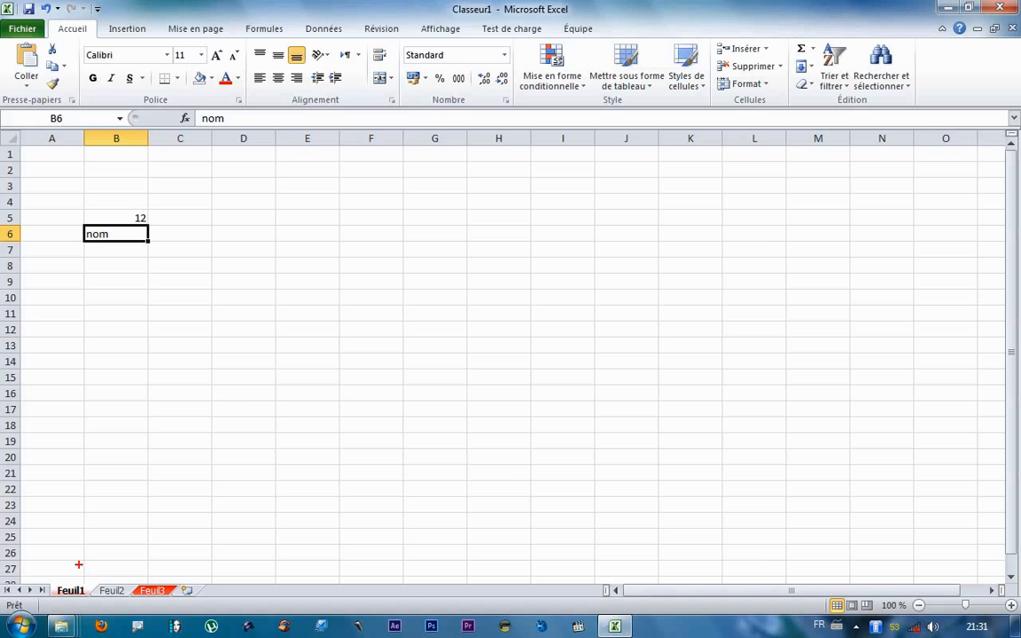
pyautogui.moveTo(43, 576)
pyautogui.mouseDown()
pyautogui.moveTo(95, 599)
pyautogui.moveTo(143, 537)
pyautogui.mouseUp()
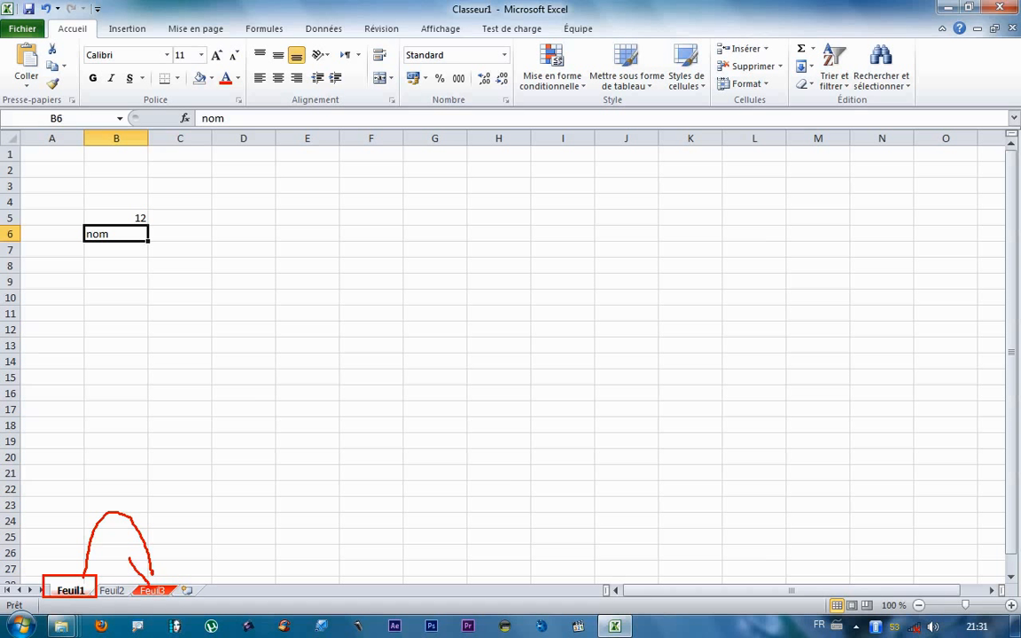
pyautogui.moveTo(134, 186)
pyautogui.mouseDown()
pyautogui.moveTo(64, 206)
pyautogui.moveTo(168, 212)
pyautogui.moveTo(115, 184)
pyautogui.mouseUp()
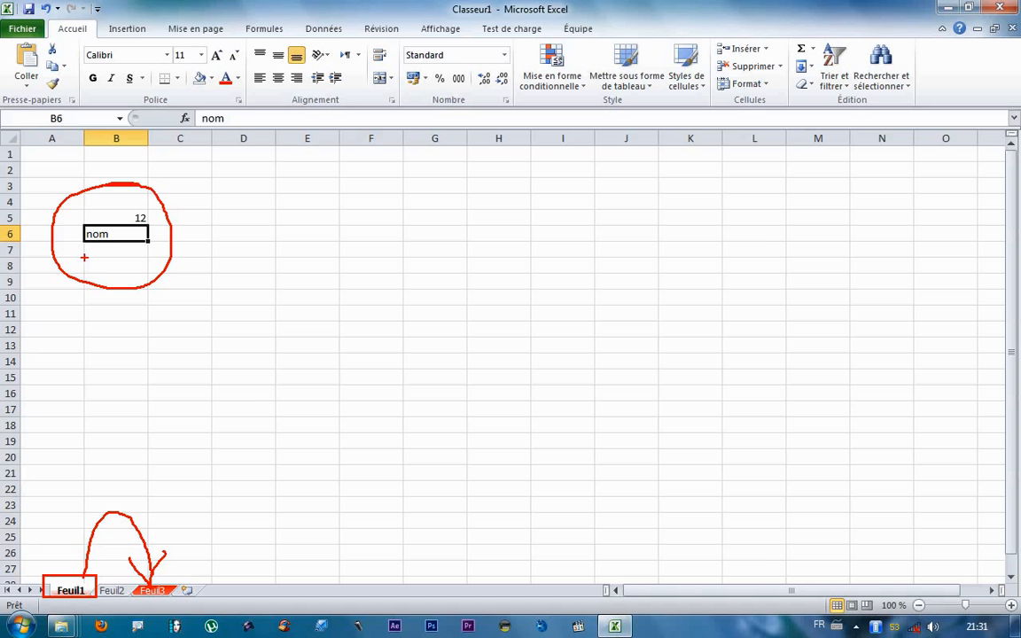
# Step: Group Feuil1 with Feuil3 again, clear the contents of column B on both sheets, and deselect the column by selecting cell D17
pyautogui.click(114, 139)
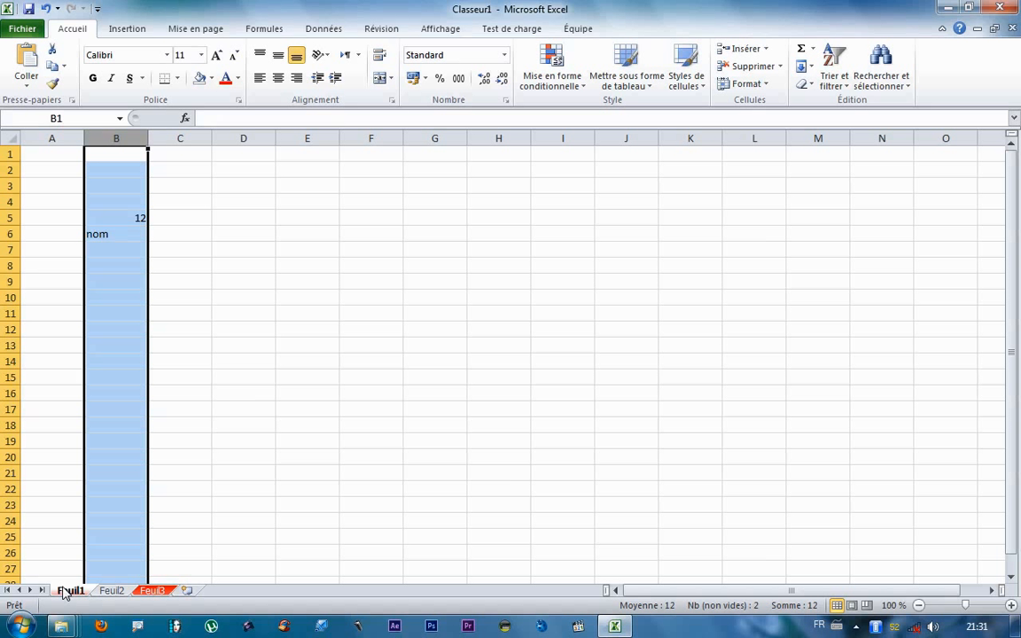
pyautogui.click(162, 551)
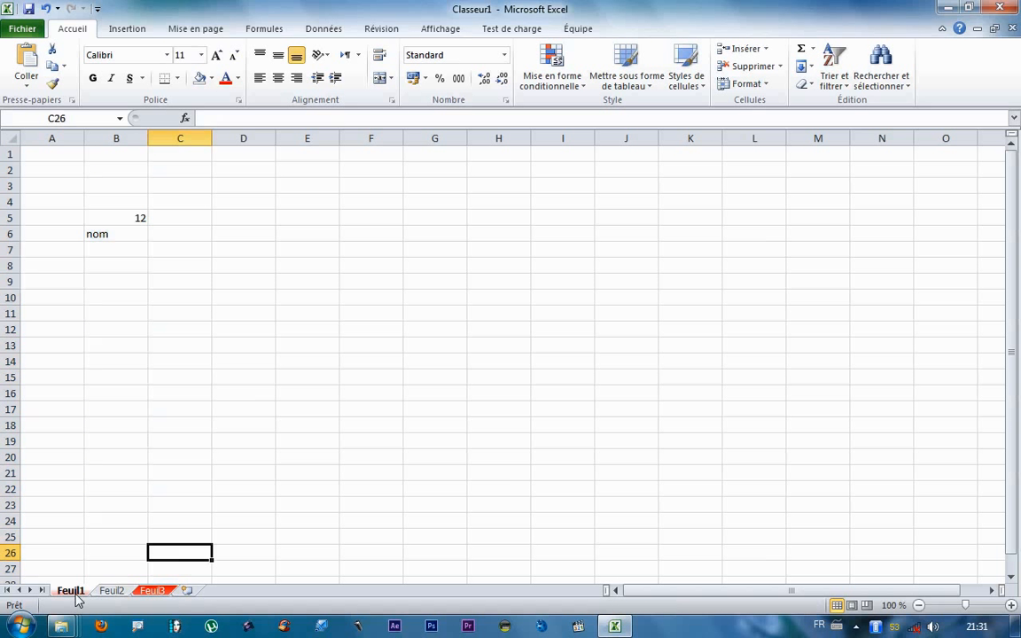
pyautogui.keyDown('shift'); pyautogui.click(151, 591); pyautogui.keyUp('shift')
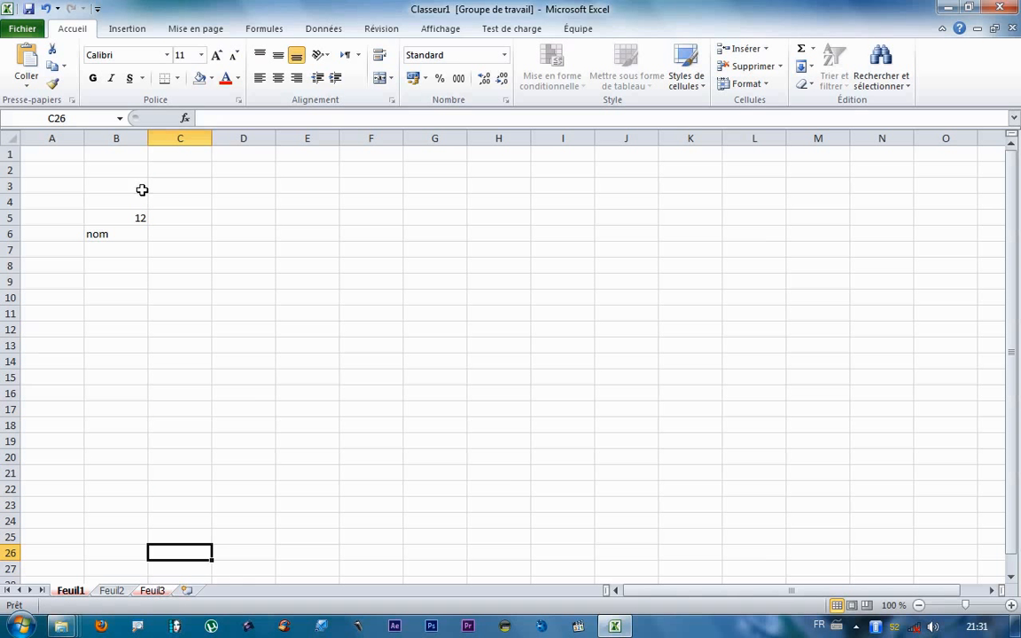
pyautogui.click(130, 138)
pyautogui.press('Delete')
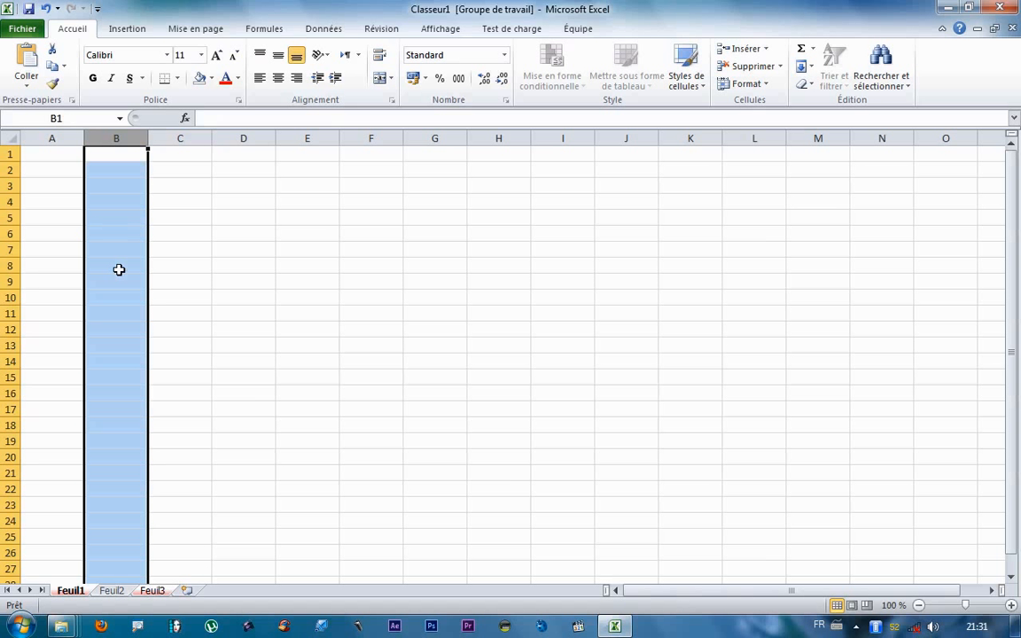
pyautogui.click(230, 402)
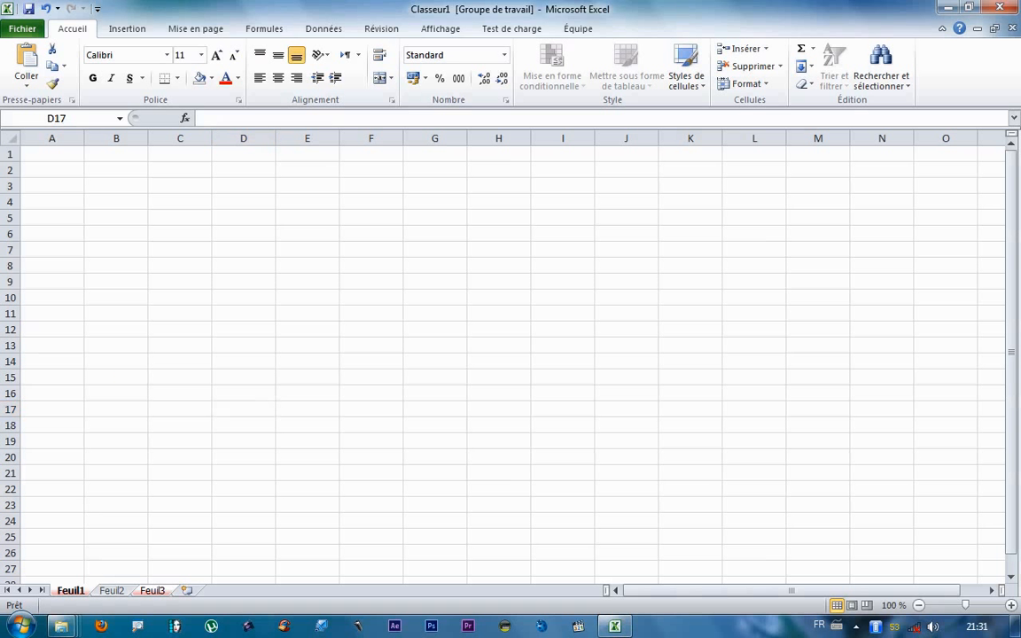
pyautogui.moveTo(141, 167)
pyautogui.mouseDown()
pyautogui.moveTo(112, 172)
pyautogui.moveTo(118, 339)
pyautogui.moveTo(142, 166)
pyautogui.mouseUp()
pyautogui.moveTo(86, 507); pyautogui.dragTo(58, 577)
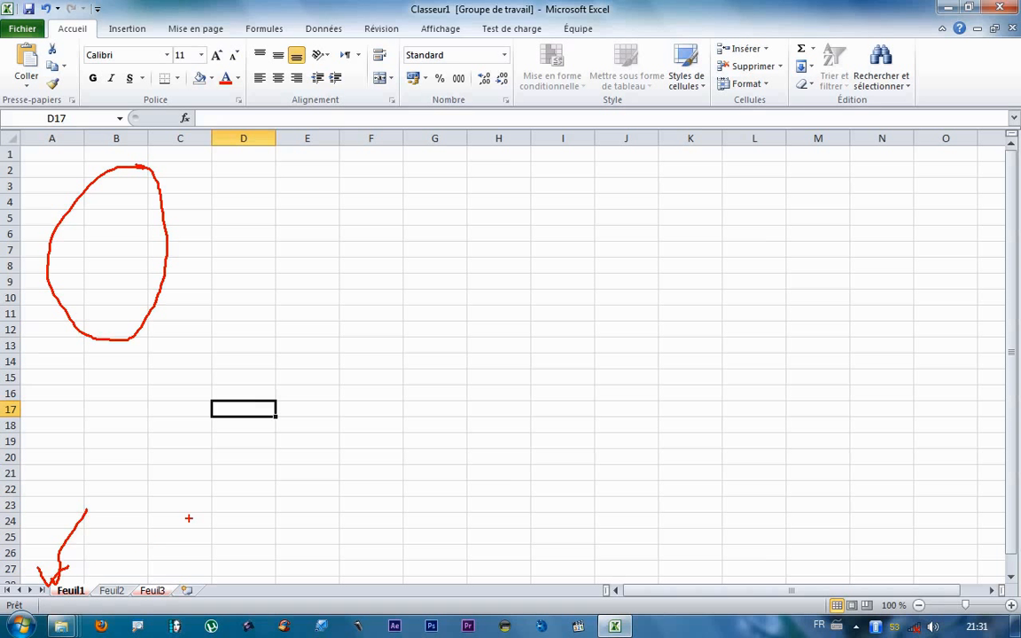
pyautogui.moveTo(188, 517); pyautogui.dragTo(165, 576)
pyautogui.press('Escape')
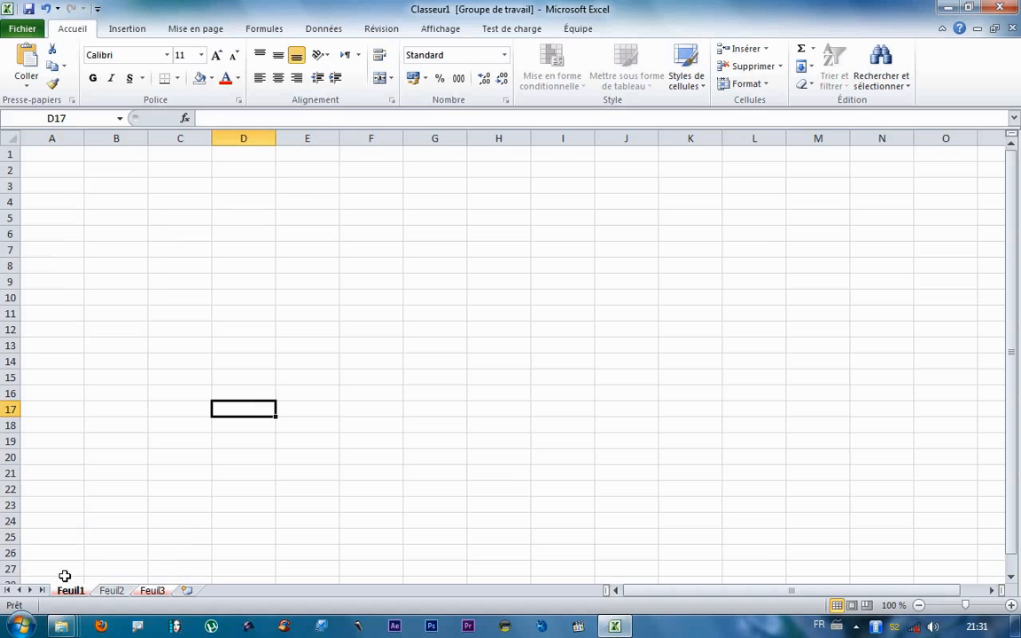
# Step: Ungroup the sheets, check Feuil3 for the cleared column B, and group Feuil1 with Feuil3 again from Feuil1
pyautogui.click(111, 590)
pyautogui.click(152, 590)
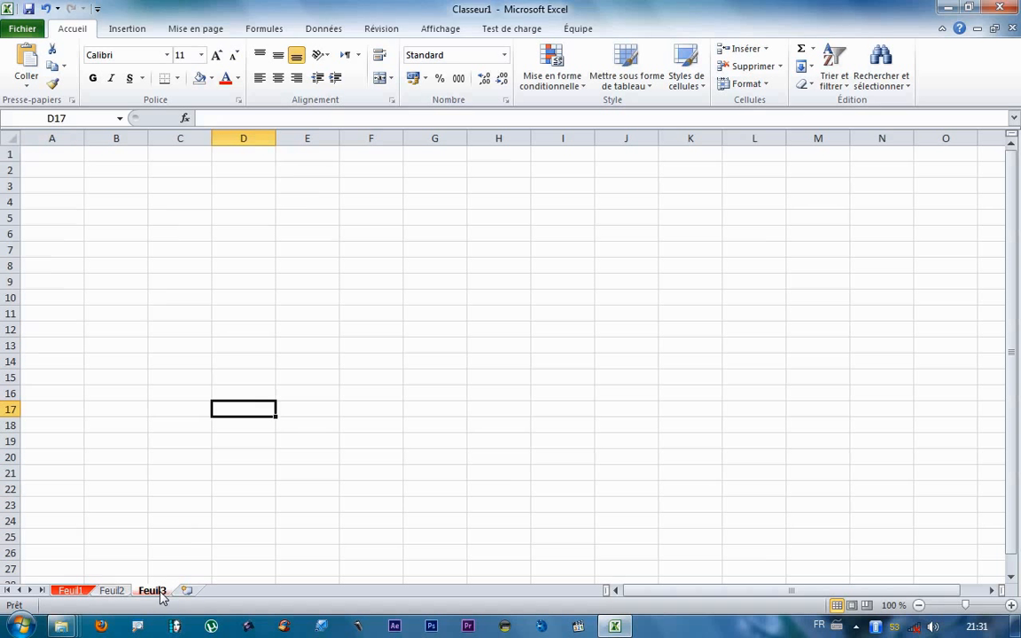
pyautogui.moveTo(96, 202); pyautogui.dragTo(178, 416)
pyautogui.click(70, 590)
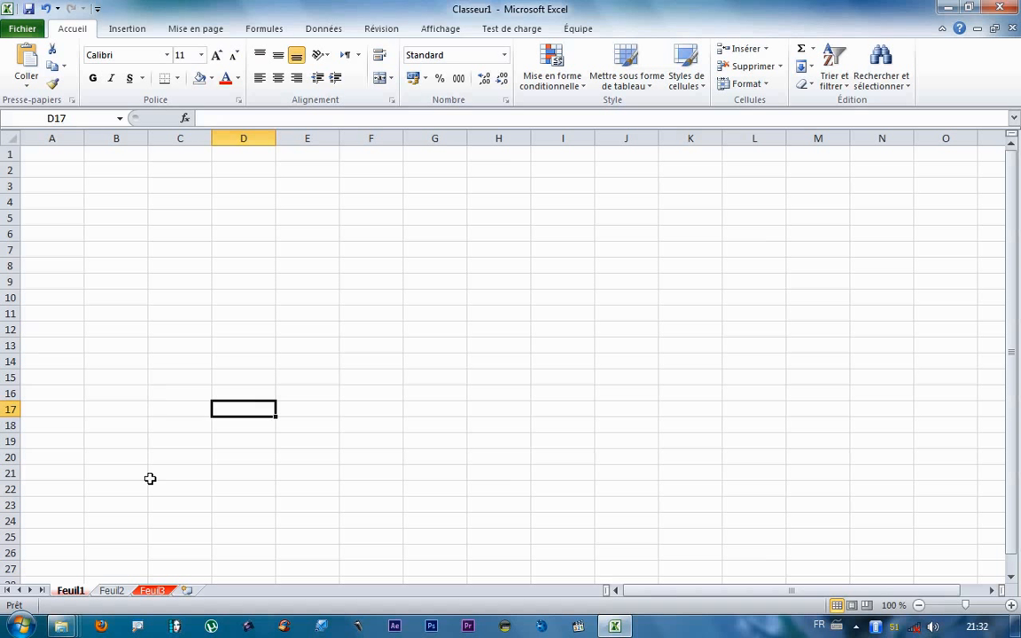
pyautogui.keyDown('shift'); pyautogui.click(152, 590); pyautogui.keyUp('shift')
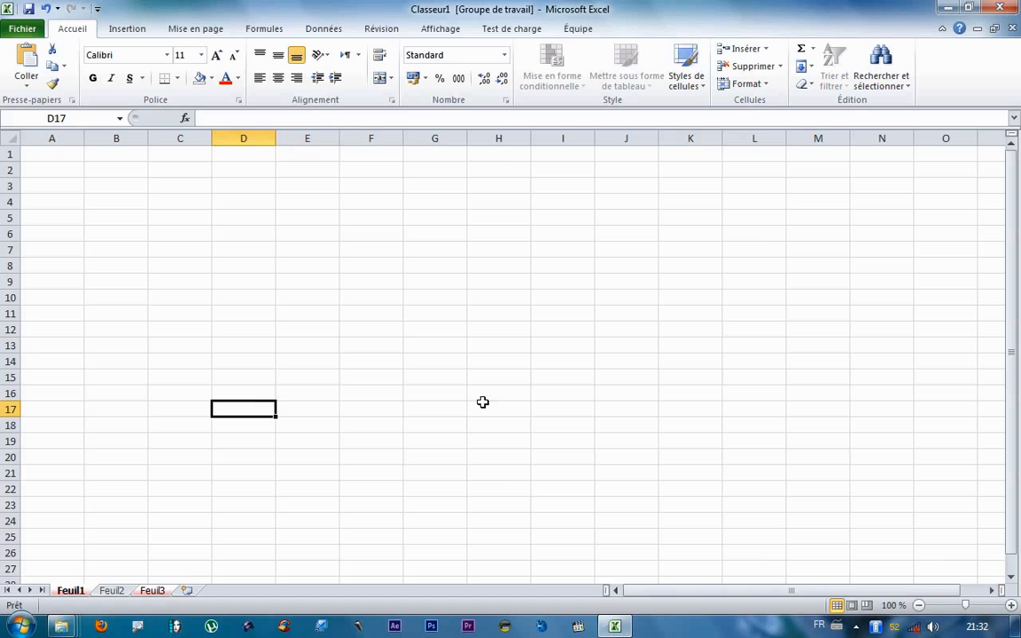
pyautogui.write('t')
pyautogui.press('BackSpace')
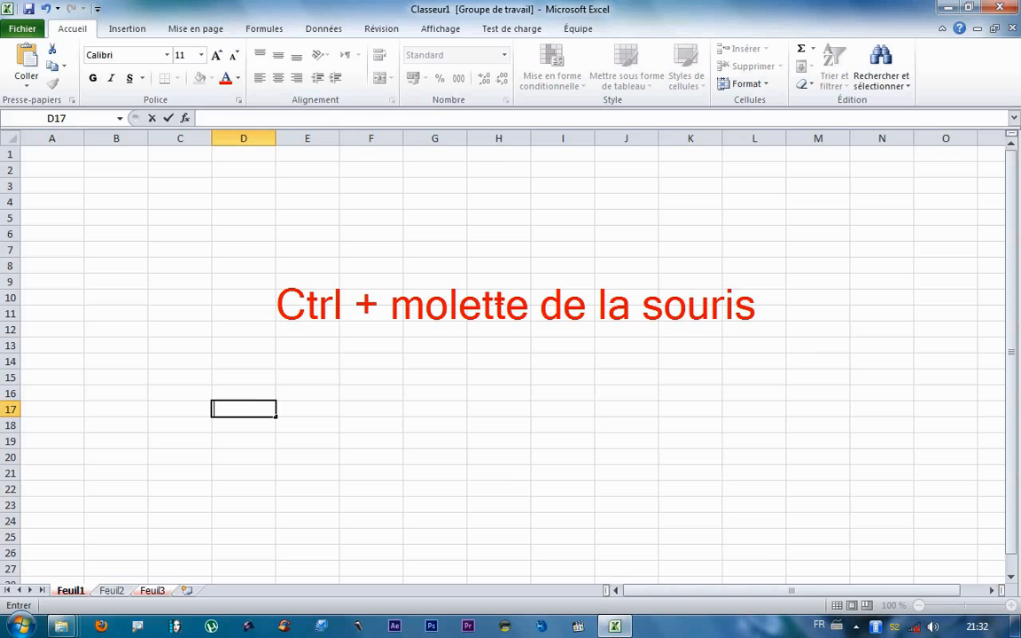
pyautogui.moveTo(340, 275)
pyautogui.mouseDown()
pyautogui.moveTo(239, 303)
pyautogui.moveTo(330, 337)
pyautogui.moveTo(355, 300)
pyautogui.mouseUp()
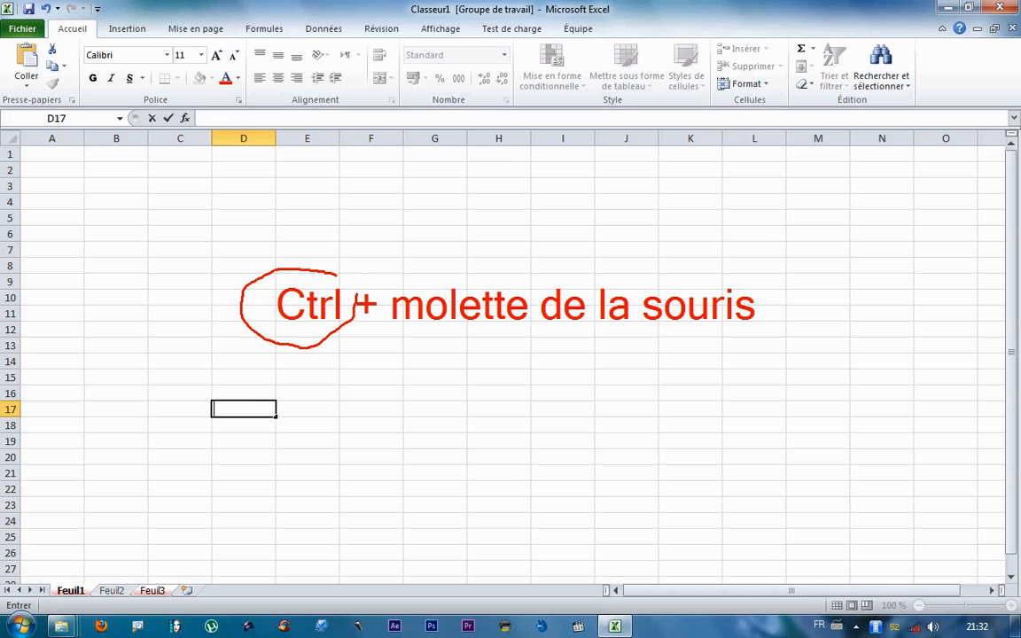
pyautogui.moveTo(832, 320); pyautogui.dragTo(840, 280)
pyautogui.moveTo(839, 339)
pyautogui.mouseDown()
pyautogui.moveTo(838, 391)
pyautogui.moveTo(902, 422)
pyautogui.moveTo(922, 572)
pyautogui.mouseUp()
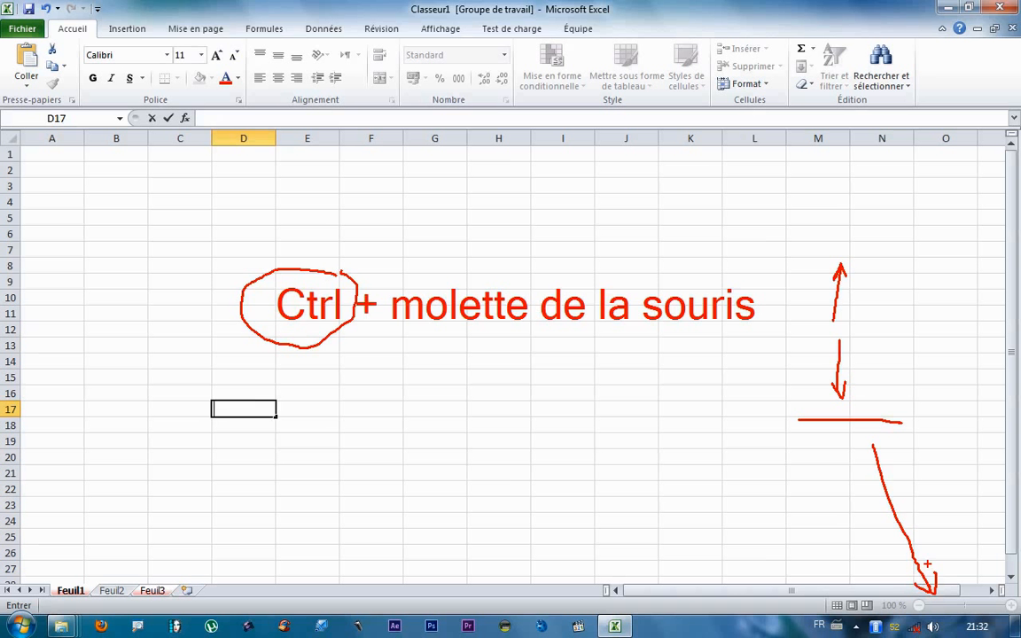
pyautogui.press('Escape')
# Step: Select cell D11 on the grouped sheets and set their zoom to 190%
pyautogui.click(259, 308)
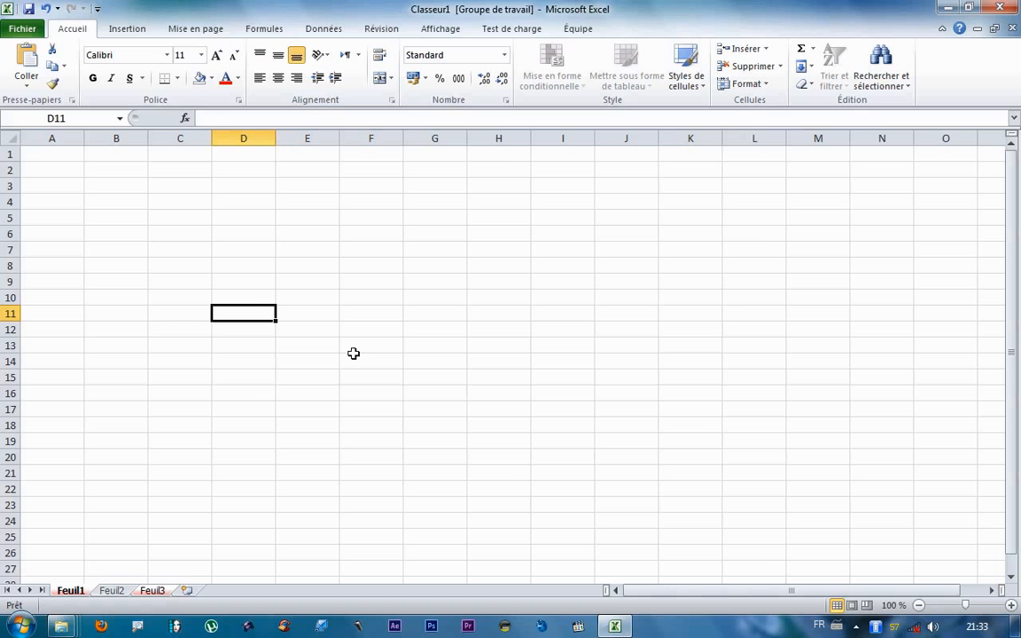
pyautogui.scroll(4, 354, 354)
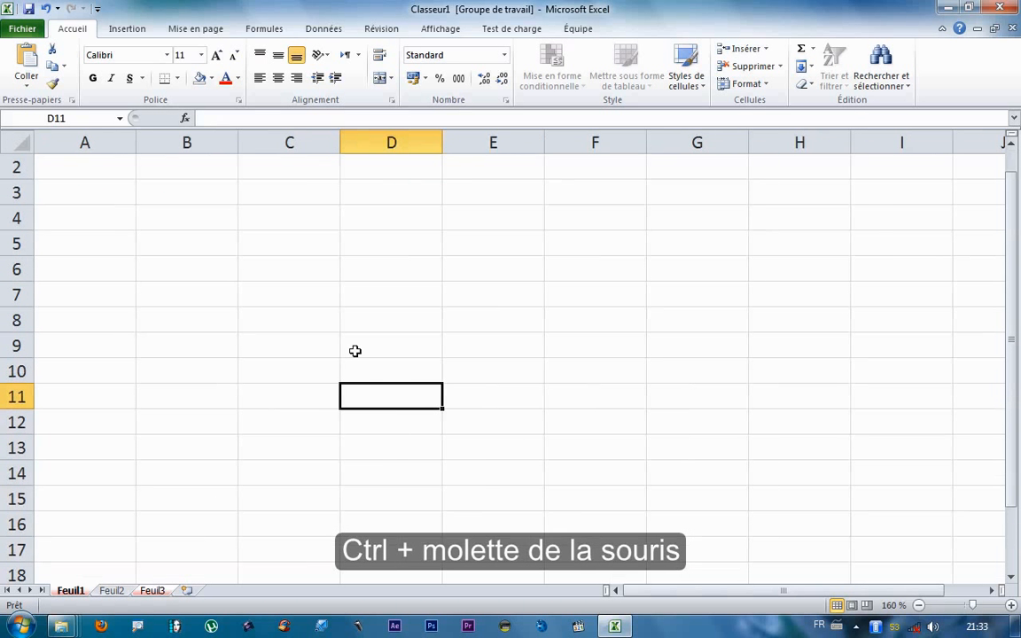
pyautogui.keyDown('ctrl'); pyautogui.scroll(1, 354, 351); pyautogui.keyUp('ctrl')
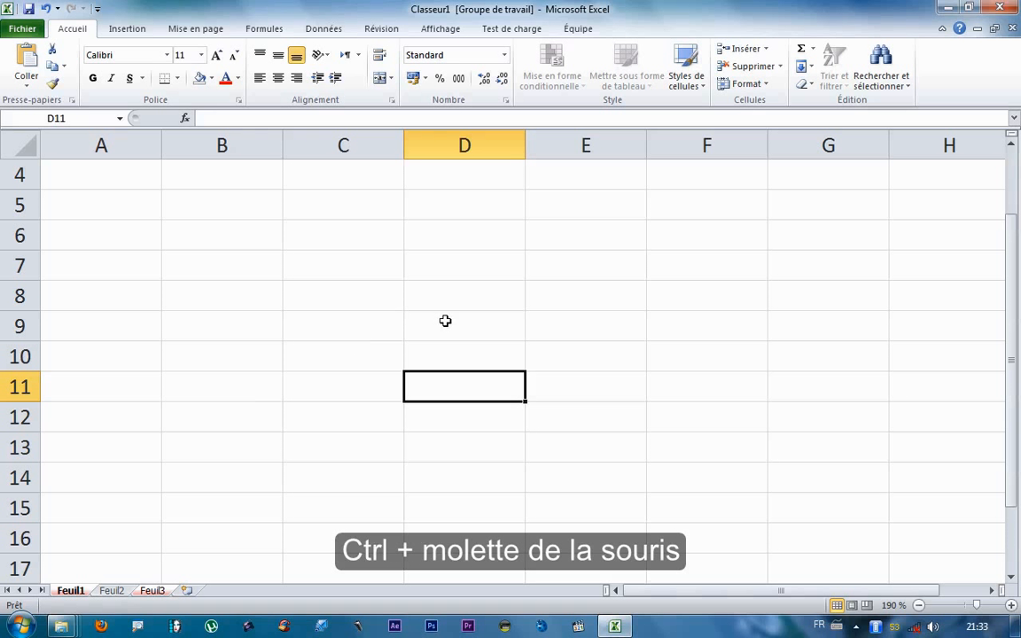
# Step: Ungroup the sheets by opening Feuil2, then compare the zoom of Feuil3 and Feuil1, ending on Feuil1
pyautogui.click(111, 590)
pyautogui.click(153, 590)
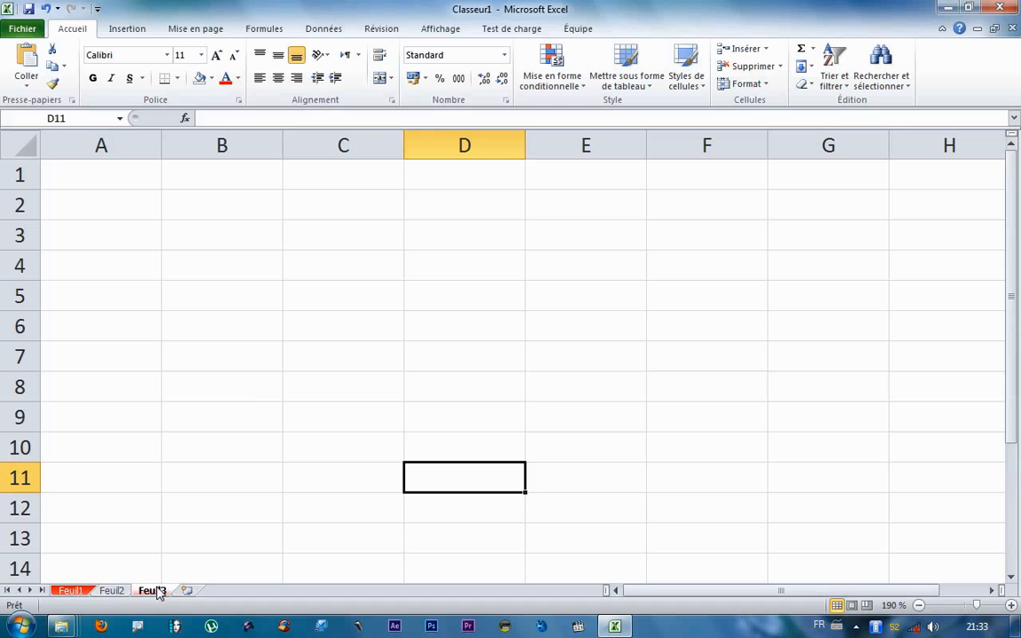
pyautogui.click(72, 591)
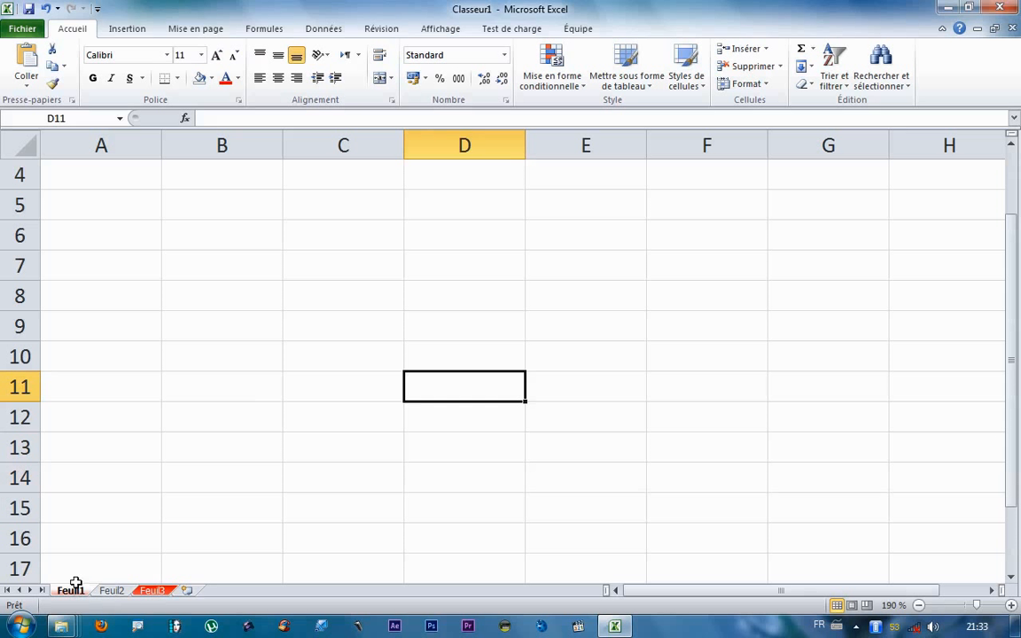
pyautogui.click(144, 591)
pyautogui.click(71, 591)
pyautogui.click(142, 592)
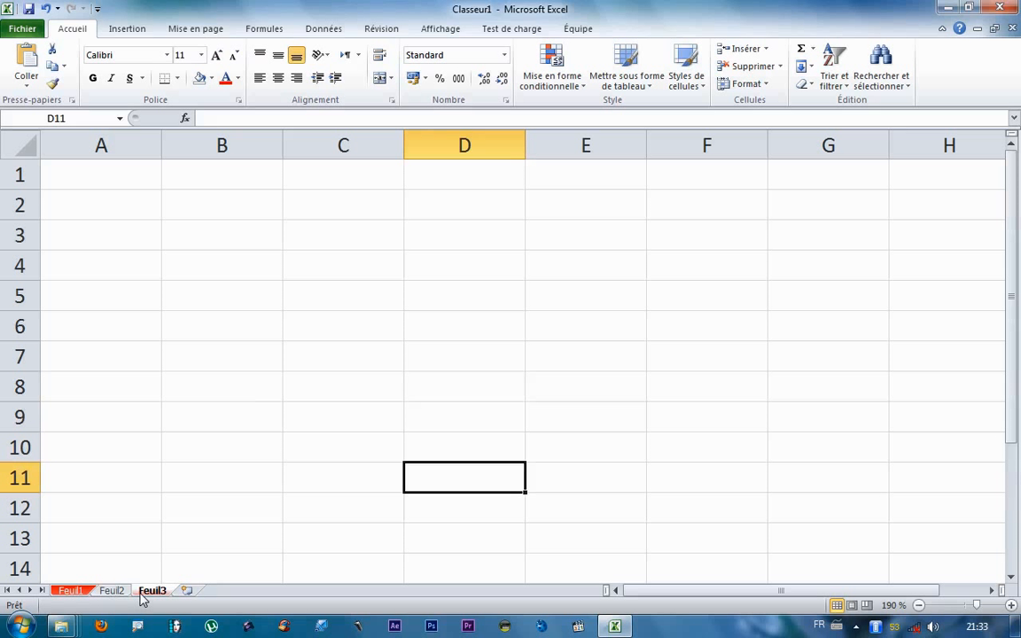
pyautogui.click(71, 591)
pyautogui.click(149, 594)
pyautogui.click(73, 591)
# Step: Enter "texte texte texte texte" in cell B7 of Feuil1
pyautogui.click(269, 359)
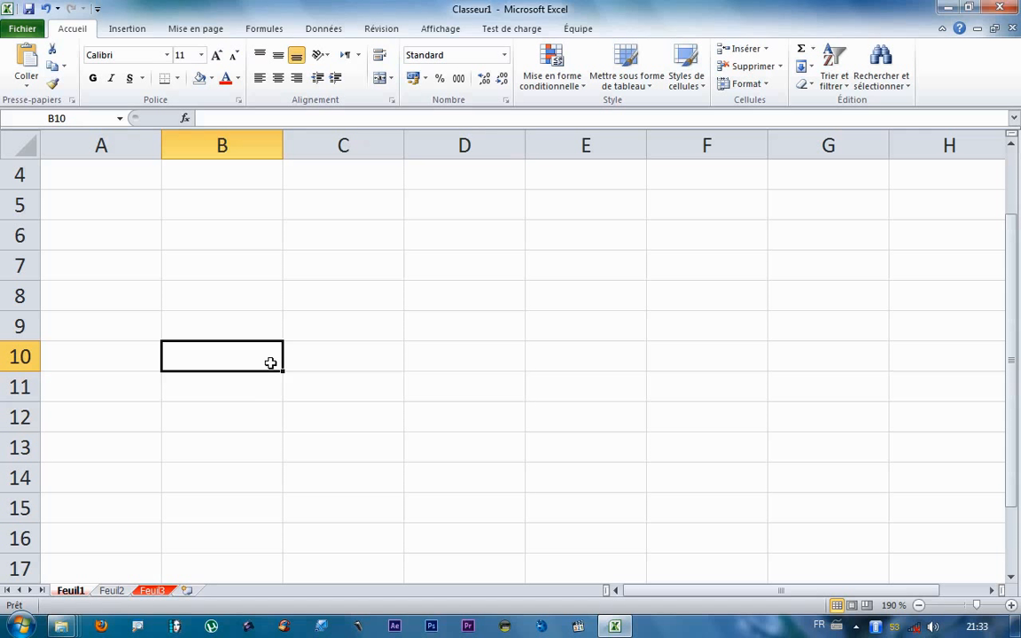
pyautogui.click(276, 268)
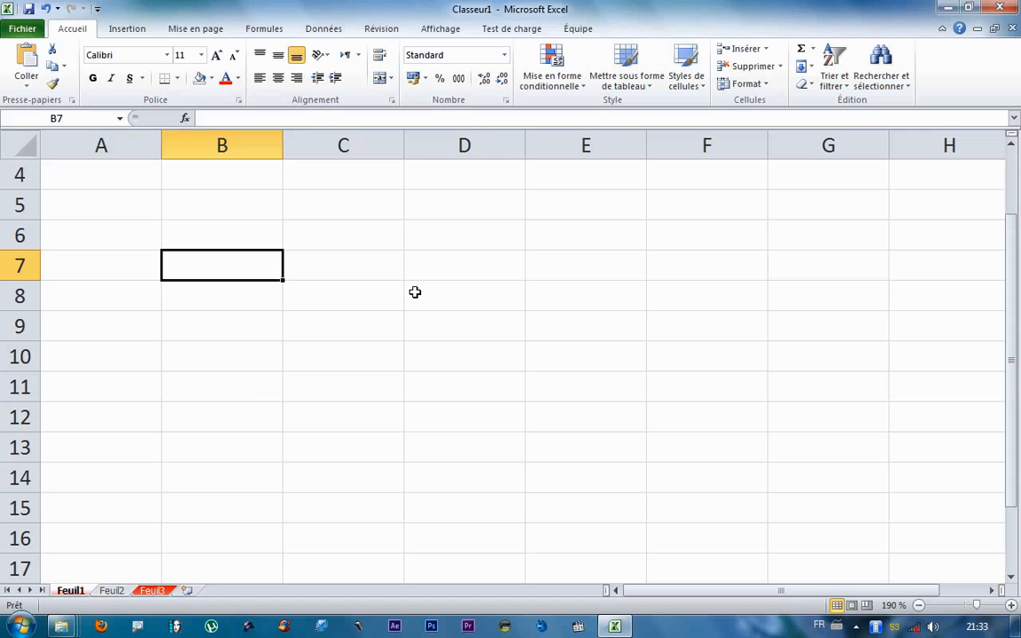
pyautogui.write('texte te')
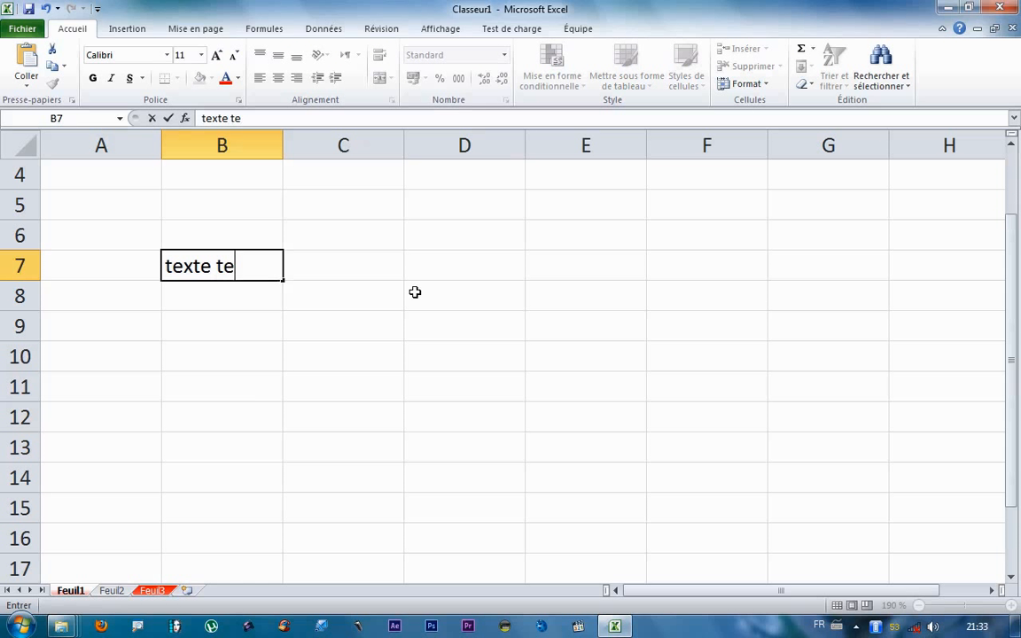
pyautogui.write('xte texte')
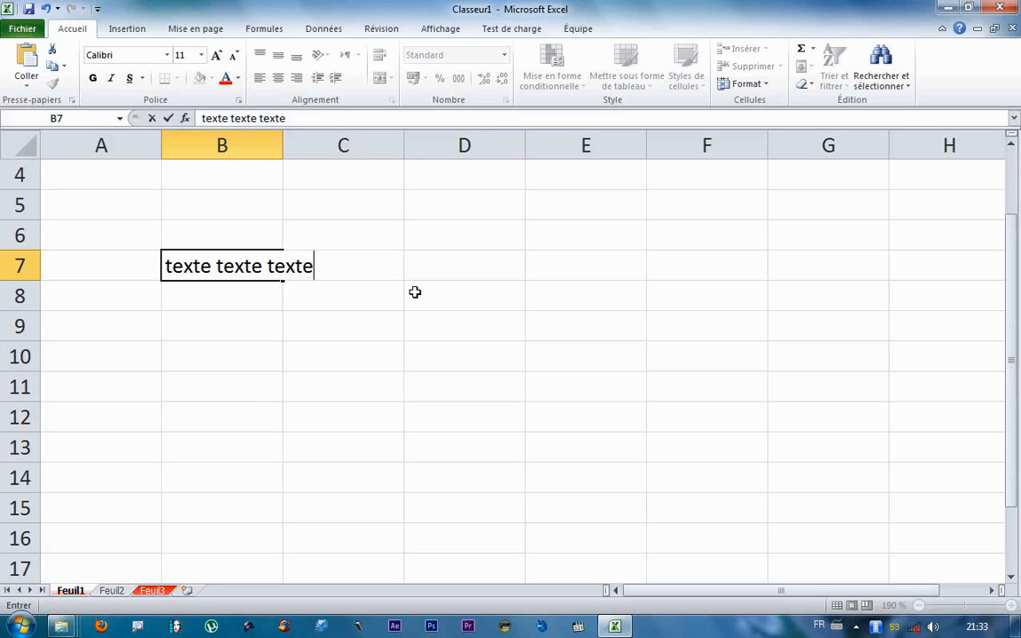
pyautogui.write(' texte')
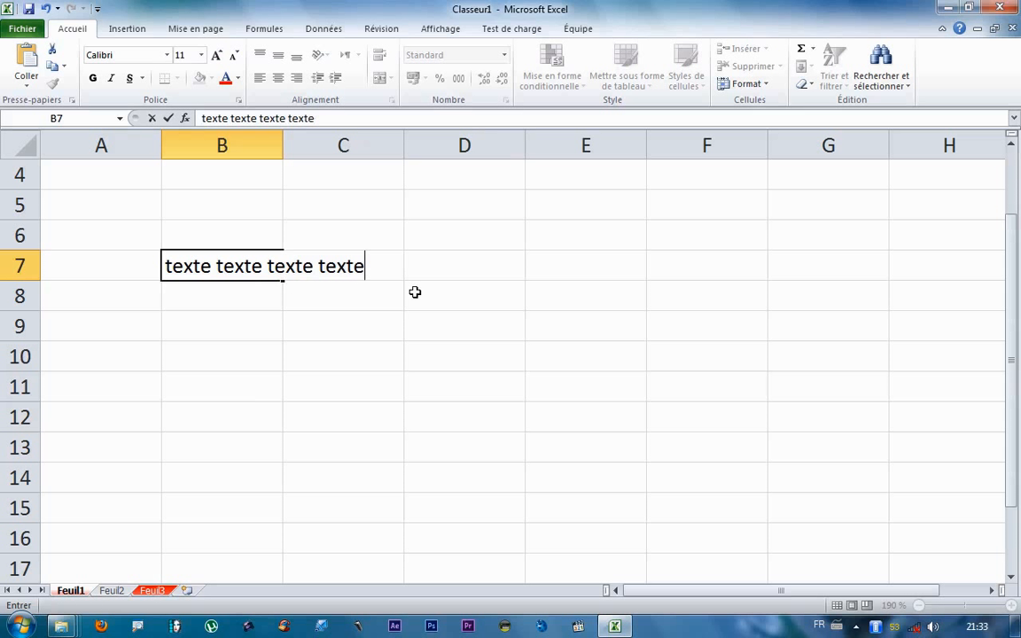
pyautogui.press('Return')
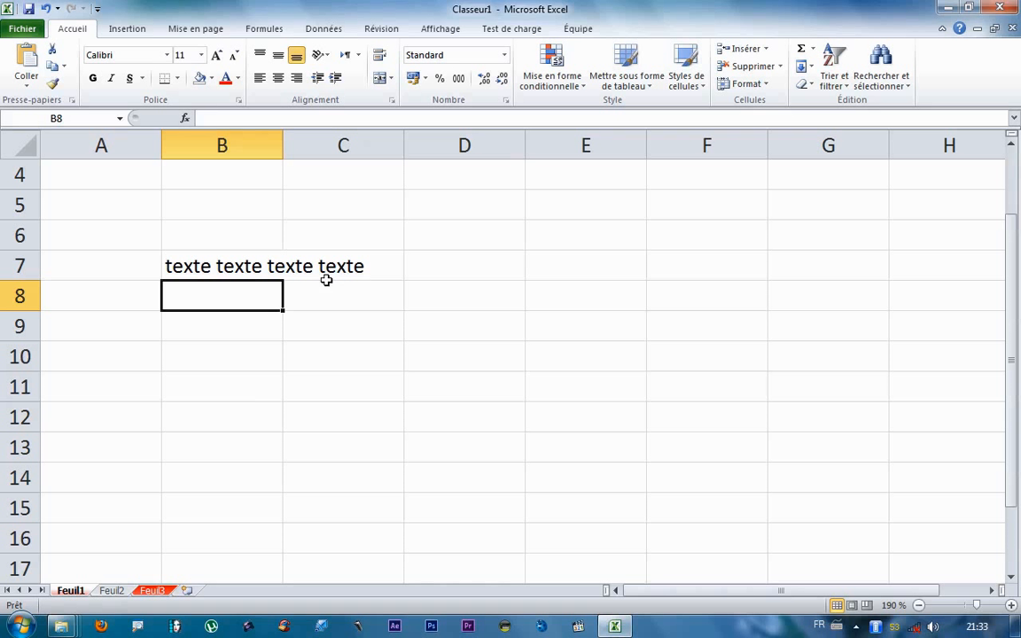
# Step: Start an entry in cell B10 with the text "texte texte", leaving it in edit mode
pyautogui.click(330, 335)
pyautogui.click(262, 351)
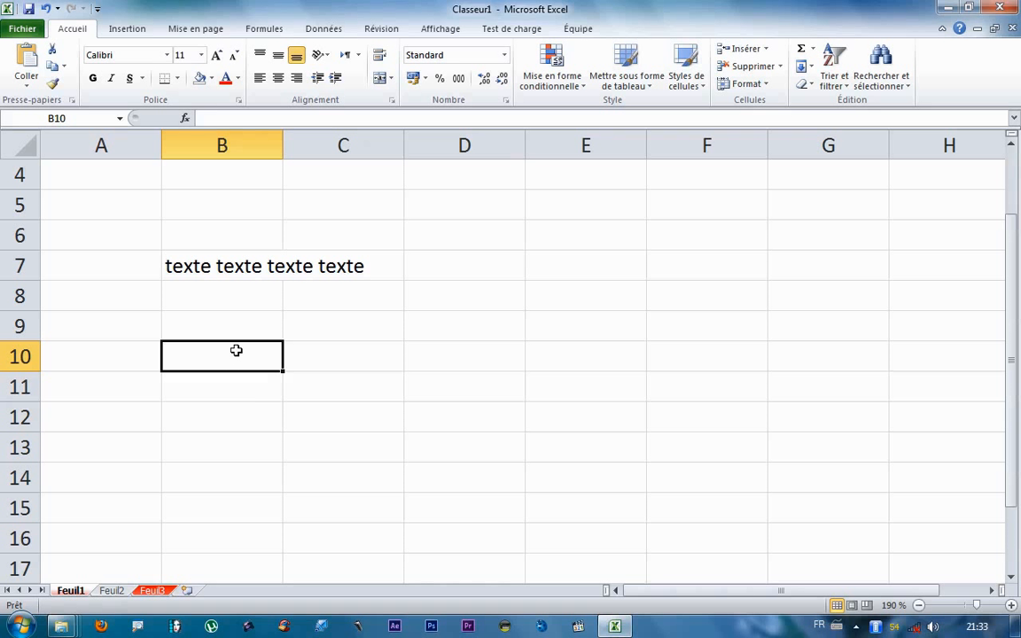
pyautogui.write('texte ')
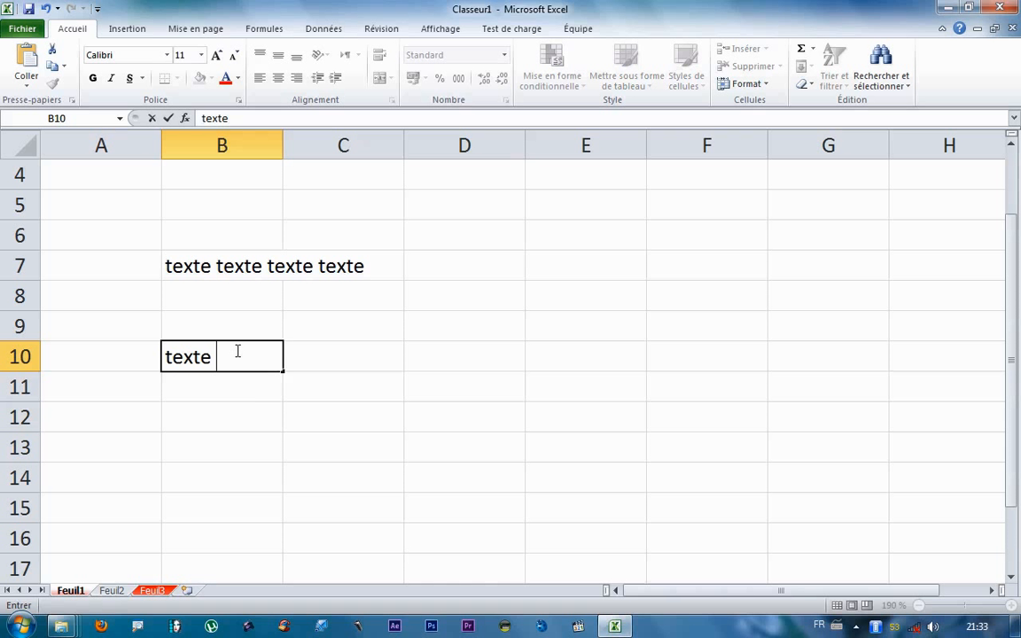
pyautogui.write('texte')
pyautogui.moveTo(288, 355)
pyautogui.mouseDown()
pyautogui.moveTo(330, 302)
pyautogui.moveTo(264, 160)
pyautogui.mouseUp()
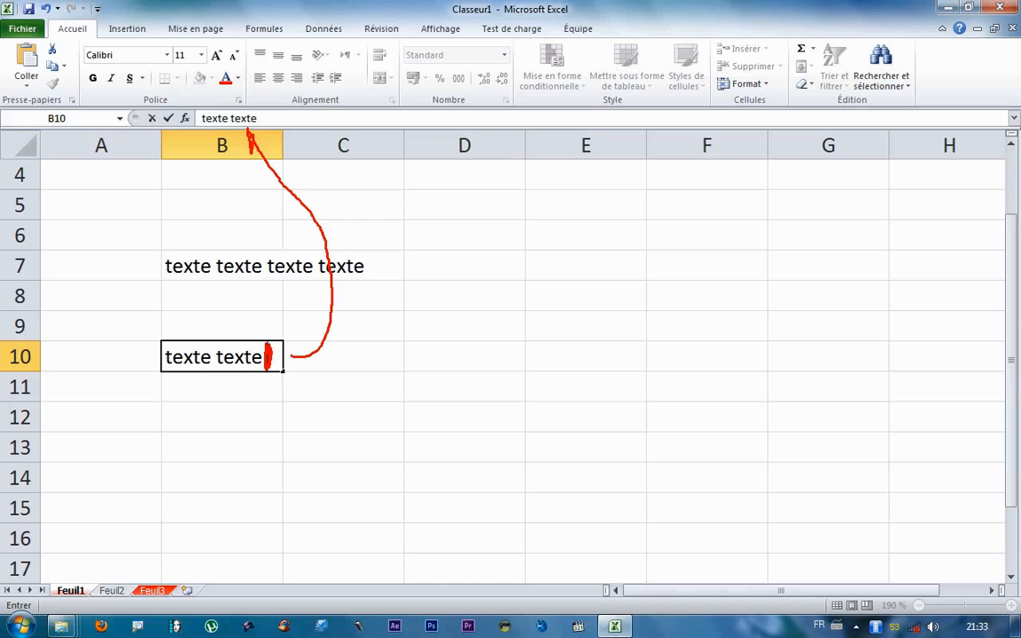
pyautogui.moveTo(184, 107); pyautogui.dragTo(284, 128)
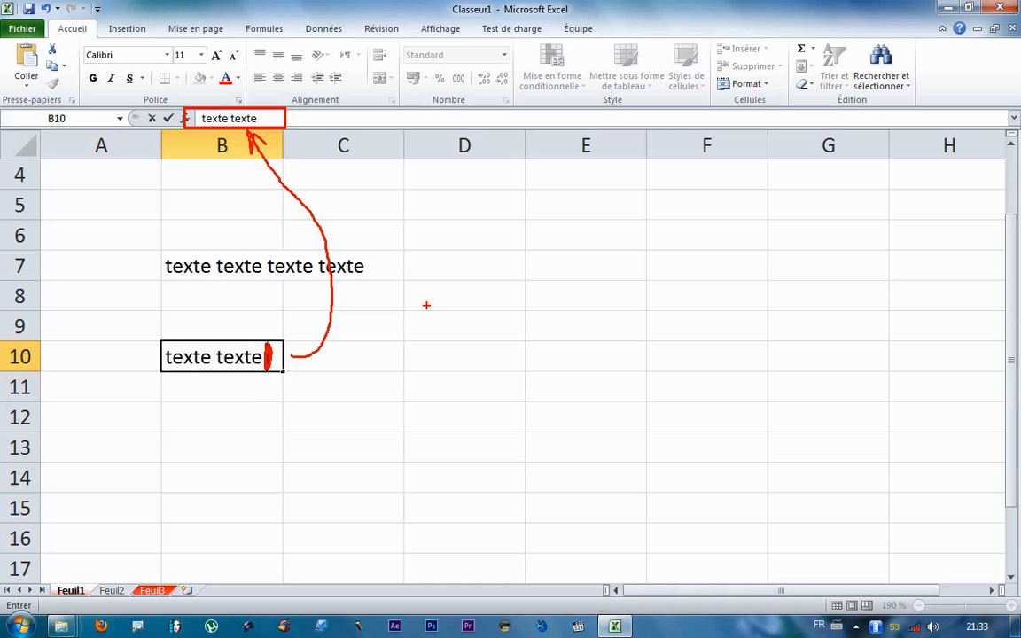
pyautogui.press('Escape')
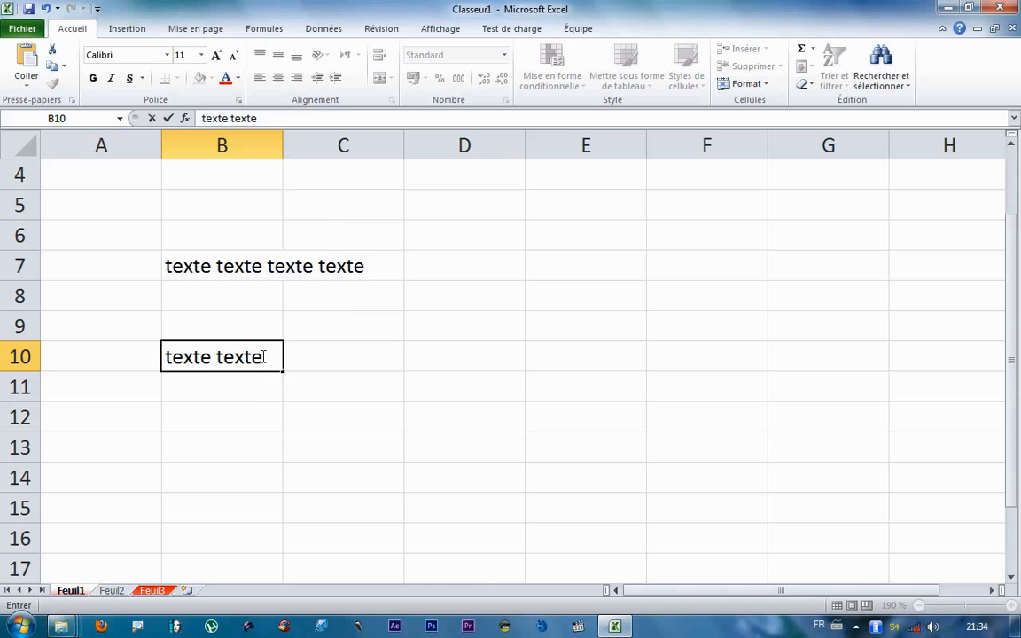
# Step: Extend the B10 entry with two more "texte" words in the formula bar and a fifth directly in the cell
pyautogui.click(275, 118)
pyautogui.write('texte')
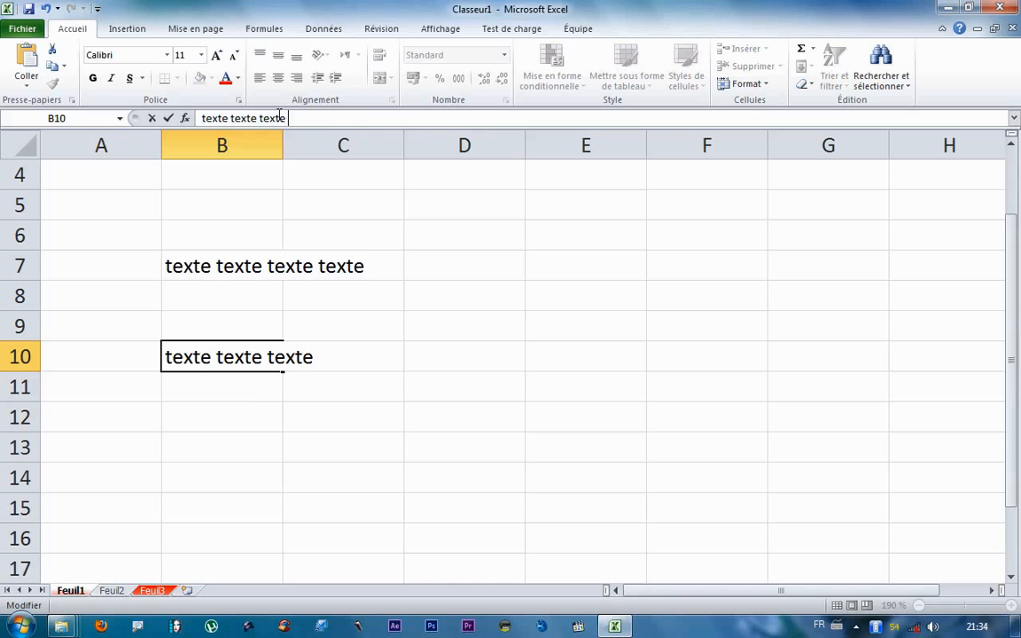
pyautogui.write(' texte')
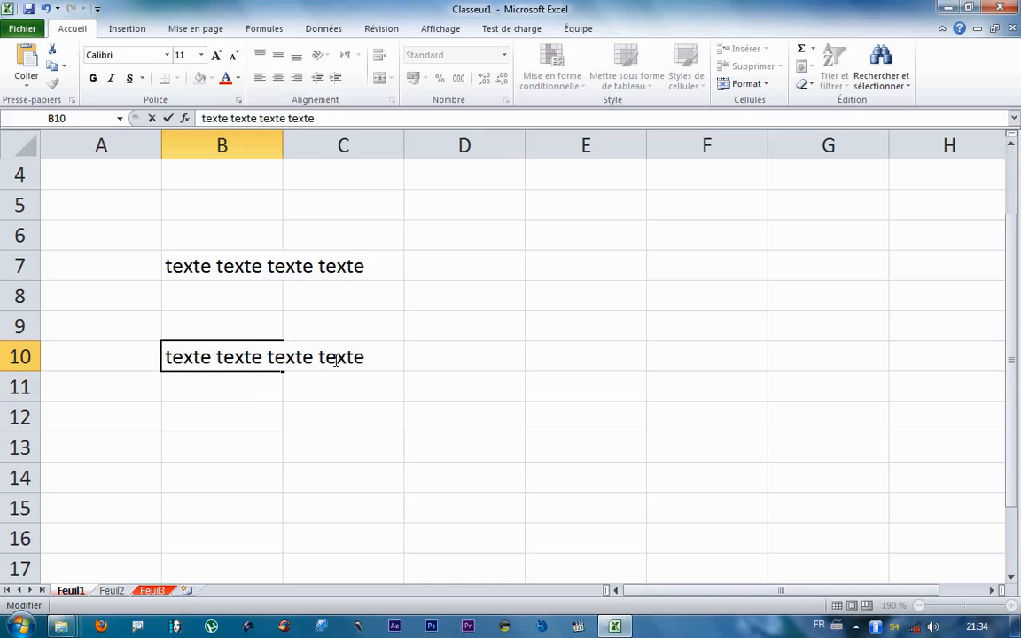
pyautogui.click(370, 357)
pyautogui.write('texte')
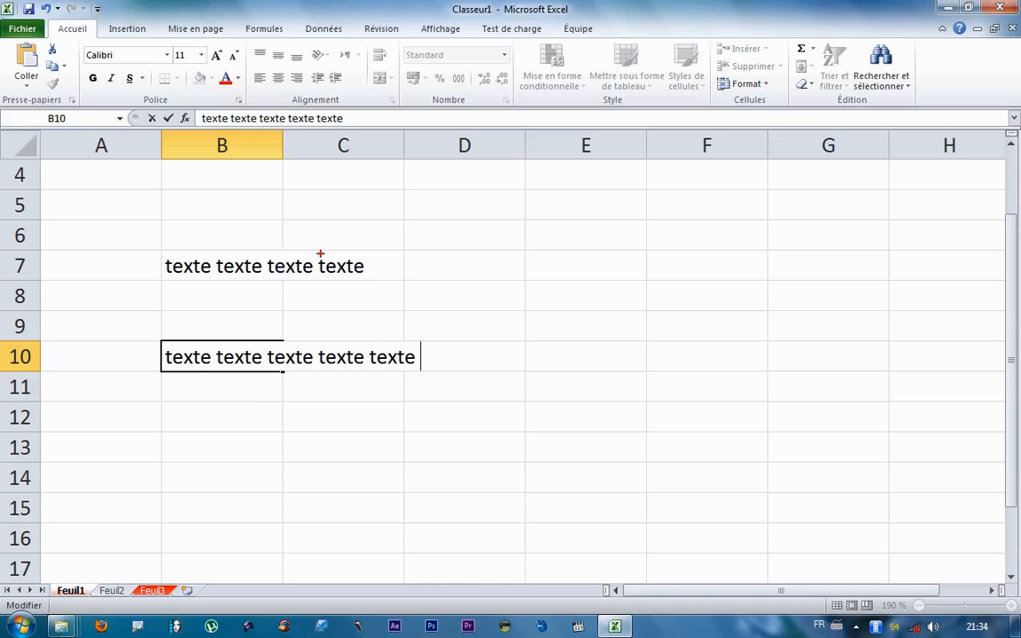
pyautogui.moveTo(200, 104)
pyautogui.mouseDown()
pyautogui.moveTo(282, 130)
pyautogui.moveTo(370, 132)
pyautogui.mouseUp()
pyautogui.click(269, 359)
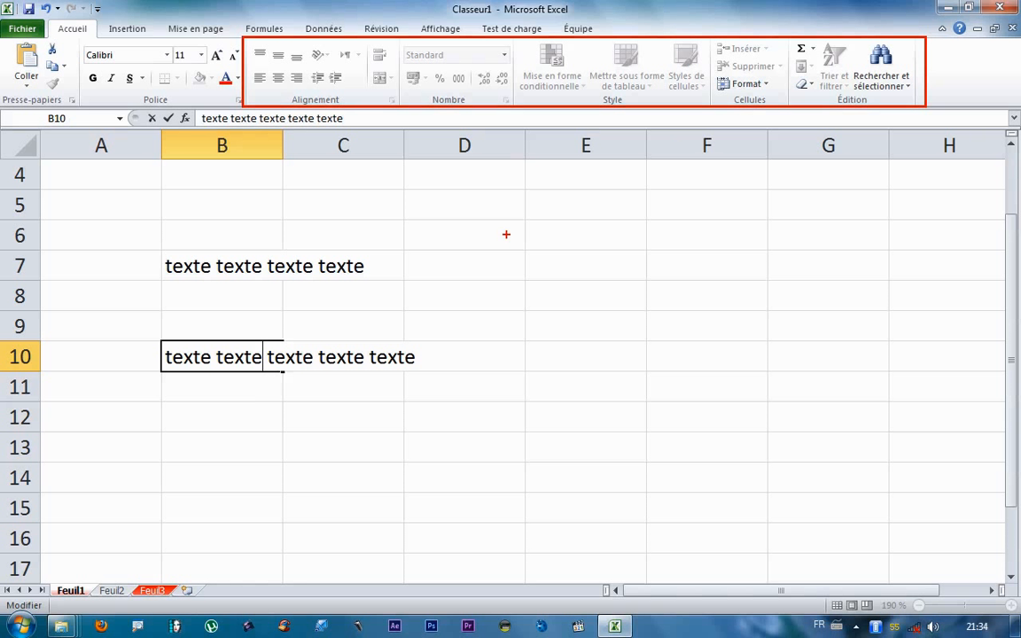
pyautogui.moveTo(428, 295); pyautogui.dragTo(523, 103)
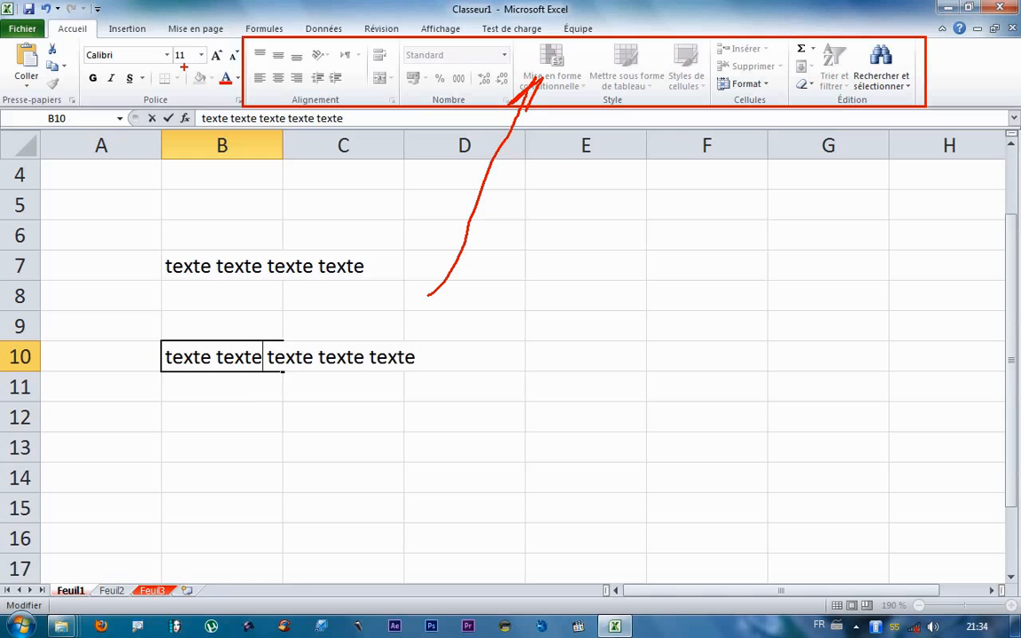
pyautogui.moveTo(183, 67); pyautogui.dragTo(211, 90)
pyautogui.moveTo(35, 71); pyautogui.dragTo(89, 101)
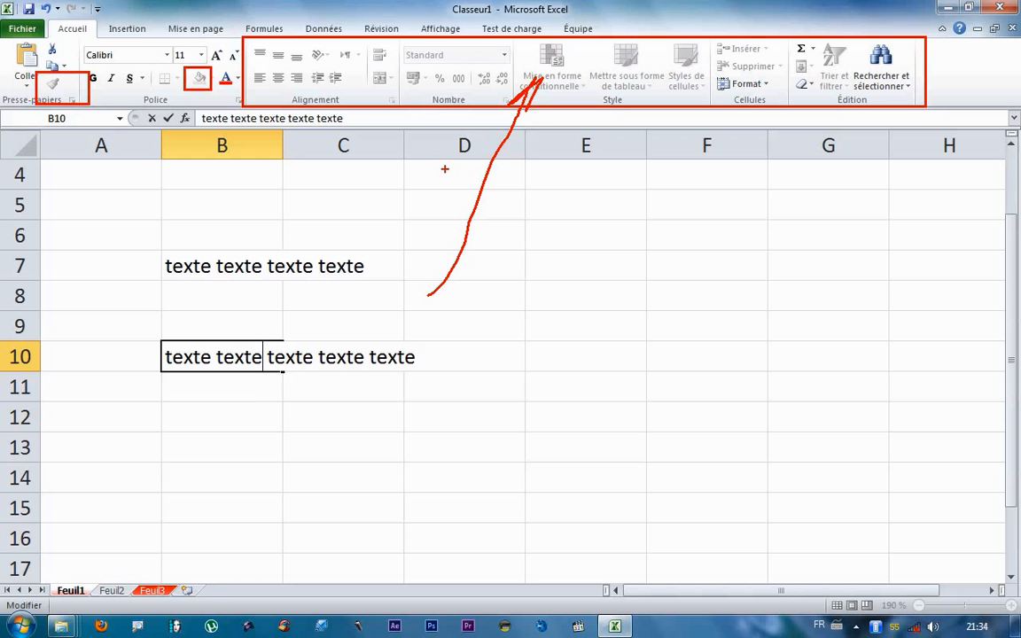
pyautogui.press('Escape')
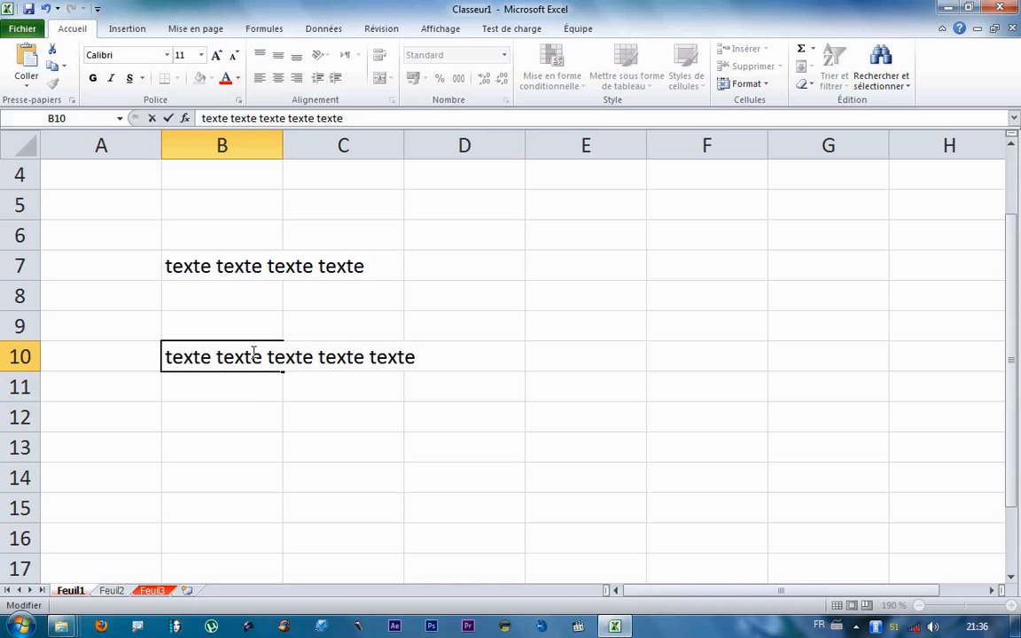
# Step: Commit the B10 entry by selecting cell B13, then reopen B10 for in-cell editing
pyautogui.click(261, 449)
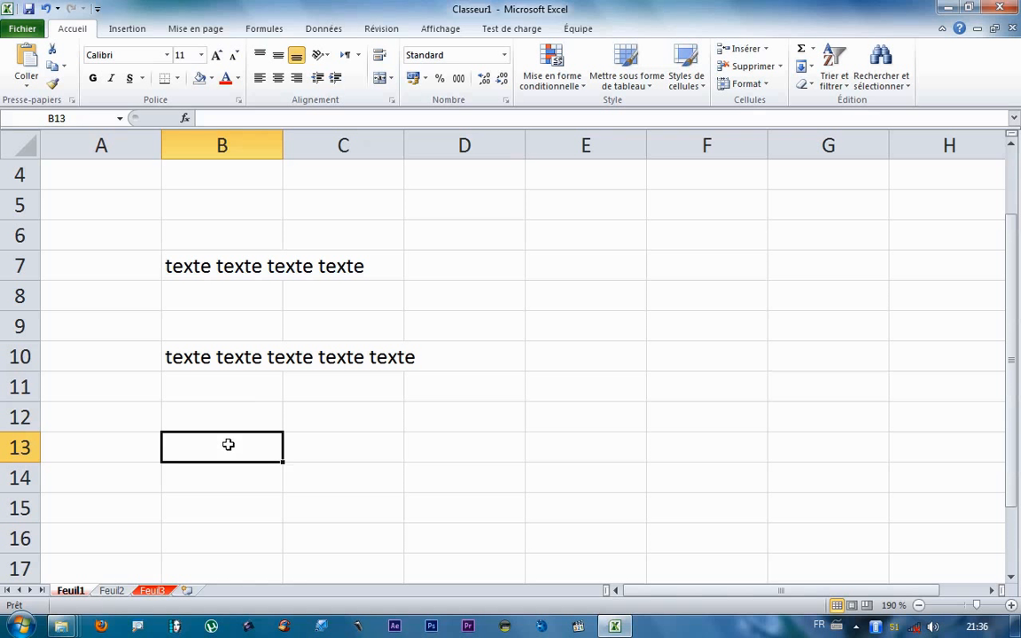
pyautogui.click(236, 351)
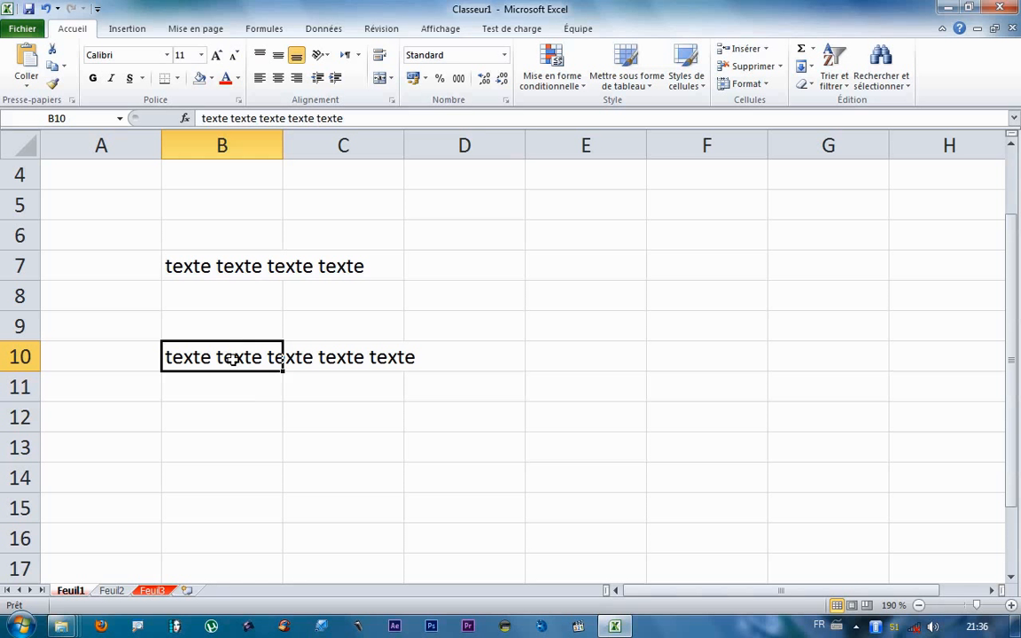
pyautogui.doubleClick(232, 358)
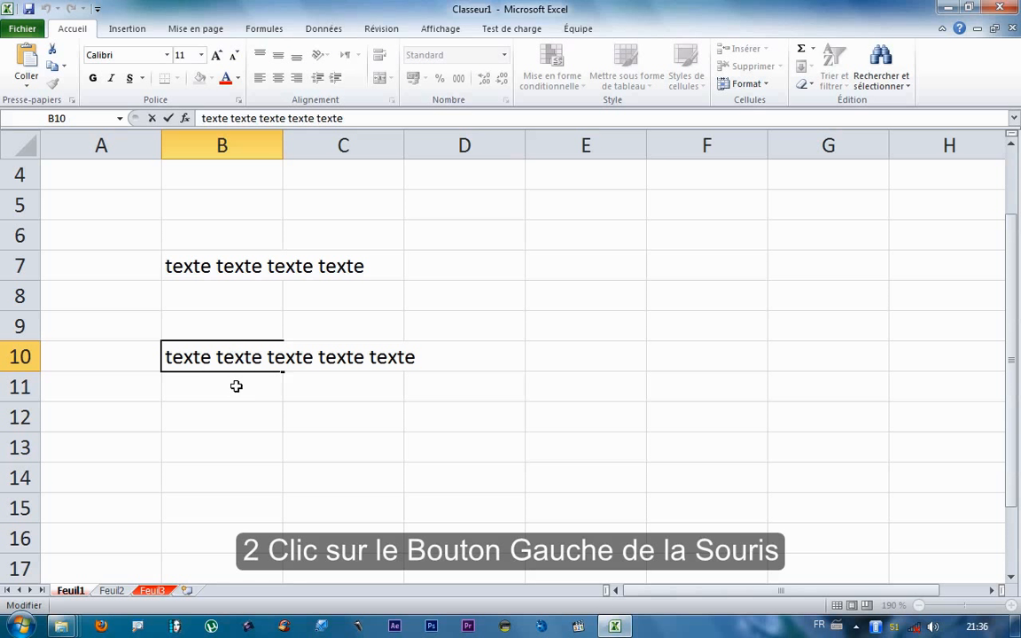
# Step: Close in-cell editing of B10, reopen its entry in the formula bar, and leave it by selecting cell B12
pyautogui.click(236, 386)
pyautogui.click(237, 358)
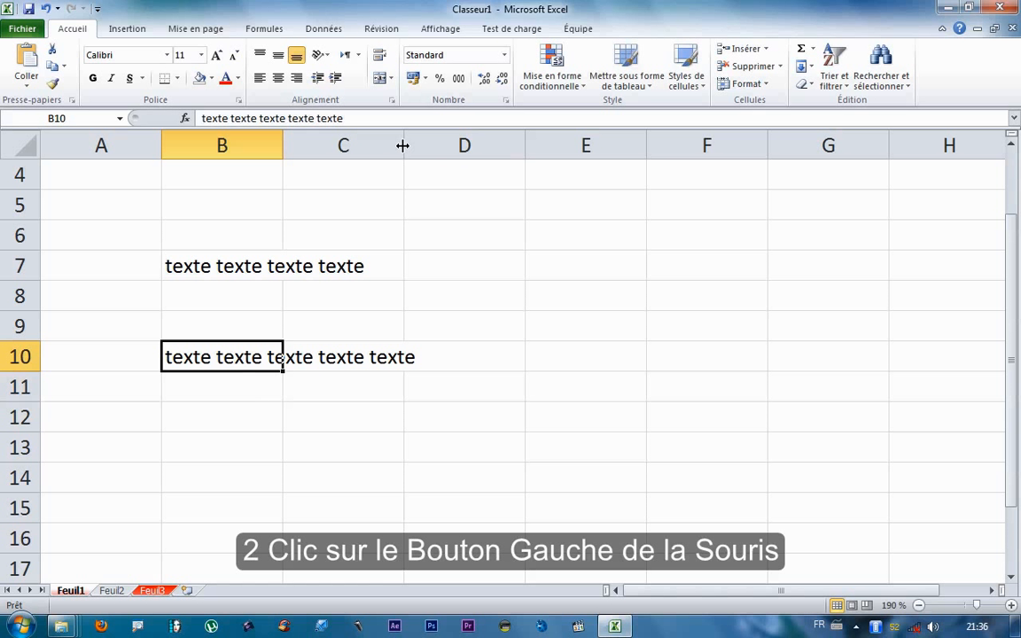
pyautogui.click(351, 118)
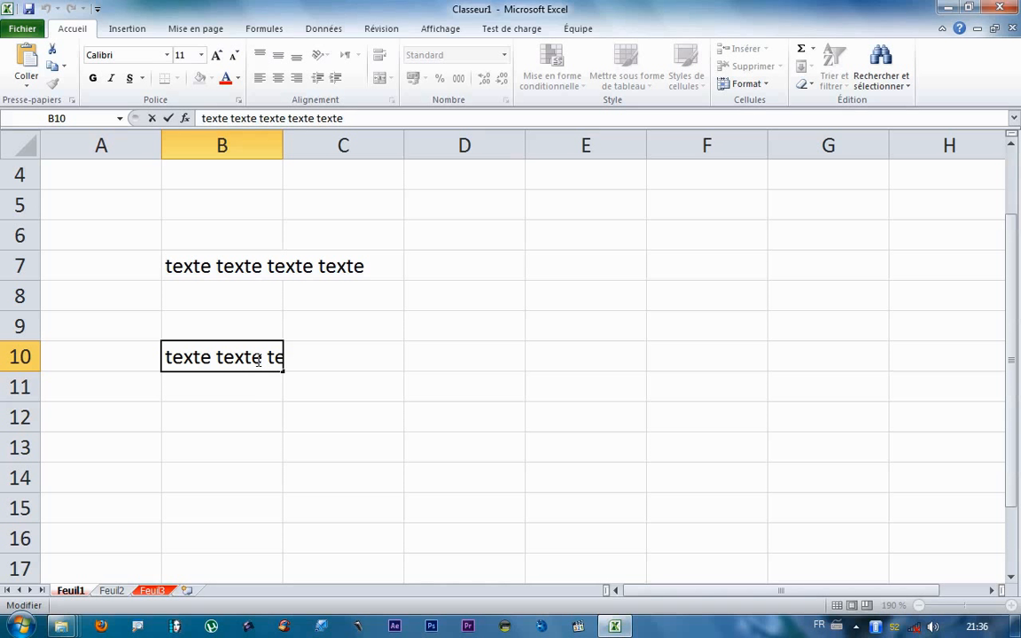
pyautogui.click(241, 419)
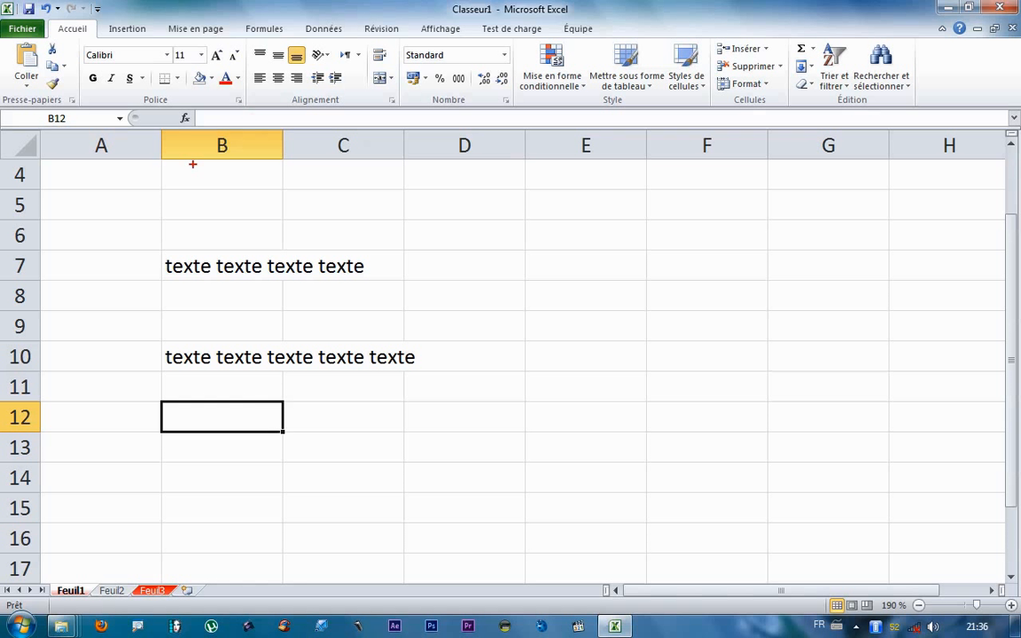
pyautogui.moveTo(166, 149); pyautogui.dragTo(150, 494)
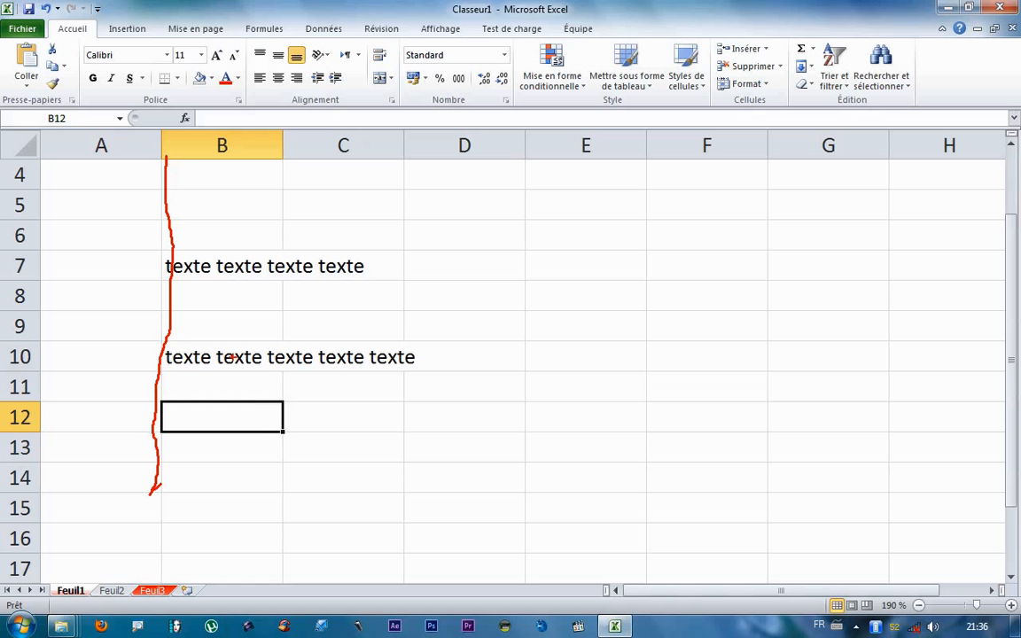
pyautogui.moveTo(283, 168); pyautogui.dragTo(282, 435)
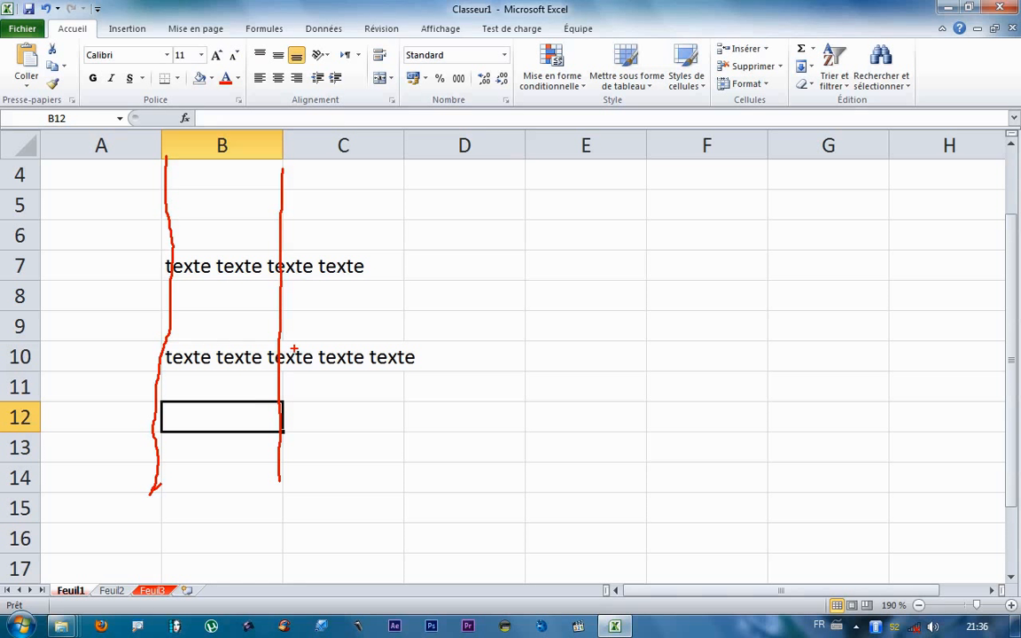
pyautogui.press('Escape')
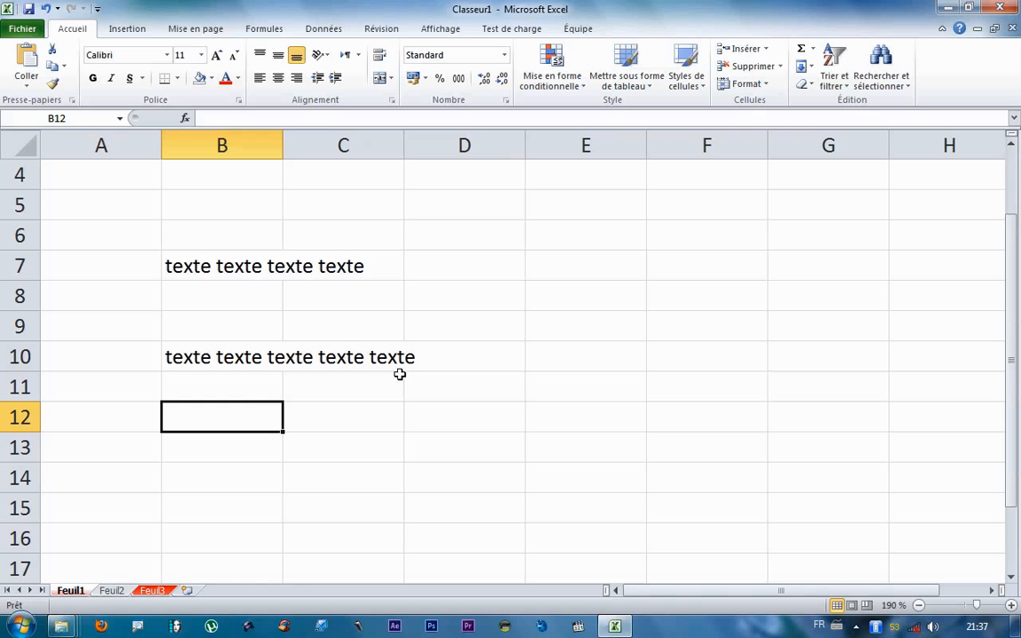
# Step: Enter "nouveau texte" in cell C10, beside the overflowing B10 text
pyautogui.click(337, 356)
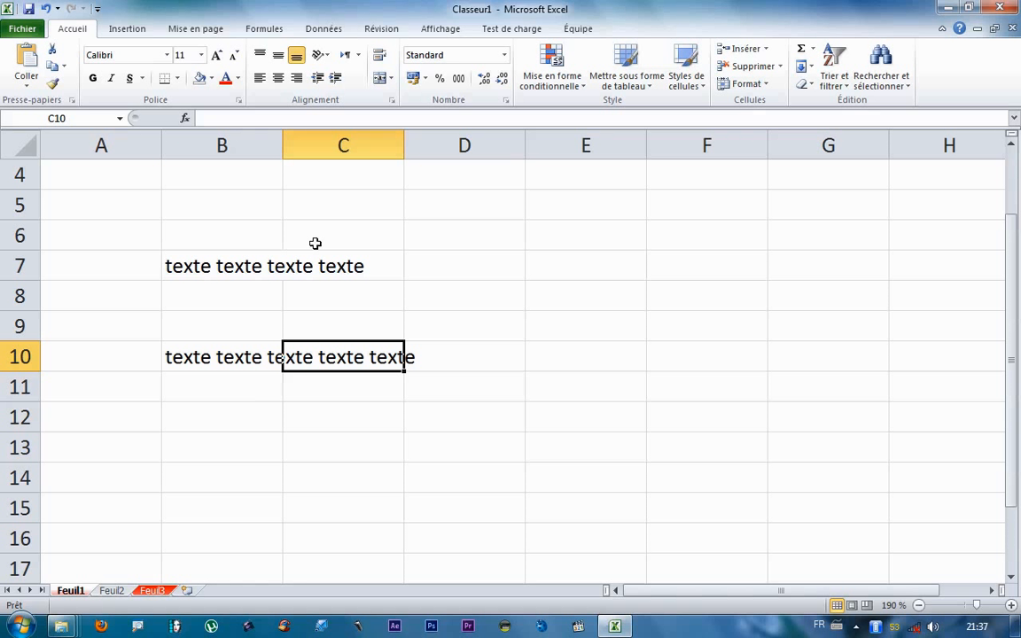
pyautogui.write('nouv')
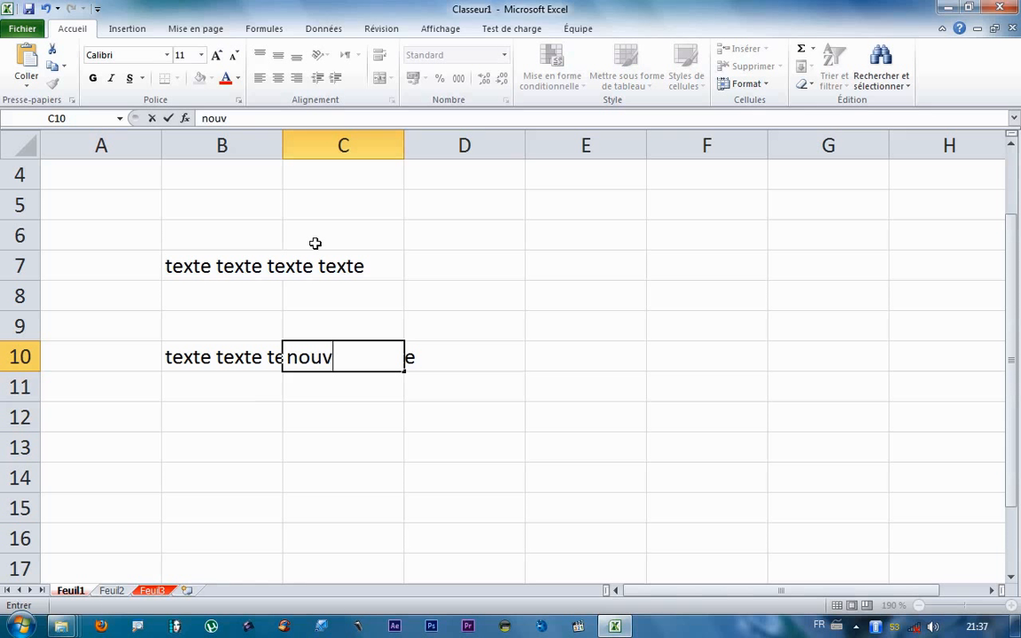
pyautogui.write('eau texte')
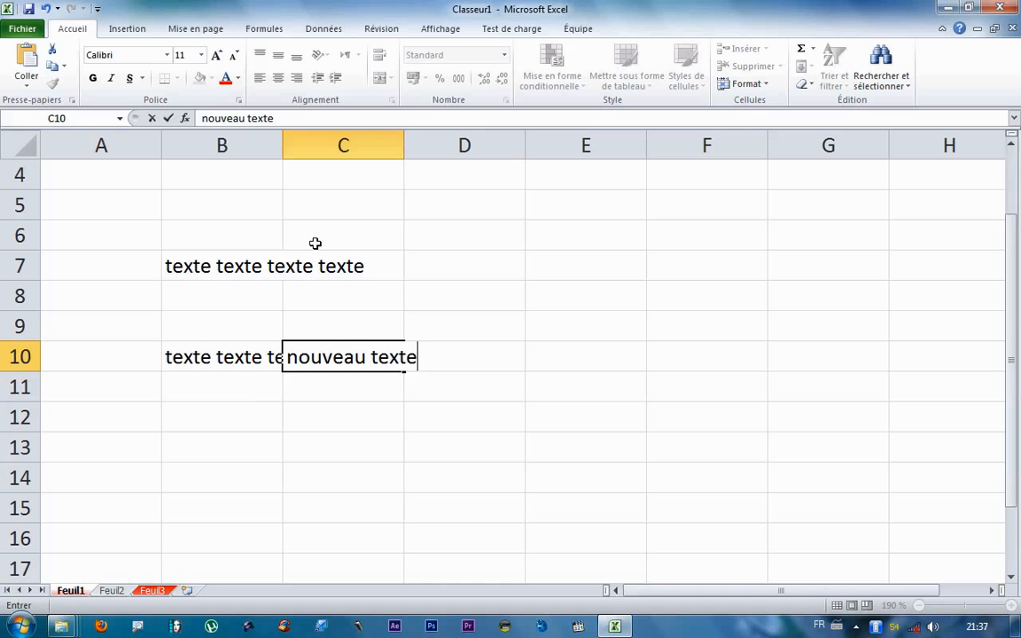
pyautogui.press('Return')
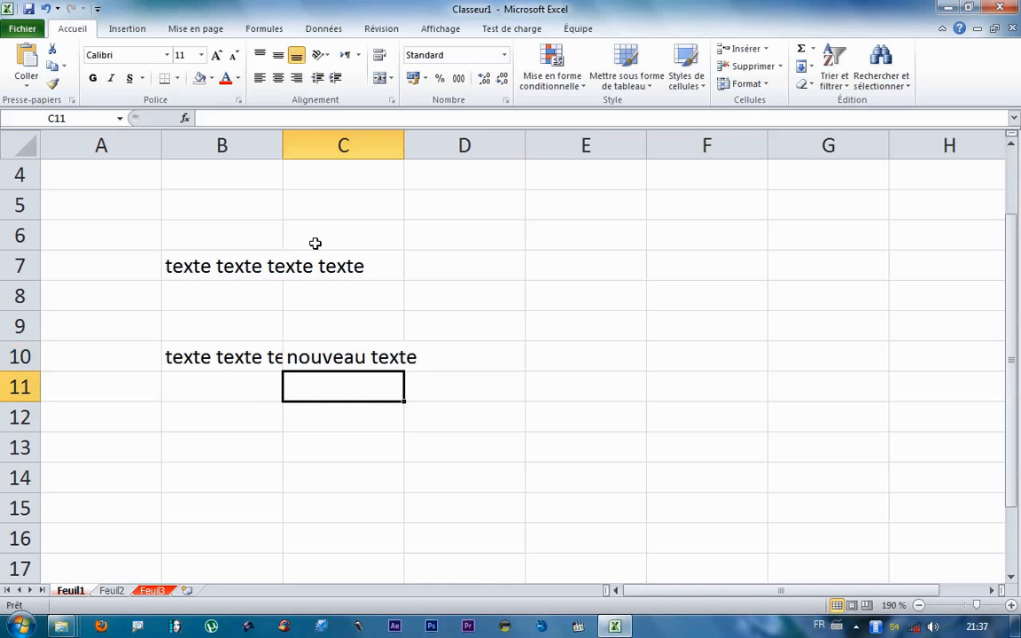
# Step: Compare the full contents of cells B10 and C10 by selecting them alternately, ending on cell B12
pyautogui.click(364, 455)
pyautogui.click(241, 357)
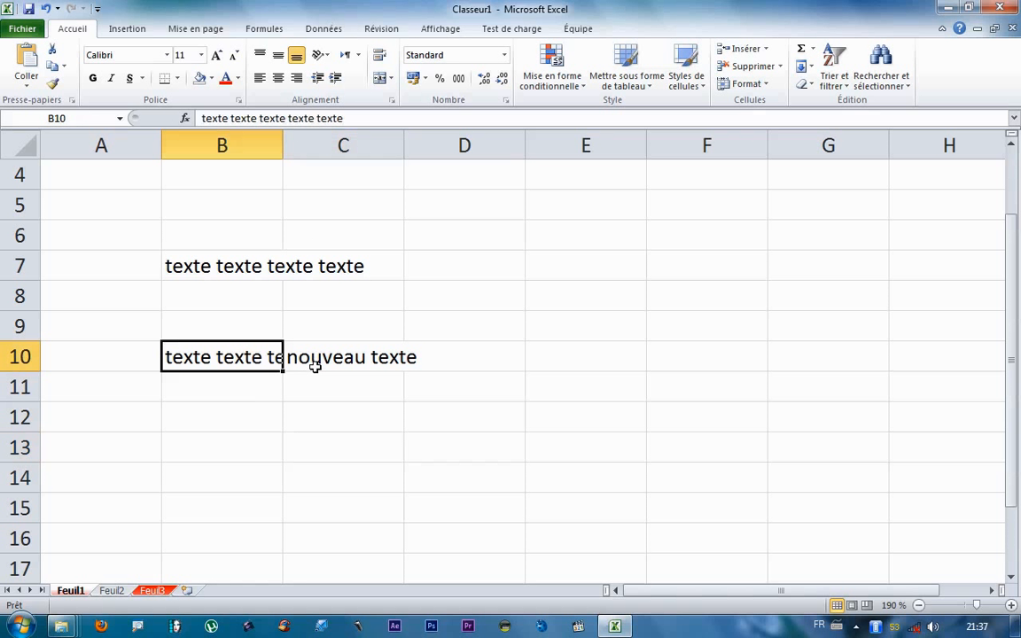
pyautogui.click(268, 417)
pyautogui.click(257, 365)
pyautogui.click(335, 379)
pyautogui.click(236, 356)
pyautogui.click(294, 356)
pyautogui.click(253, 356)
pyautogui.click(323, 355)
pyautogui.click(235, 355)
pyautogui.click(306, 357)
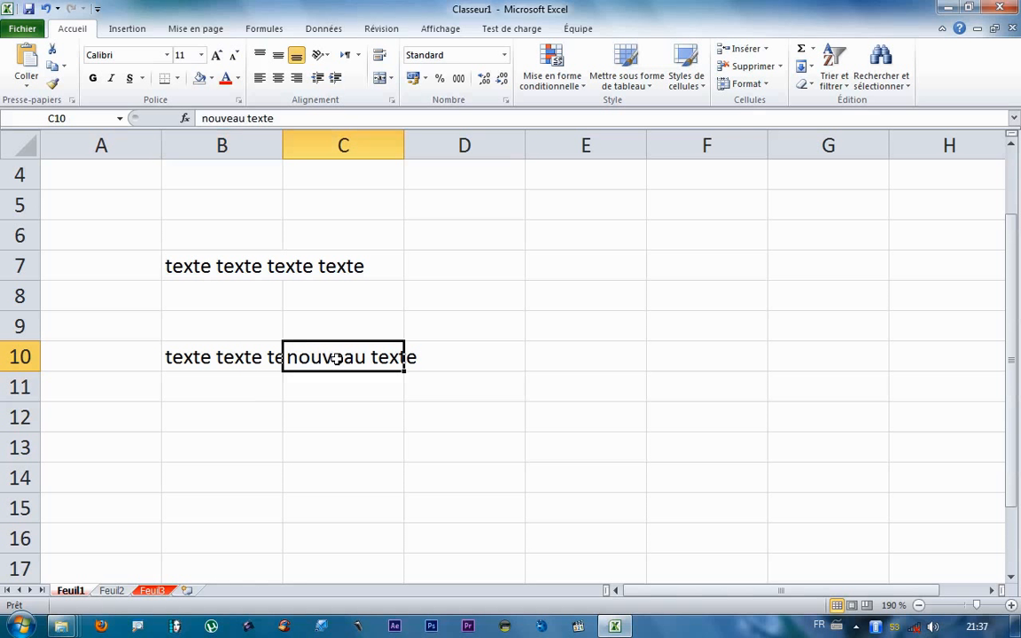
pyautogui.click(241, 357)
pyautogui.click(270, 424)
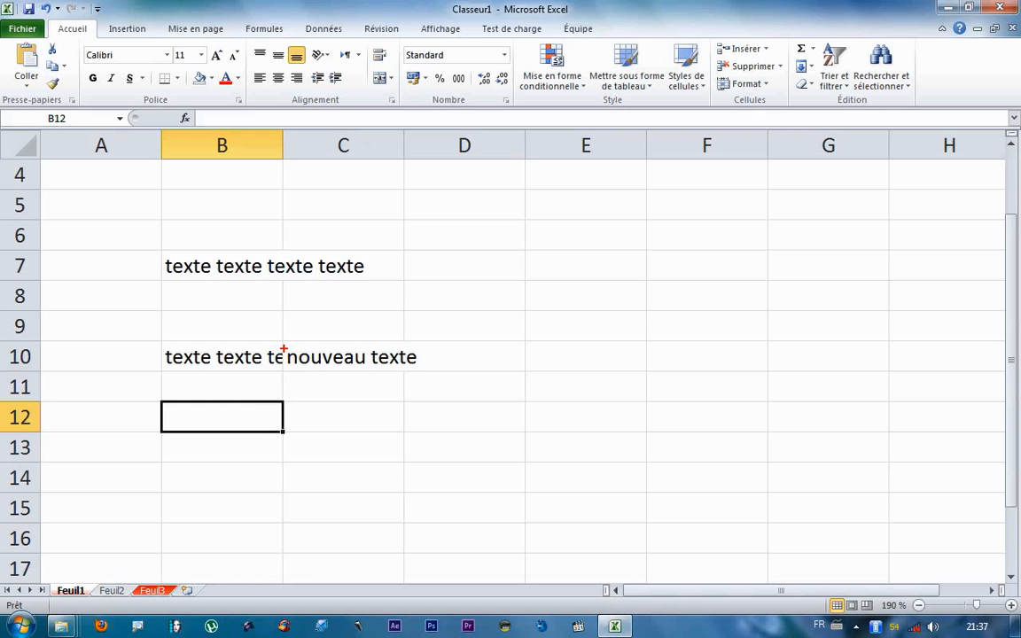
pyautogui.moveTo(283, 349); pyautogui.dragTo(283, 168)
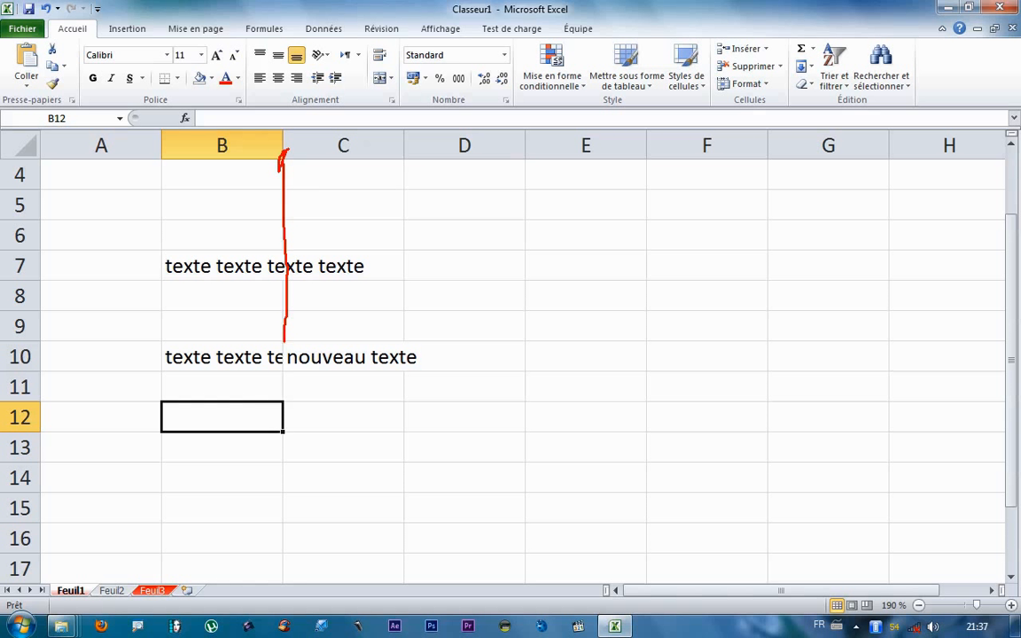
pyautogui.moveTo(226, 133)
pyautogui.mouseDown()
pyautogui.moveTo(202, 150)
pyautogui.moveTo(203, 121)
pyautogui.mouseUp()
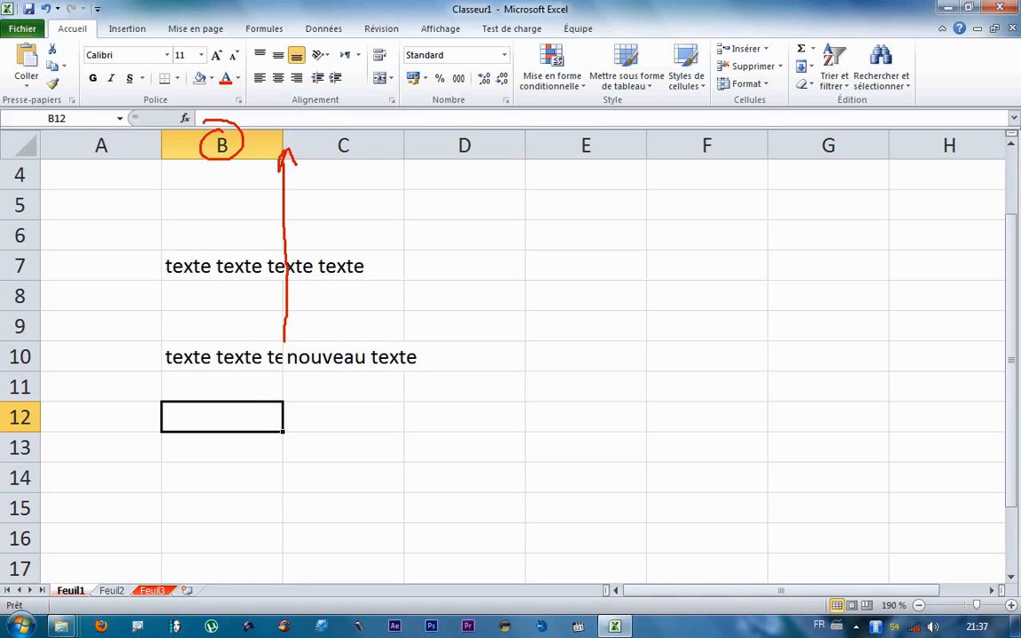
pyautogui.moveTo(341, 138)
pyautogui.mouseDown()
pyautogui.moveTo(317, 156)
pyautogui.moveTo(348, 130)
pyautogui.mouseUp()
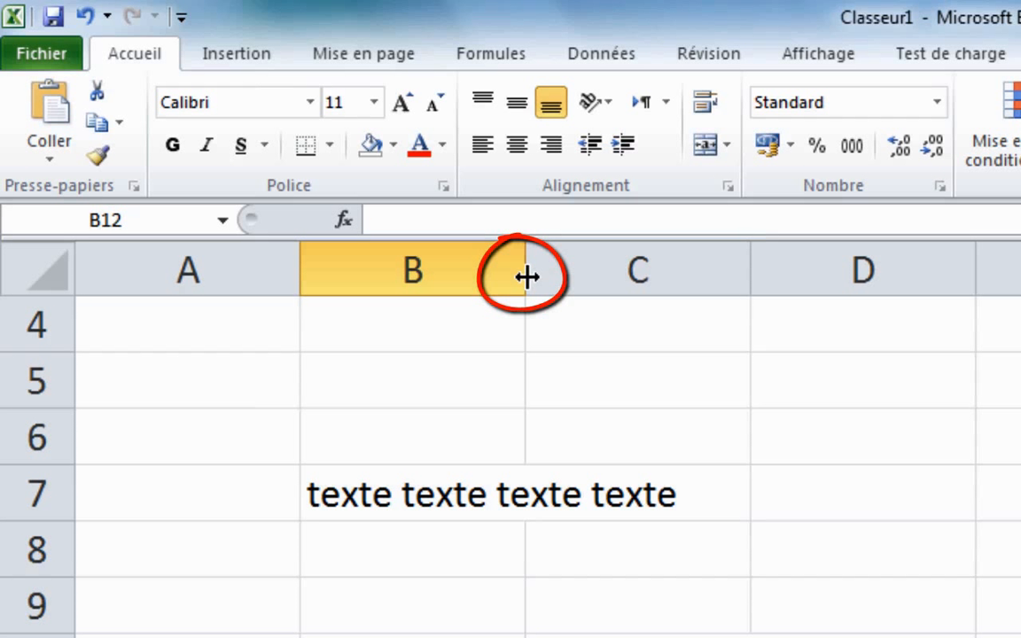
# Step: Resize column B manually to a width of 14,29 (105 pixels), and AutoFit it to its longest entry
pyautogui.moveTo(526, 276); pyautogui.dragTo(526, 277)
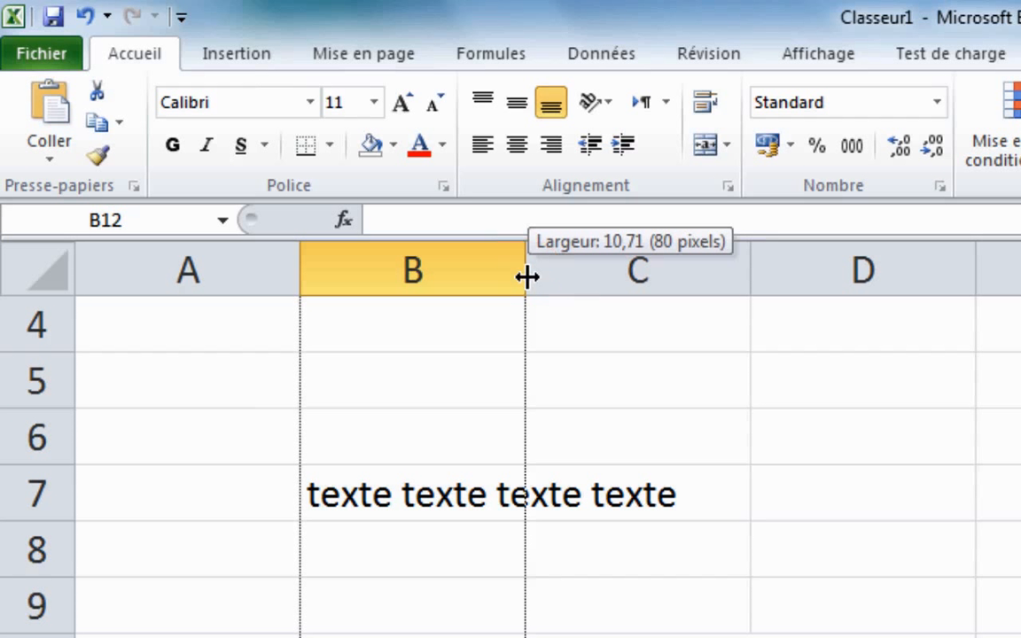
pyautogui.moveTo(546, 275); pyautogui.dragTo(575, 265)
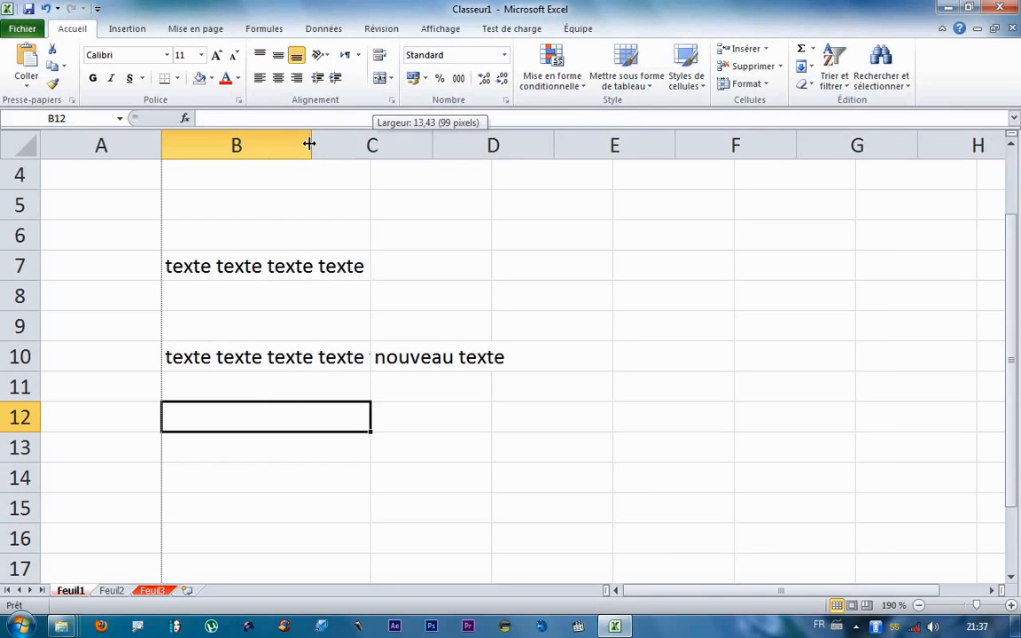
pyautogui.moveTo(309, 143)
pyautogui.mouseDown()
pyautogui.moveTo(283, 142)
pyautogui.moveTo(407, 147)
pyautogui.moveTo(320, 152)
pyautogui.mouseUp()
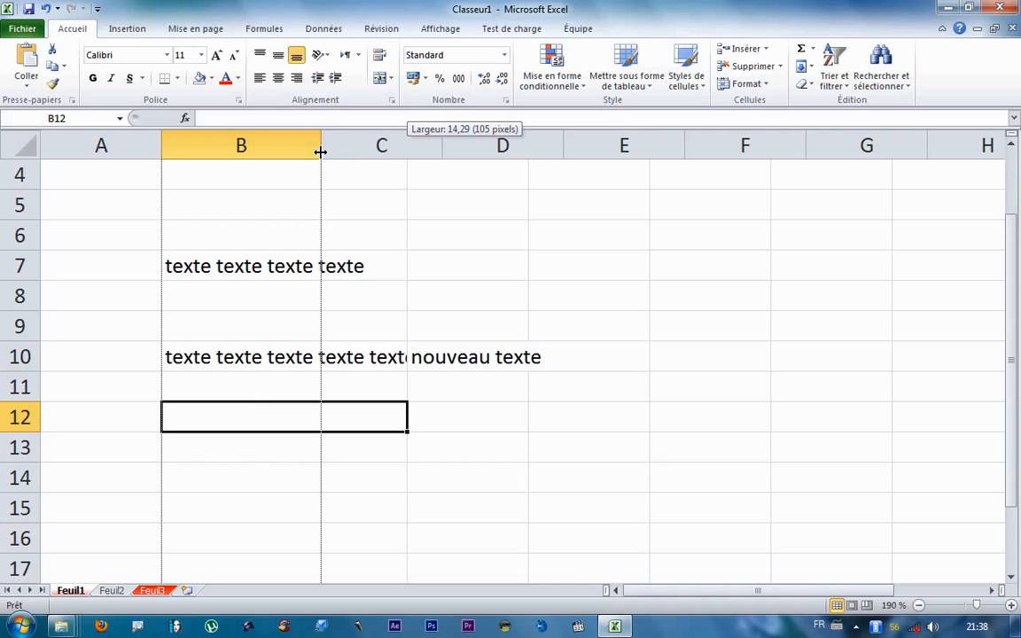
pyautogui.moveTo(320, 151); pyautogui.dragTo(320, 152)
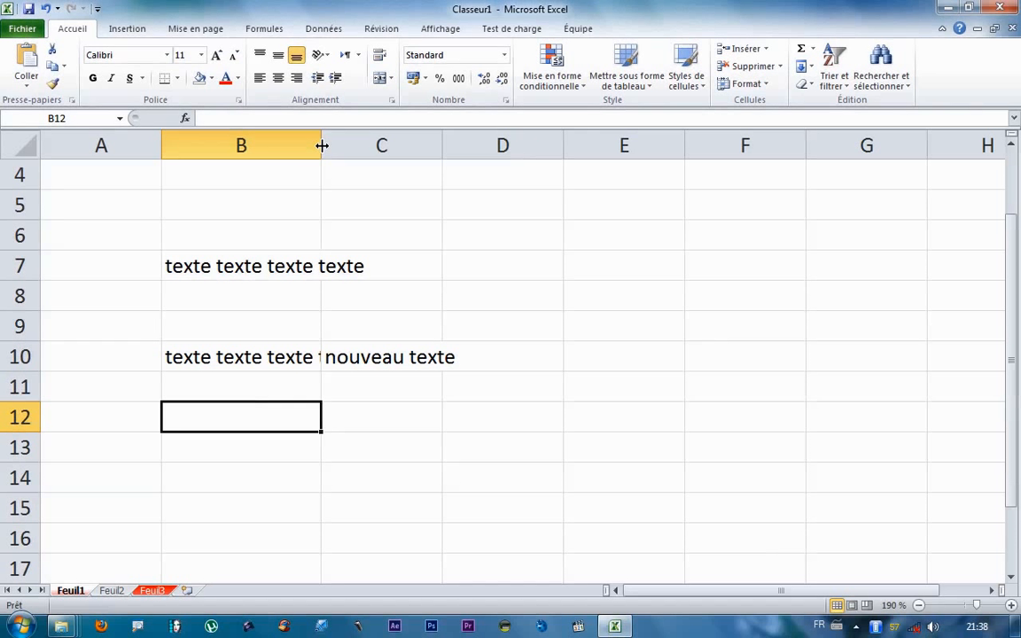
pyautogui.doubleClick(321, 145)
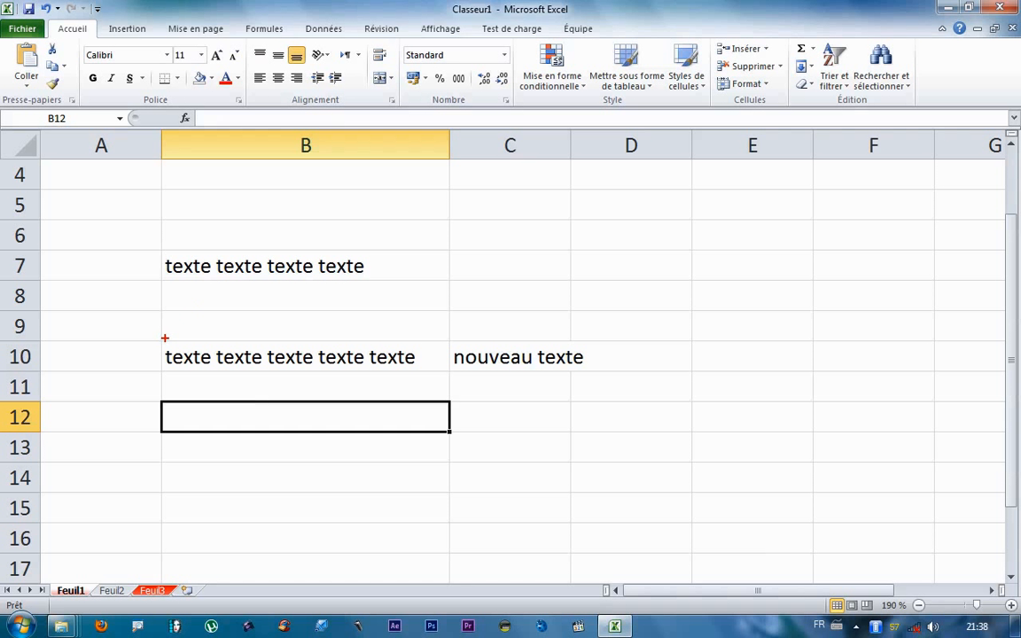
pyautogui.moveTo(165, 337)
pyautogui.mouseDown()
pyautogui.moveTo(187, 359)
pyautogui.moveTo(420, 369)
pyautogui.mouseUp()
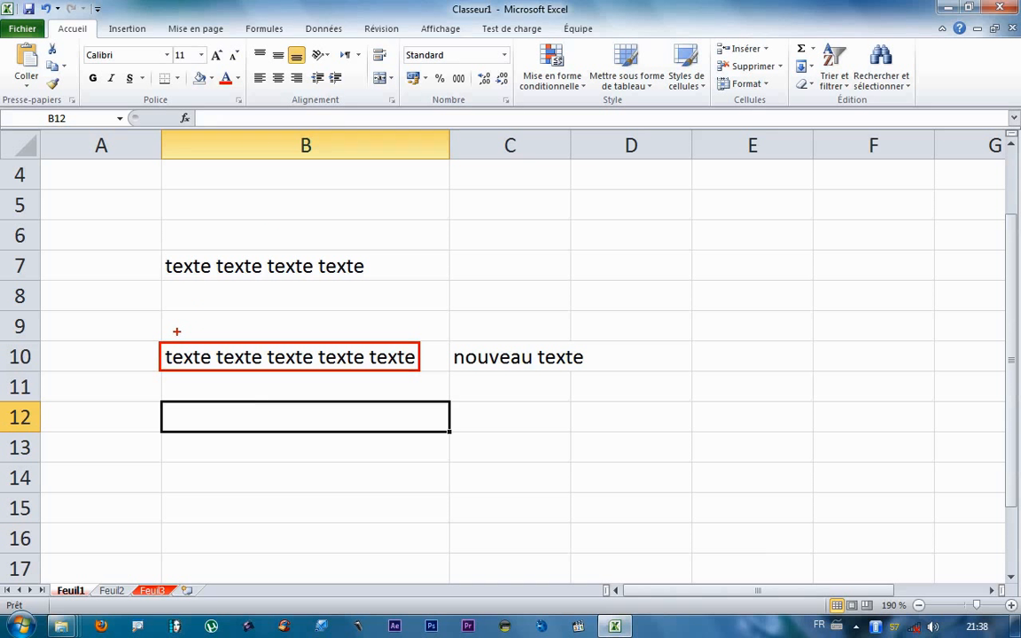
pyautogui.moveTo(207, 326); pyautogui.dragTo(421, 324)
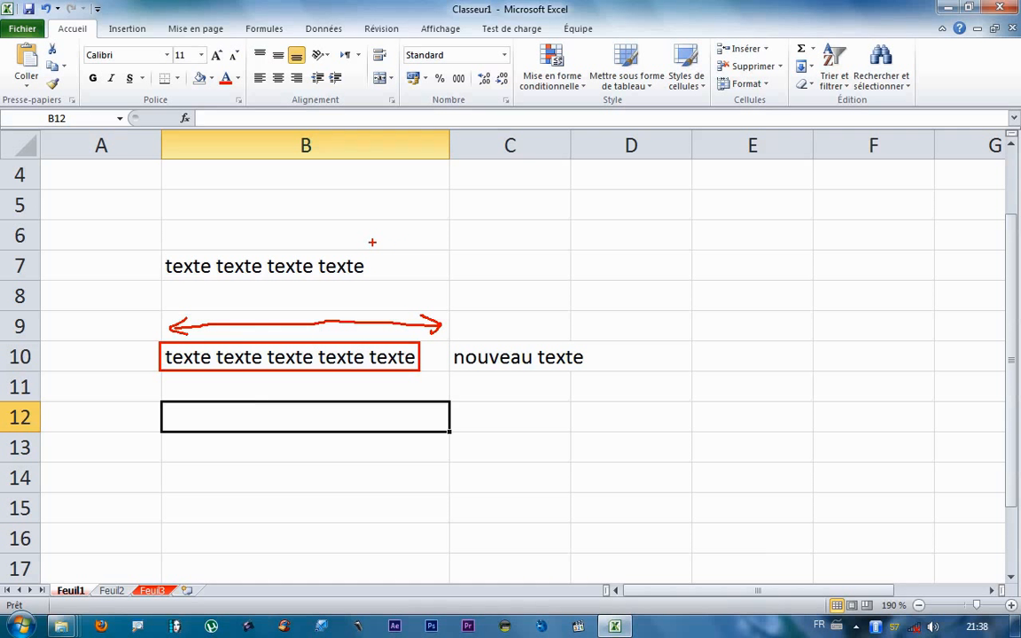
pyautogui.moveTo(359, 247); pyautogui.dragTo(369, 420)
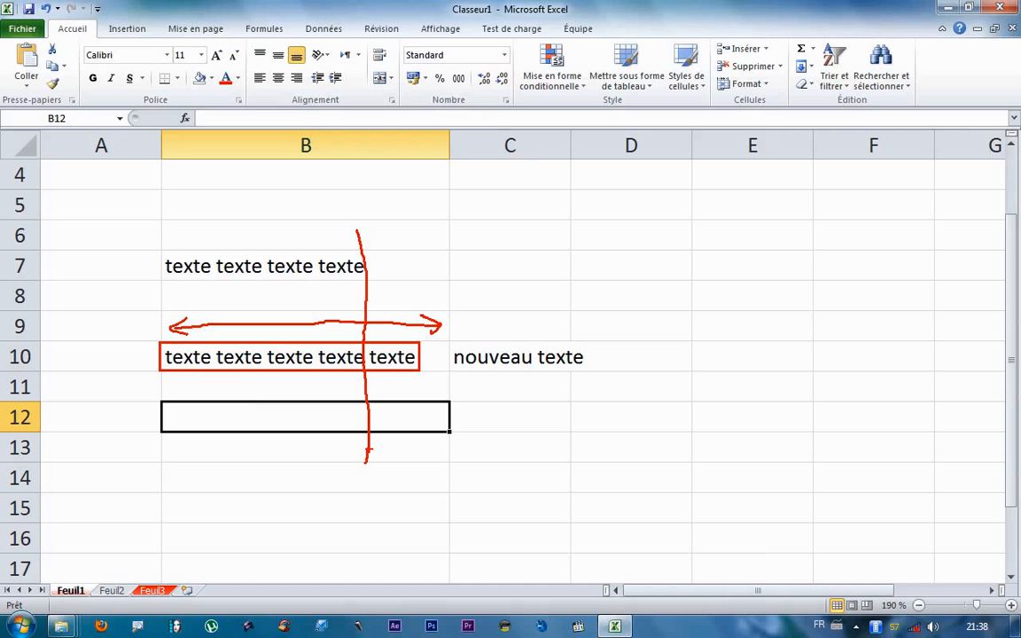
pyautogui.press('Escape')
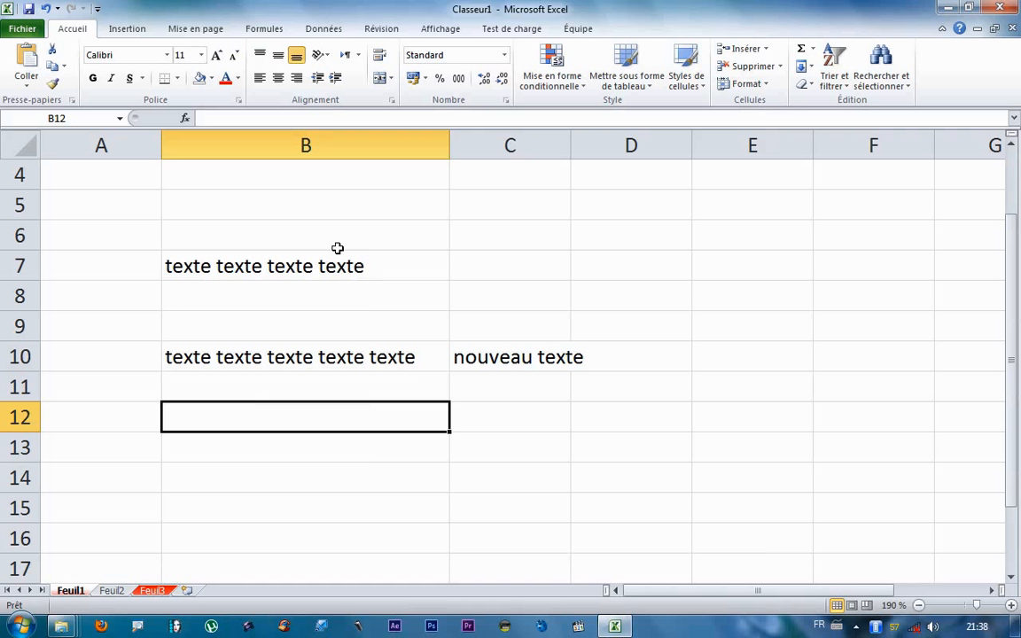
# Step: Delete the fourth "texte" from the entry in cell B7, leaving "texte texte texte"
pyautogui.click(333, 265)
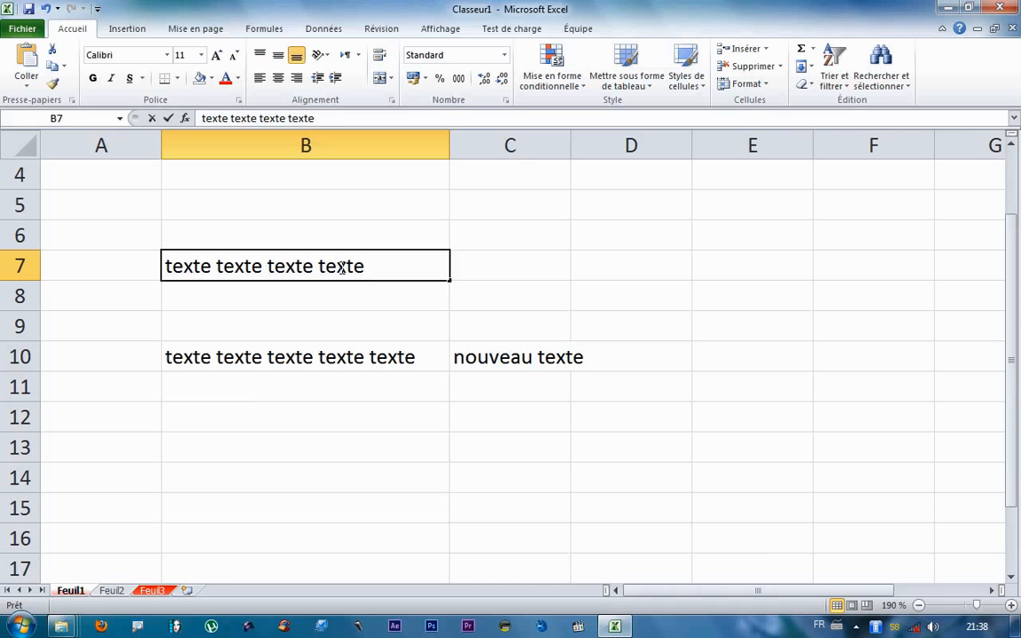
pyautogui.doubleClick(341, 266)
pyautogui.doubleClick(346, 266)
pyautogui.press('Delete')
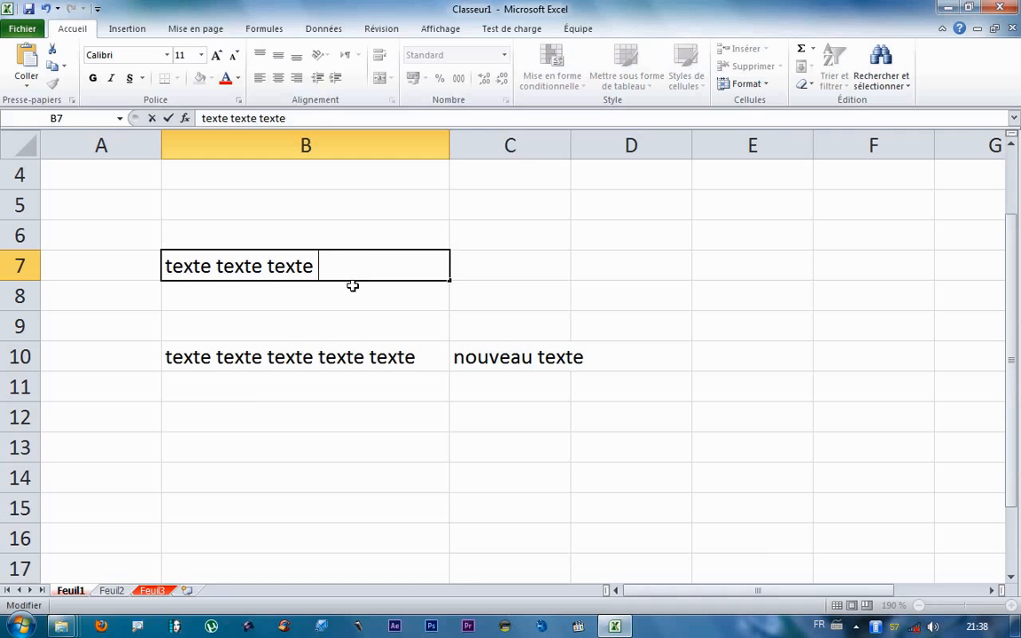
# Step: Delete the last three "texte" words from cell B10 and commit the shortened entry "texte texte"
pyautogui.click(283, 355)
pyautogui.moveTo(269, 357); pyautogui.dragTo(419, 357)
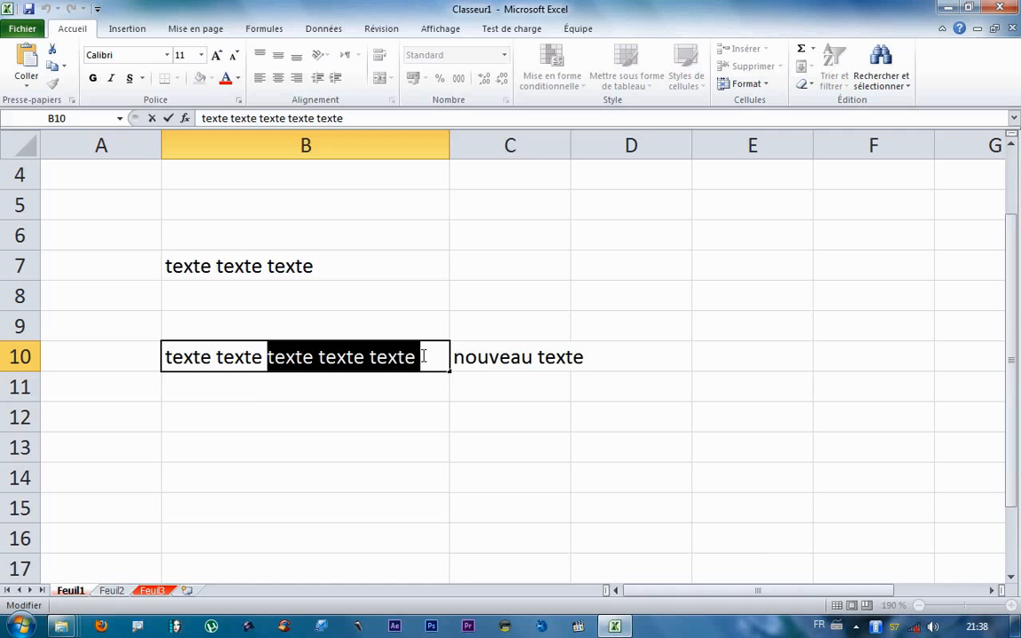
pyautogui.press('Delete')
pyautogui.press('Return')
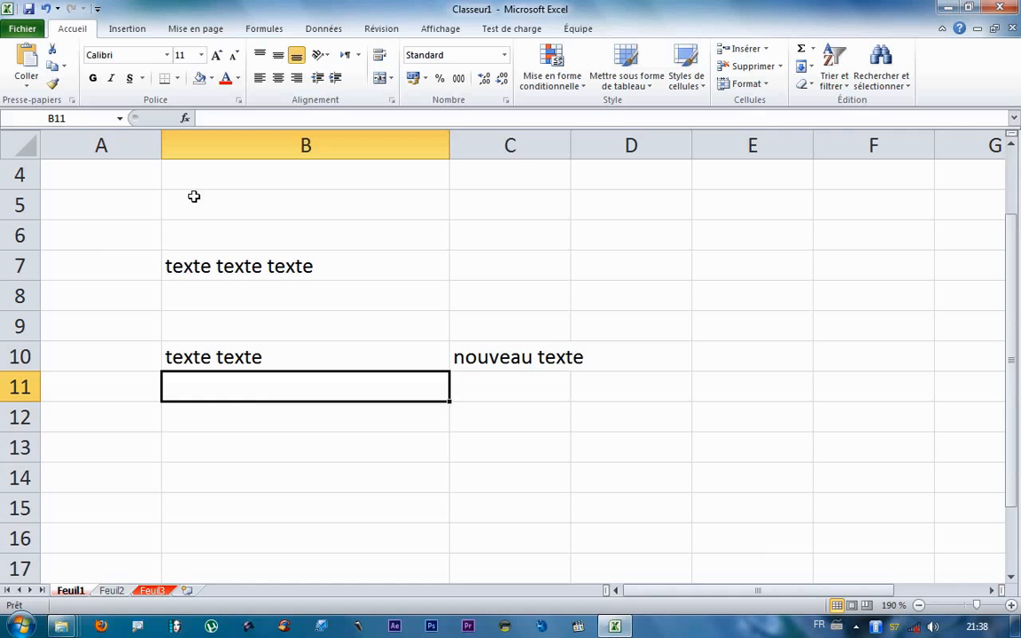
# Step: AutoFit column B to its shortened text and select cell B9
pyautogui.click(275, 267)
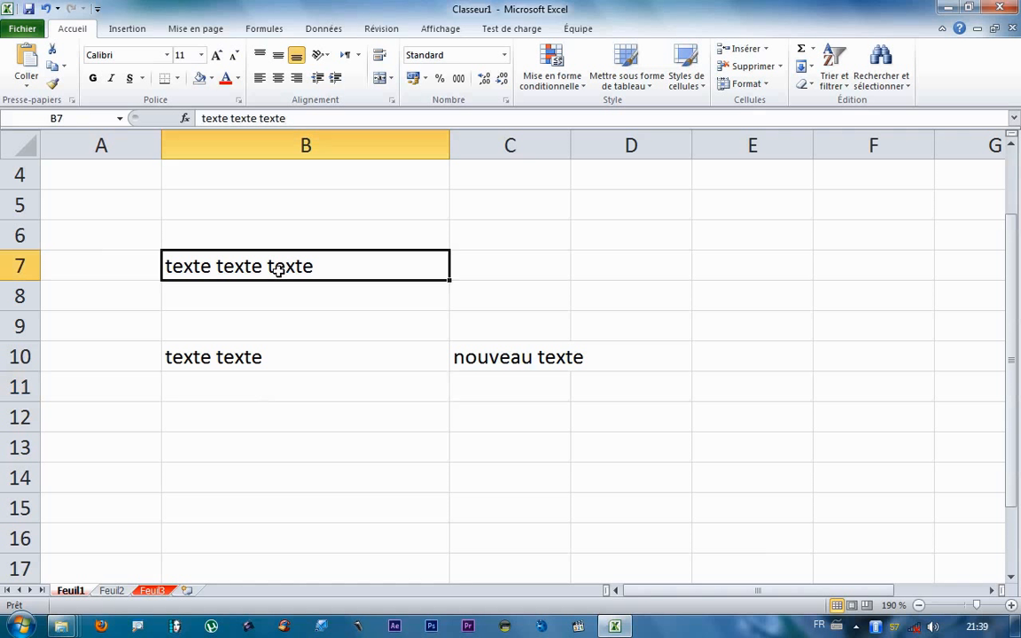
pyautogui.doubleClick(449, 147)
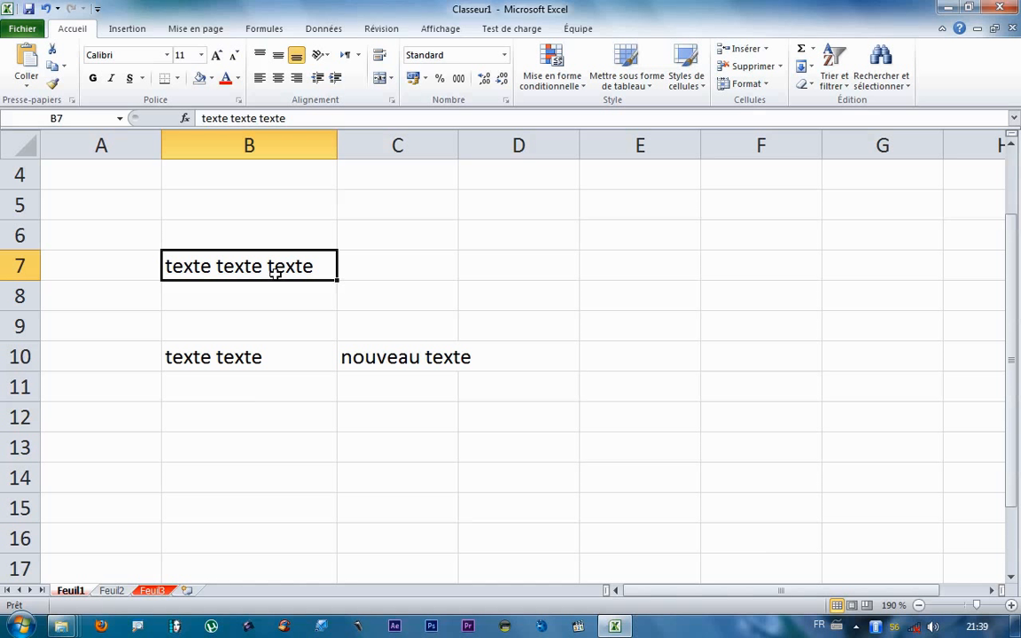
pyautogui.click(289, 316)
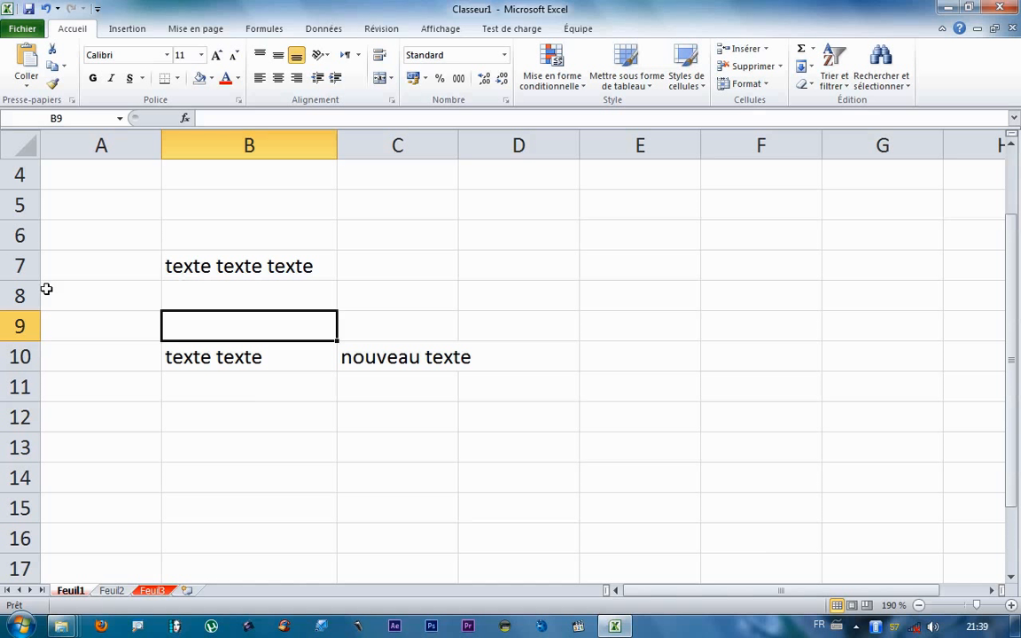
# Step: Select cell A7 and increase the height of row 7 to nearly three times that of the other rows
pyautogui.click(131, 255)
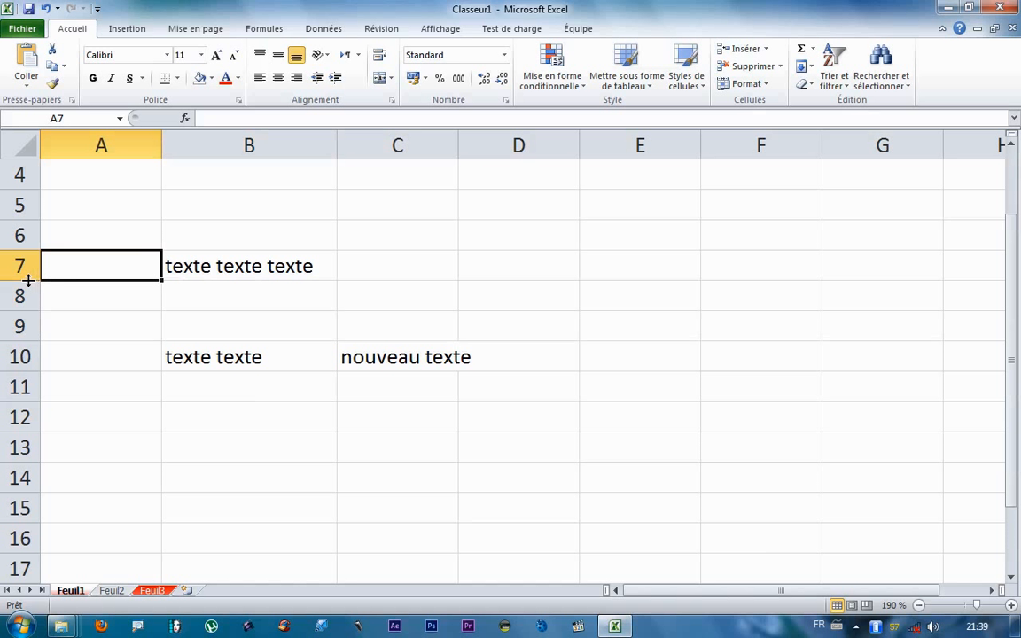
pyautogui.moveTo(28, 280); pyautogui.dragTo(29, 329)
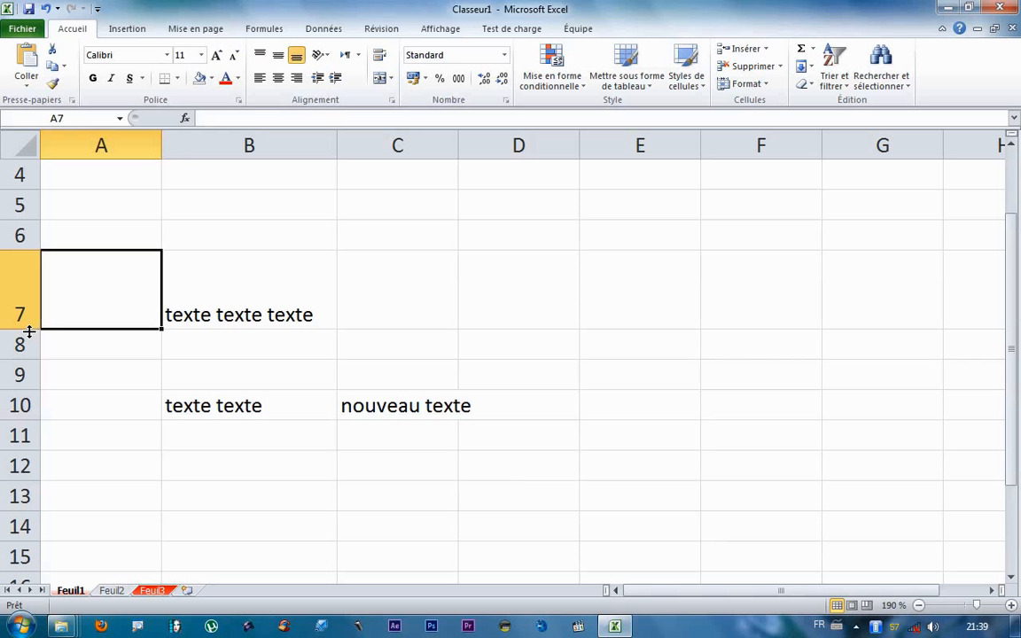
pyautogui.moveTo(26, 329)
pyautogui.mouseDown()
pyautogui.moveTo(24, 290)
pyautogui.moveTo(25, 332)
pyautogui.mouseUp()
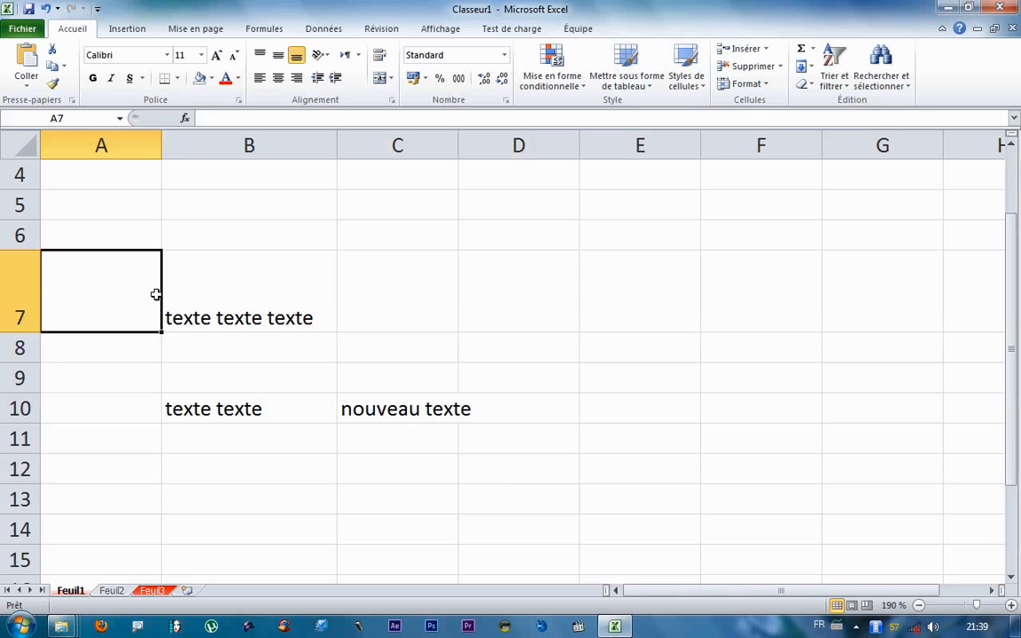
# Step: AutoFit row 7 and enlarge only the second "texte" in cell B7 by four font size increments
pyautogui.doubleClick(26, 334)
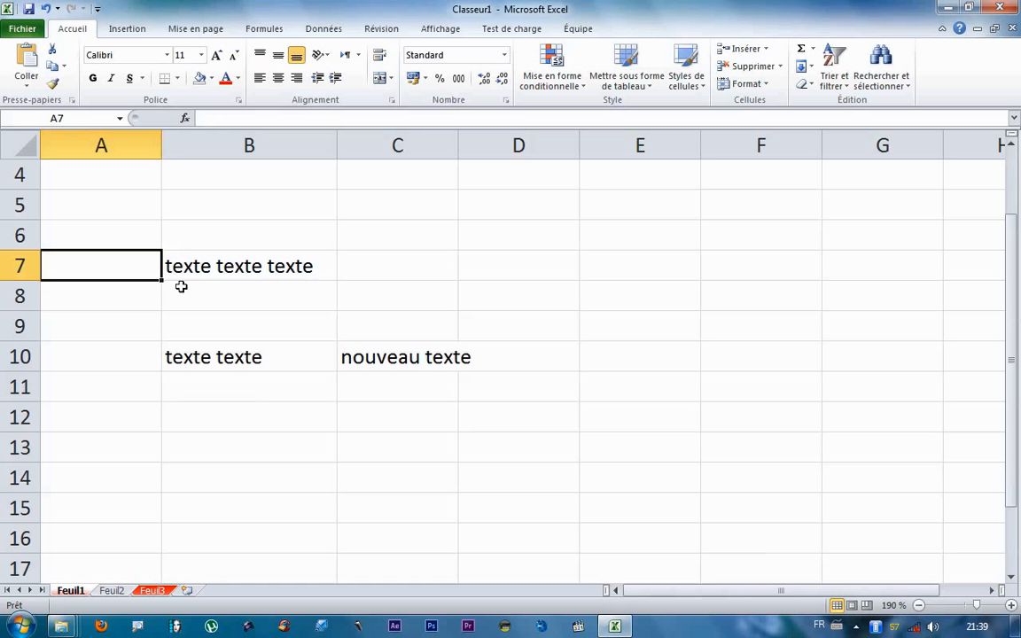
pyautogui.click(240, 264)
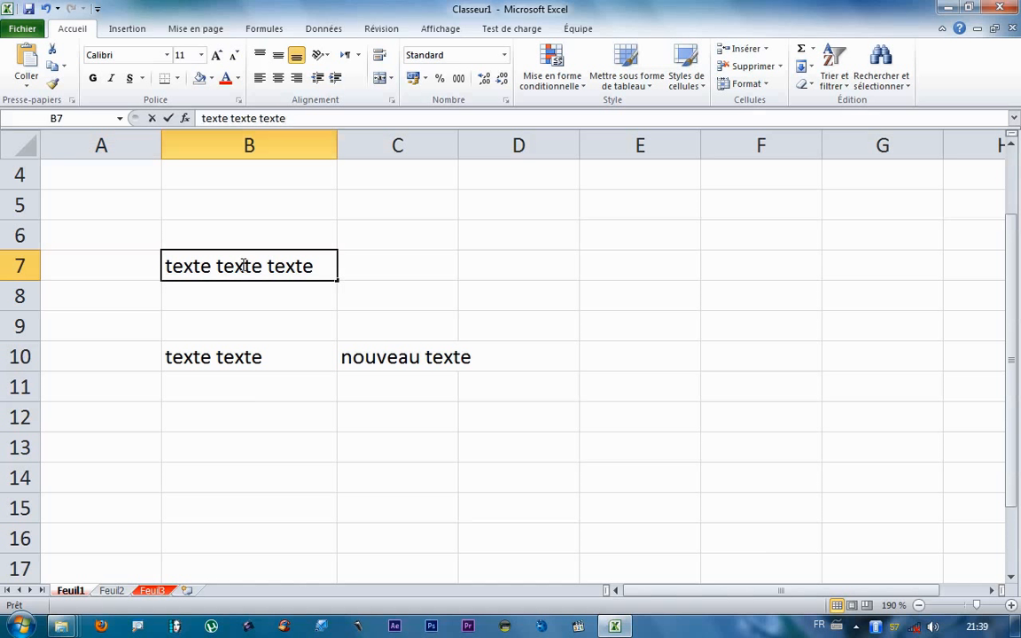
pyautogui.doubleClick(241, 266)
pyautogui.doubleClick(243, 266)
pyautogui.click(216, 53)
pyautogui.click(216, 53)
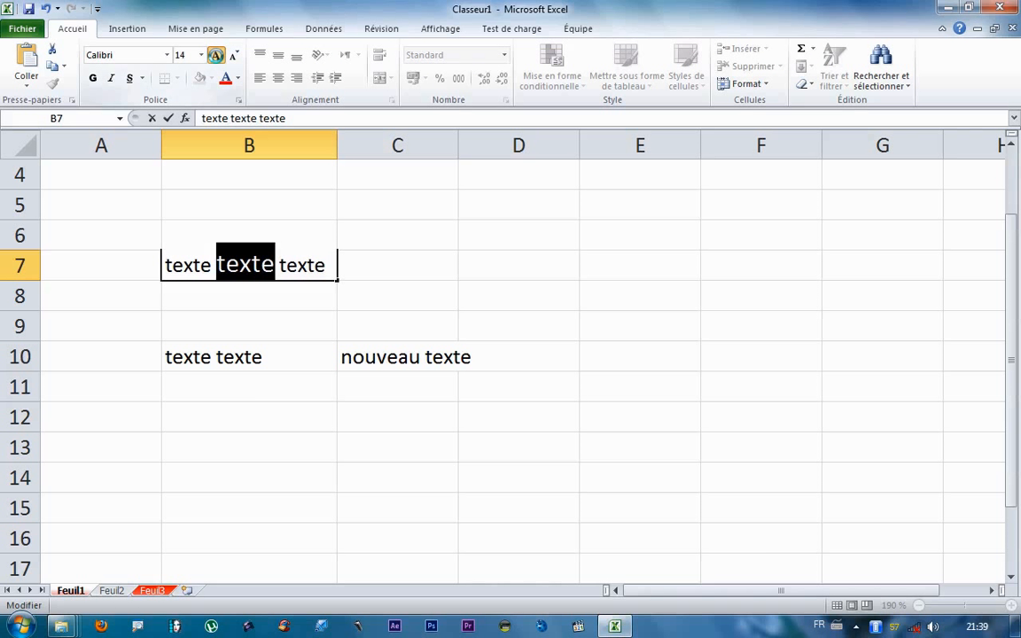
pyautogui.click(216, 53)
pyautogui.click(216, 53)
pyautogui.click(219, 331)
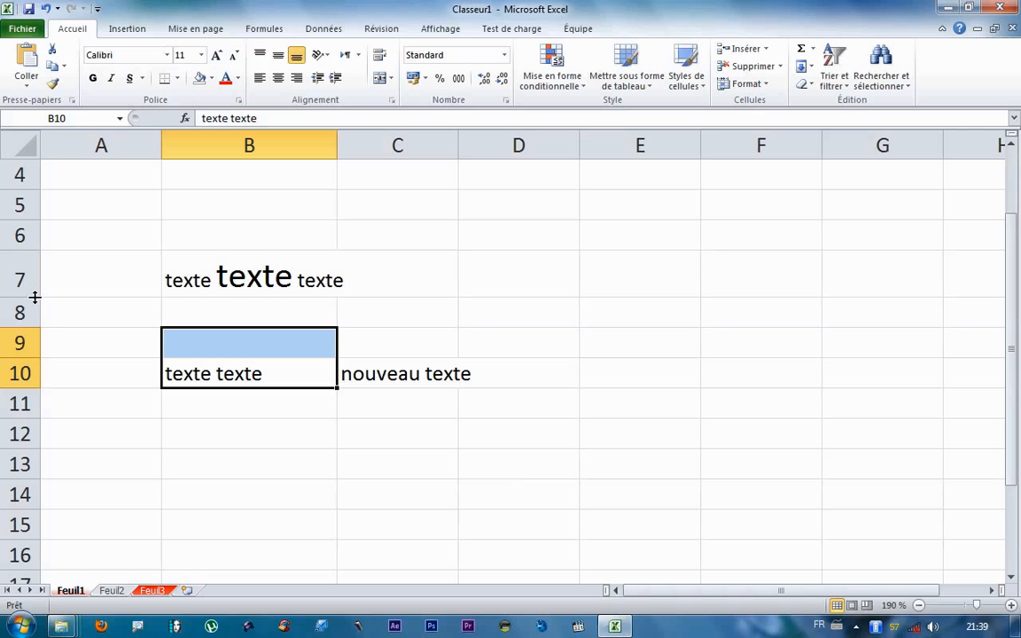
# Step: Increase row 7 to about three times its height and AutoFit it to the enlarged text
pyautogui.moveTo(14, 298); pyautogui.dragTo(20, 396)
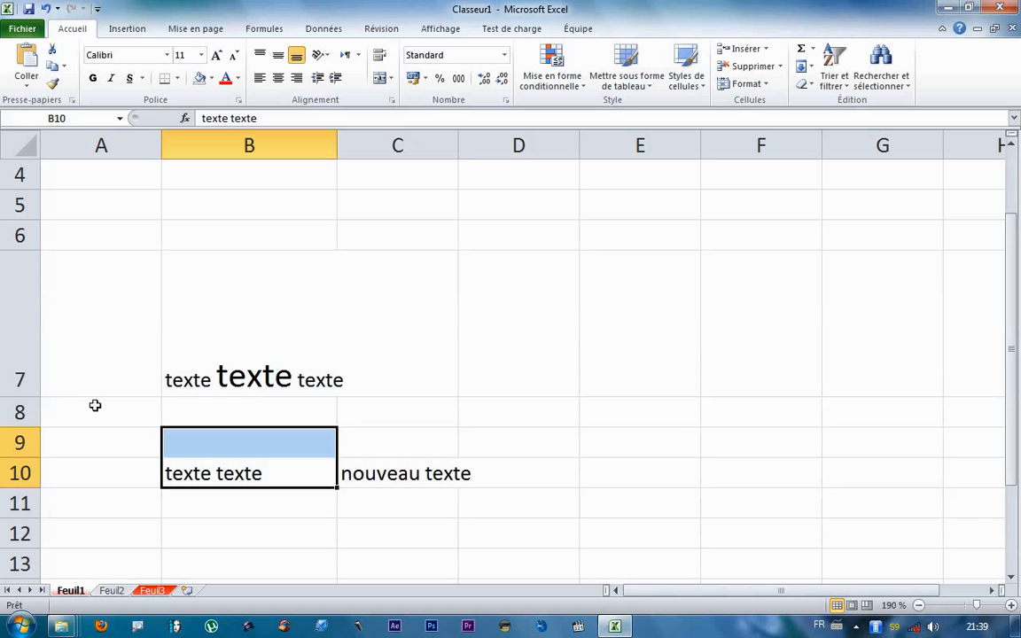
pyautogui.doubleClick(24, 394)
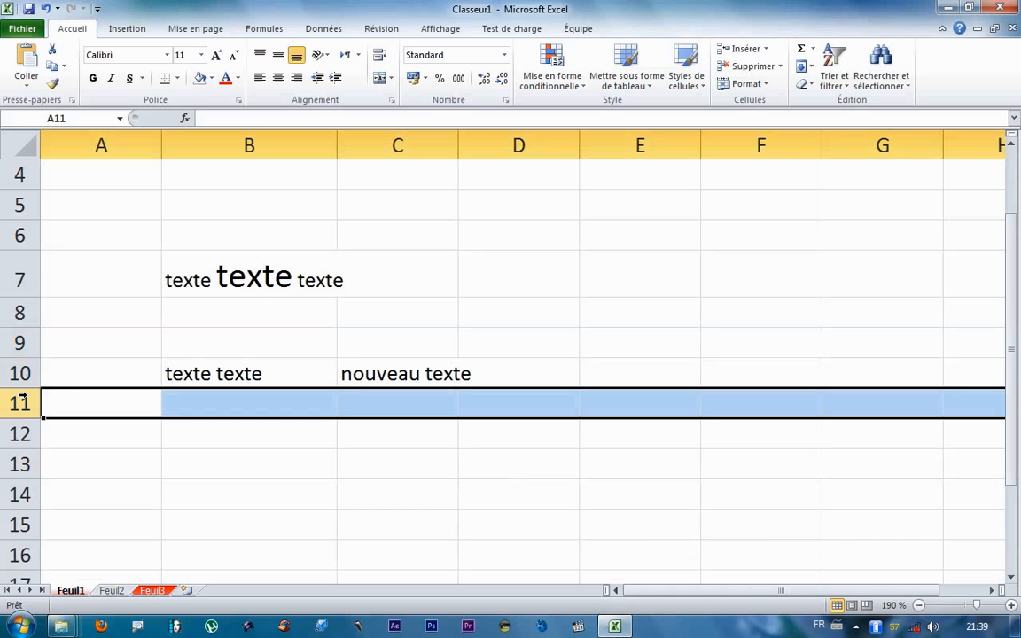
# Step: Reduce the enlarged "texte" in cell B7 to match the other words and AutoFit row 7
pyautogui.click(227, 268)
pyautogui.doubleClick(194, 280)
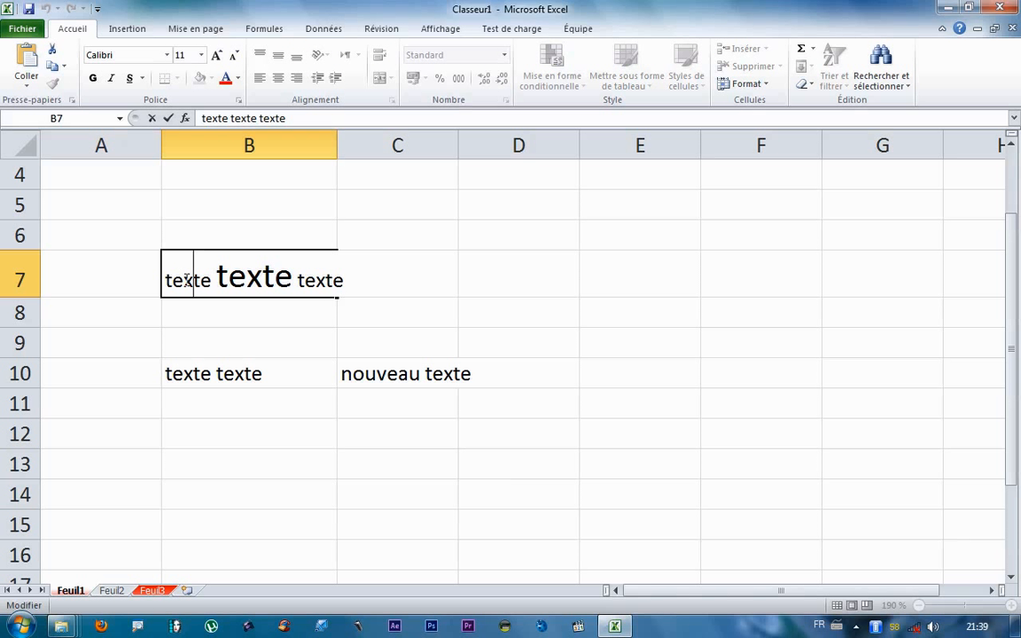
pyautogui.moveTo(210, 284); pyautogui.dragTo(290, 278)
pyautogui.click(233, 56)
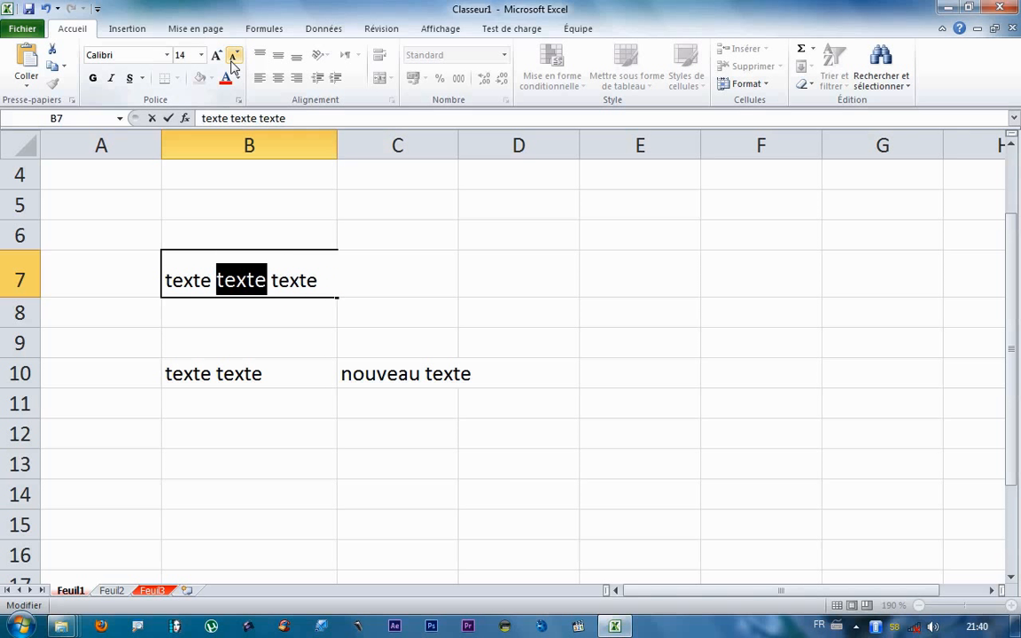
pyautogui.click(233, 56)
pyautogui.click(233, 56)
pyautogui.click(238, 303)
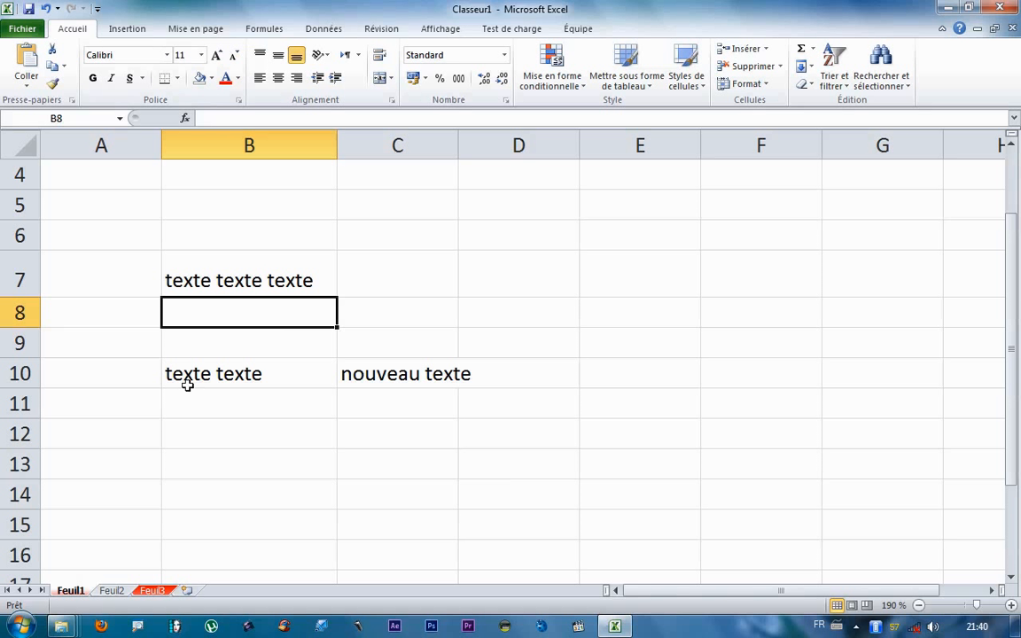
pyautogui.doubleClick(24, 295)
pyautogui.click(260, 350)
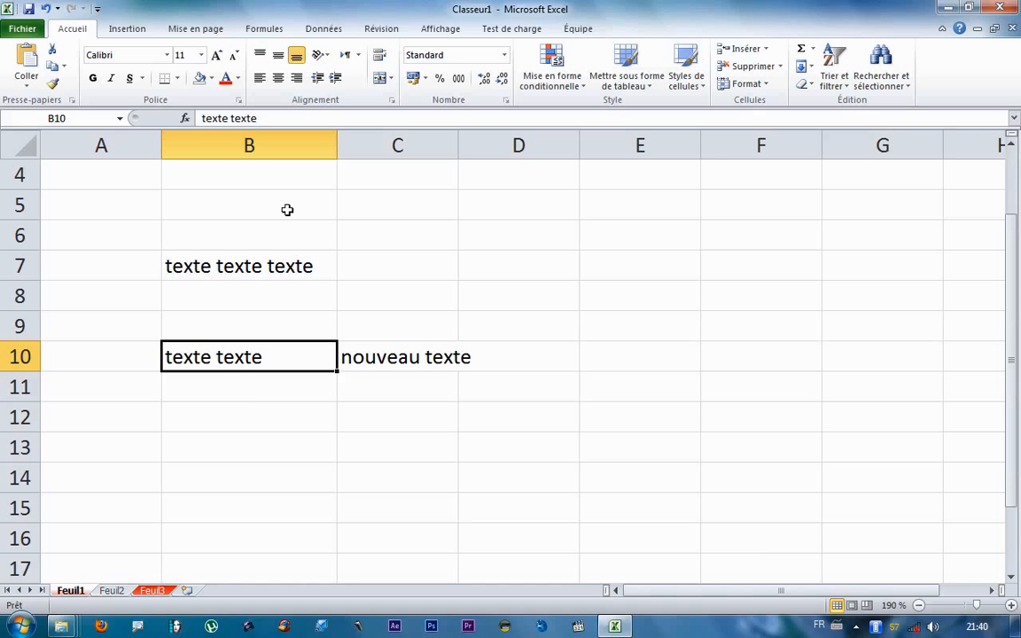
# Step: Select columns B to D and resize them together to one equal width, slightly narrower than column B
pyautogui.moveTo(260, 144); pyautogui.dragTo(495, 161)
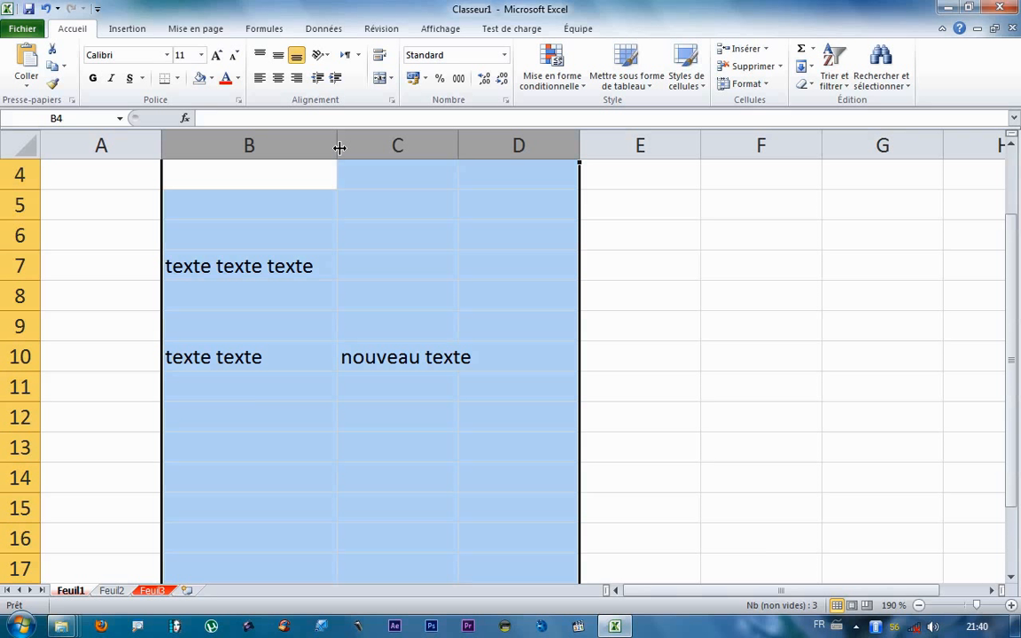
pyautogui.moveTo(337, 145); pyautogui.dragTo(328, 146)
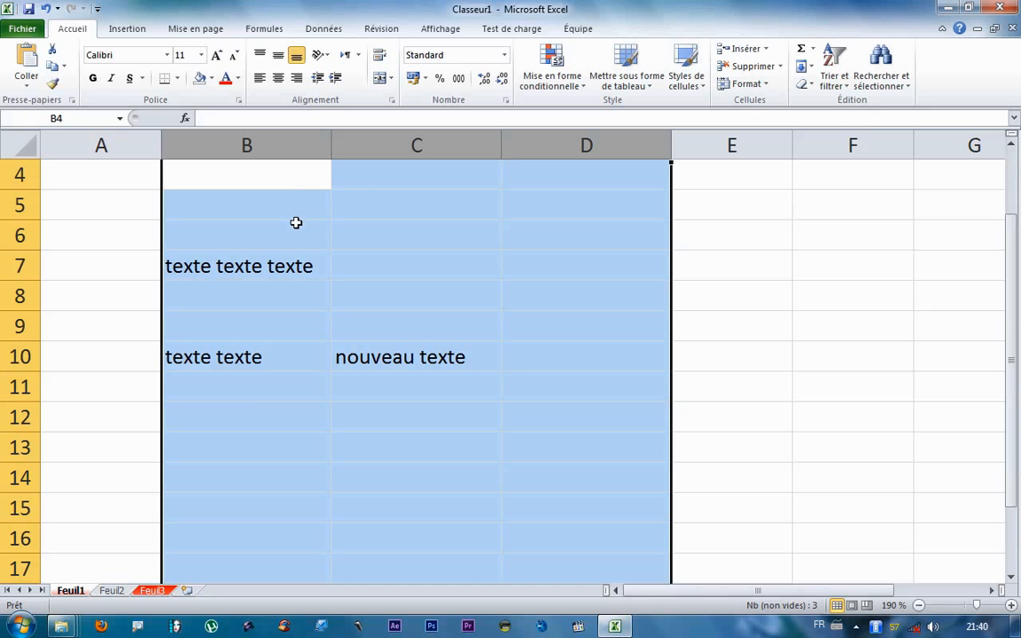
pyautogui.click(257, 225)
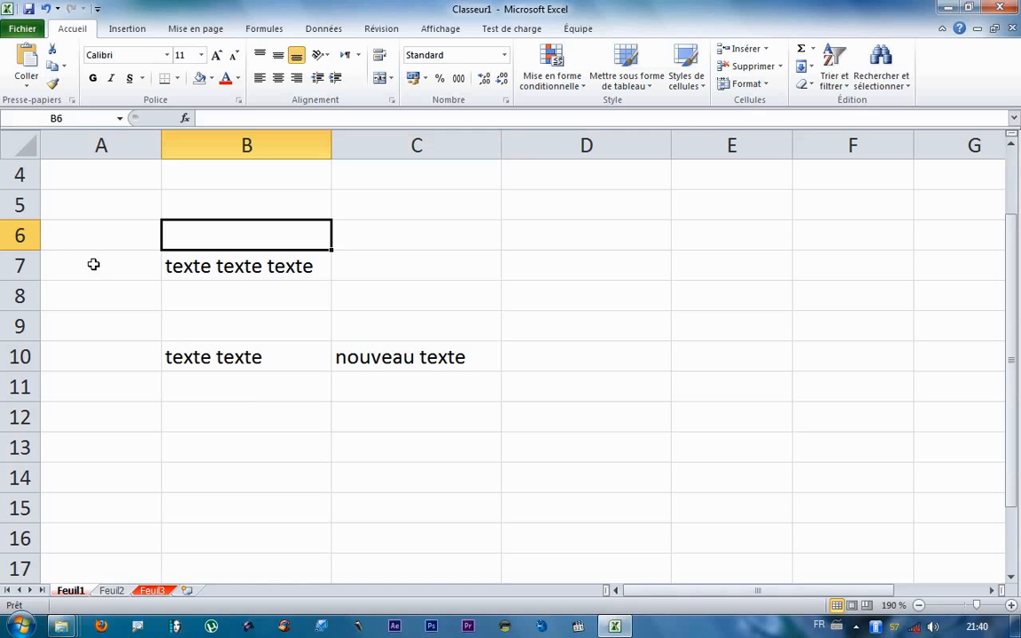
# Step: Select rows 7 to 10, increase them together to nearly three times their height and AutoFit them all
pyautogui.moveTo(19, 266); pyautogui.dragTo(40, 343)
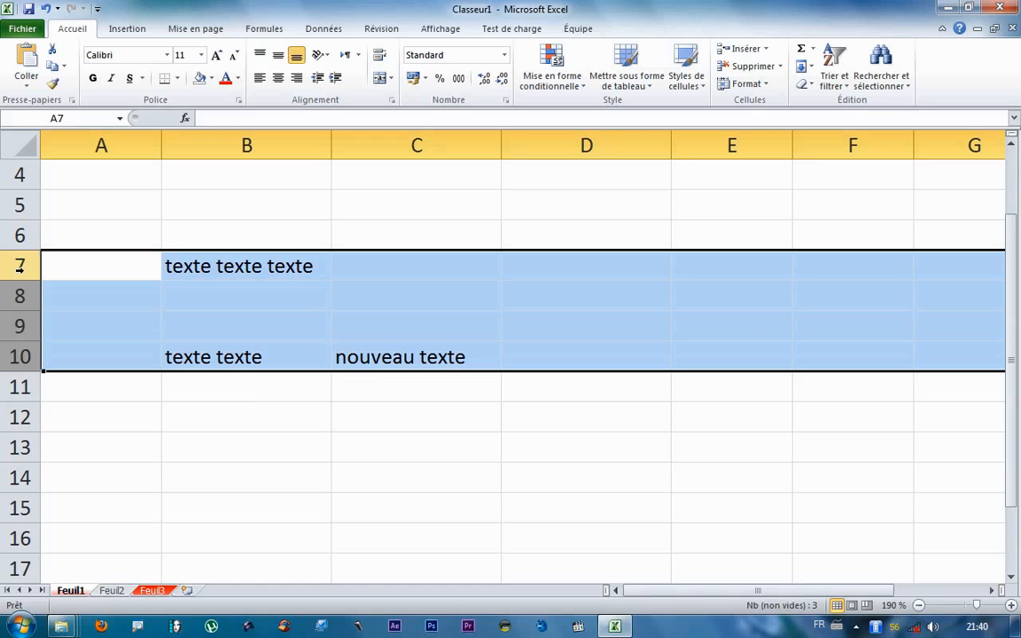
pyautogui.moveTo(26, 281); pyautogui.dragTo(32, 338)
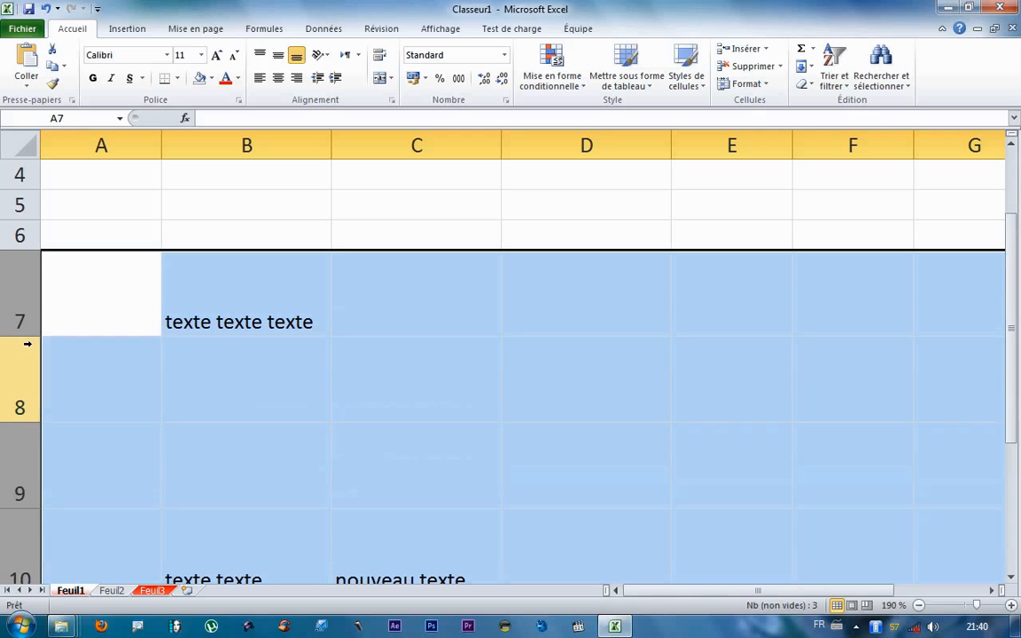
pyautogui.doubleClick(32, 334)
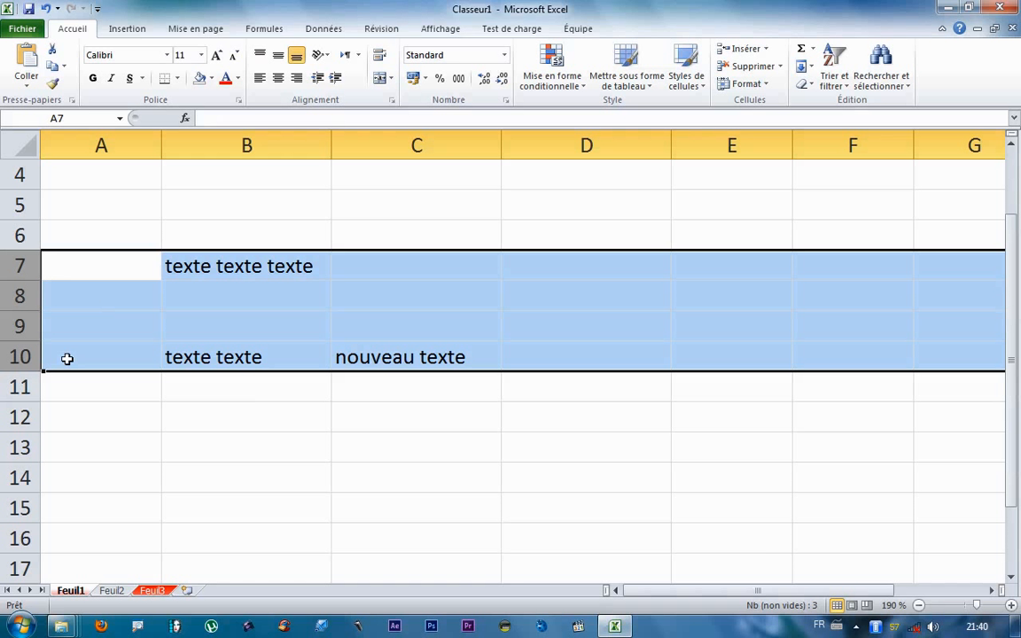
pyautogui.click(98, 412)
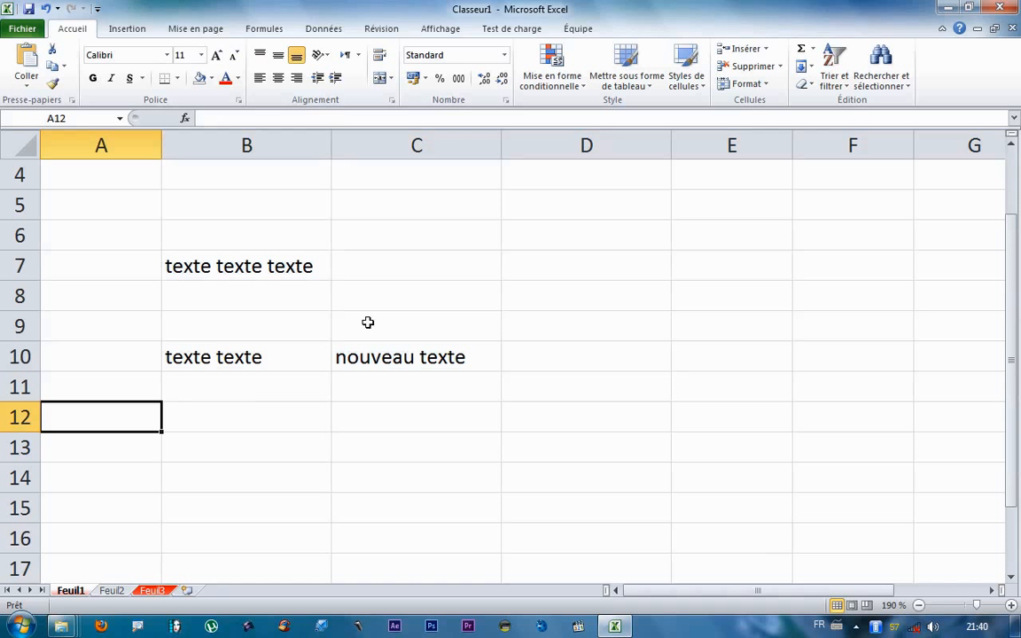